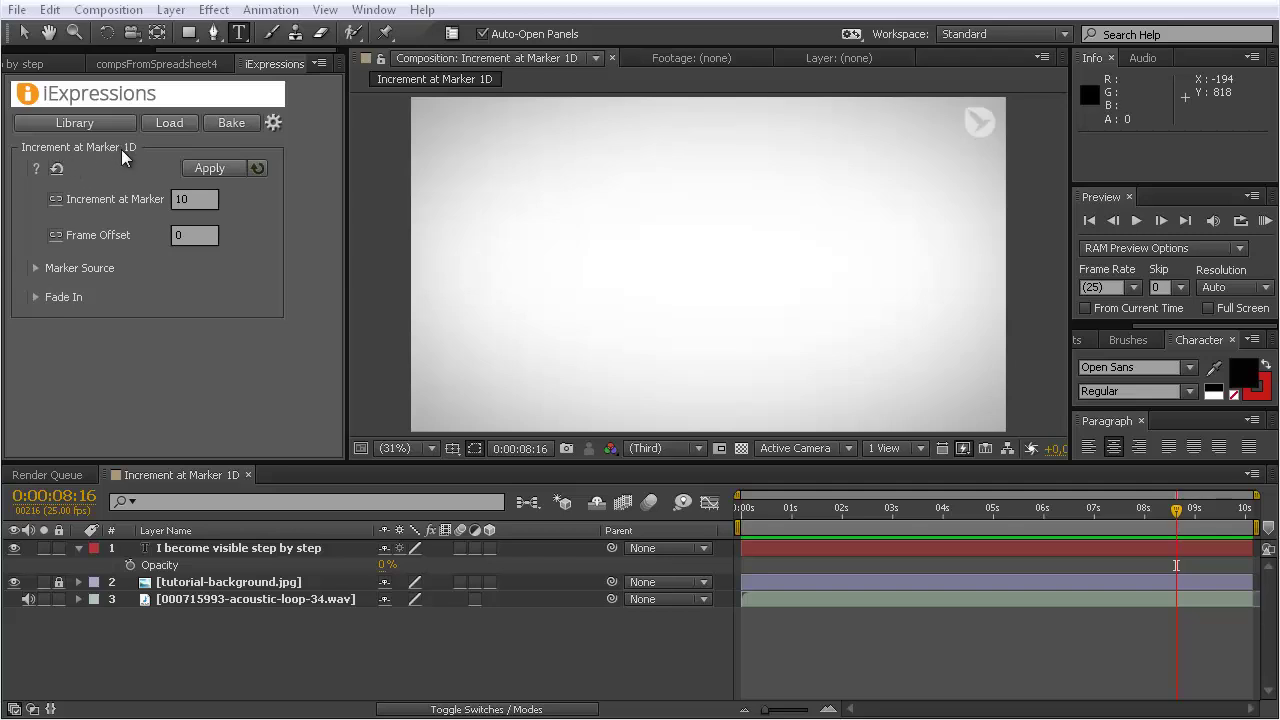
Load the Increment at Marker 1D iExpression from the Movement Modifier > Marker group of the iExpressions library.
{"action": "left_click", "coordinate": [88, 121]}
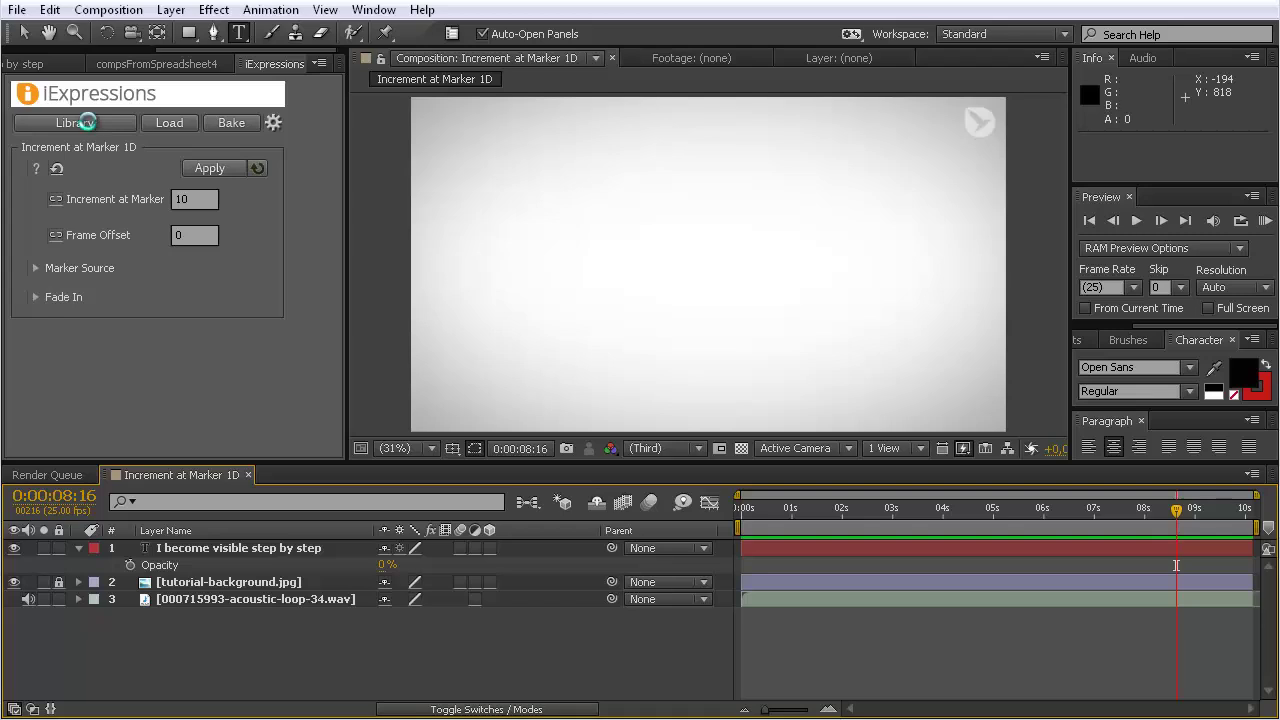
{"action": "left_click_drag", "start_coordinate": [1030, 195], "coordinate": [534, 53]}
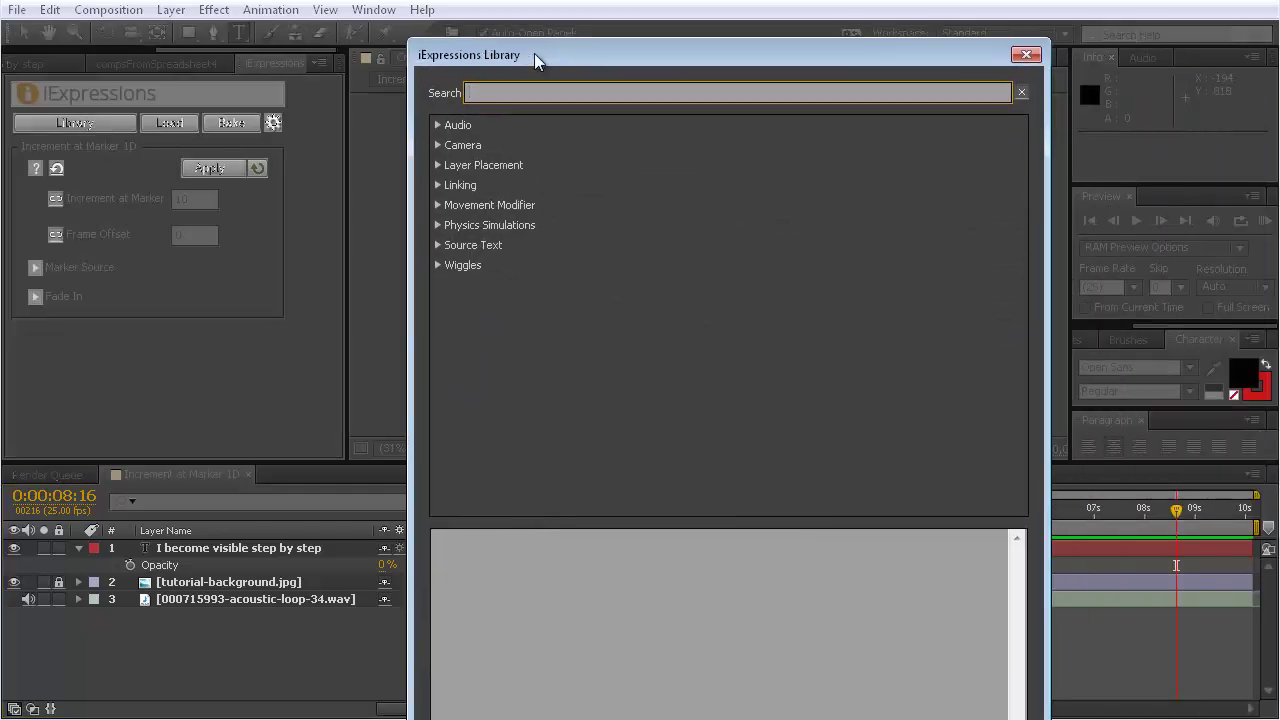
{"action": "left_click", "coordinate": [437, 205]}
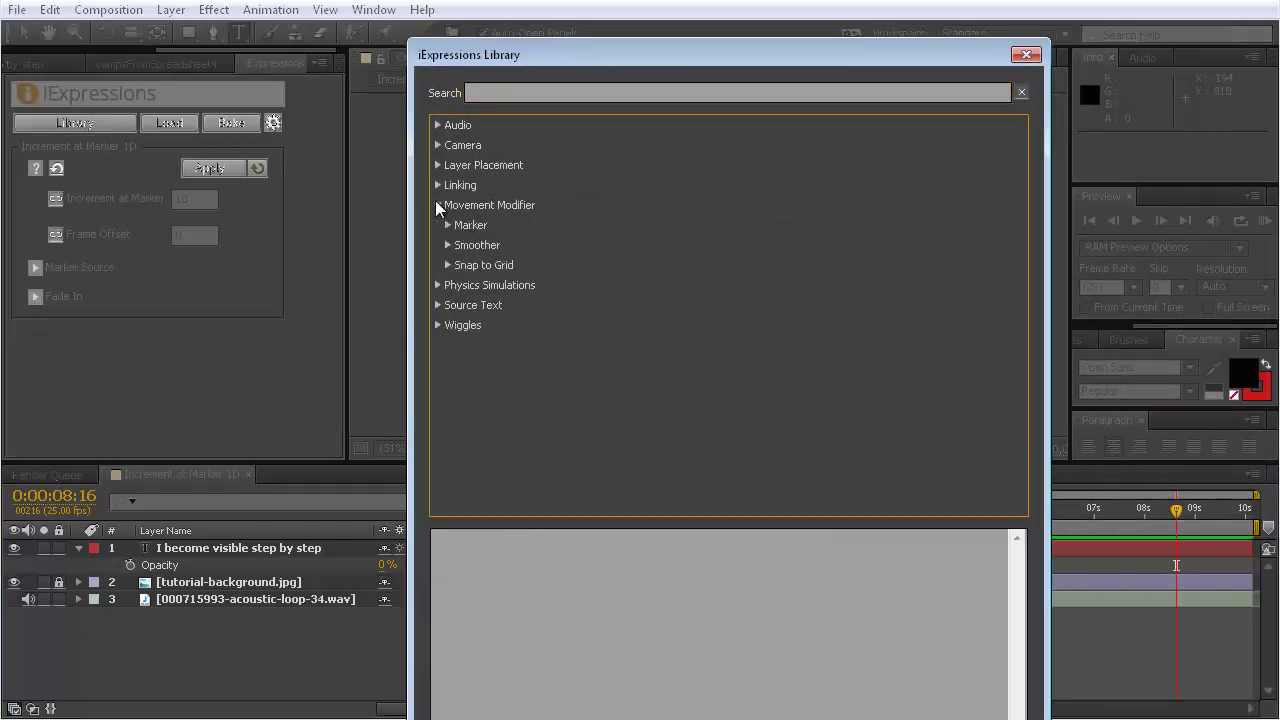
{"action": "left_click", "coordinate": [447, 224]}
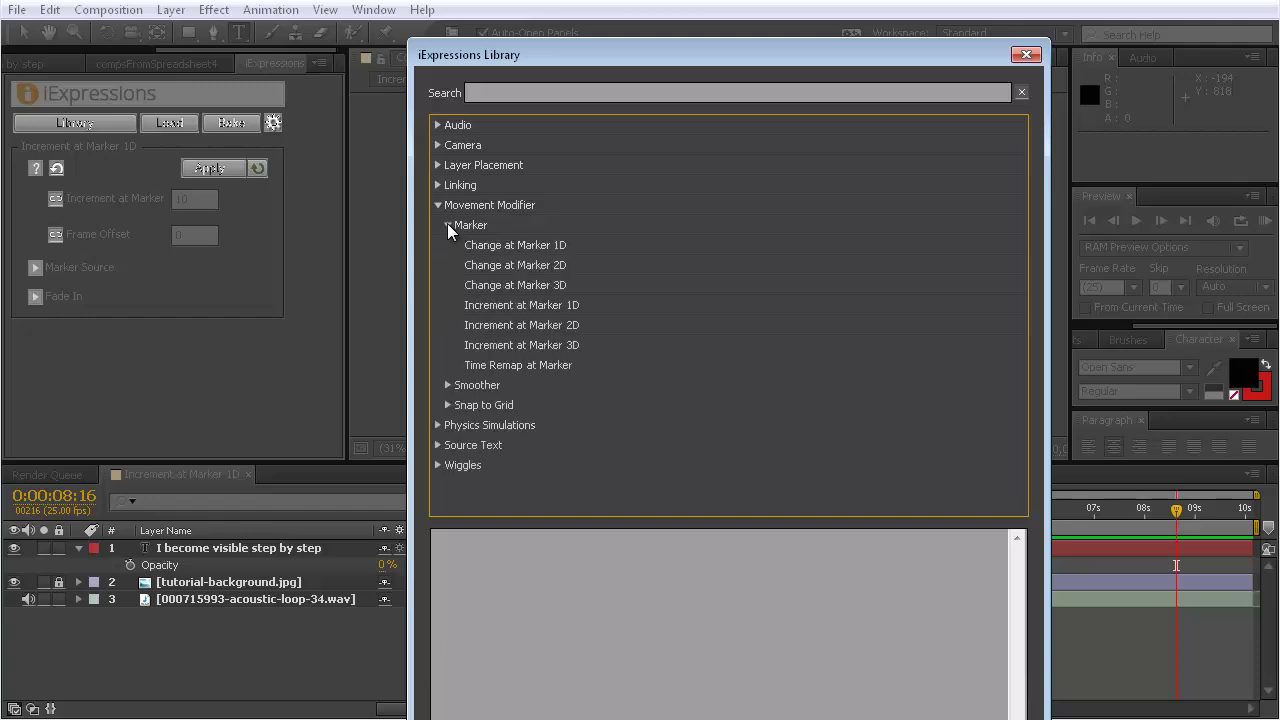
{"action": "left_click", "coordinate": [545, 309]}
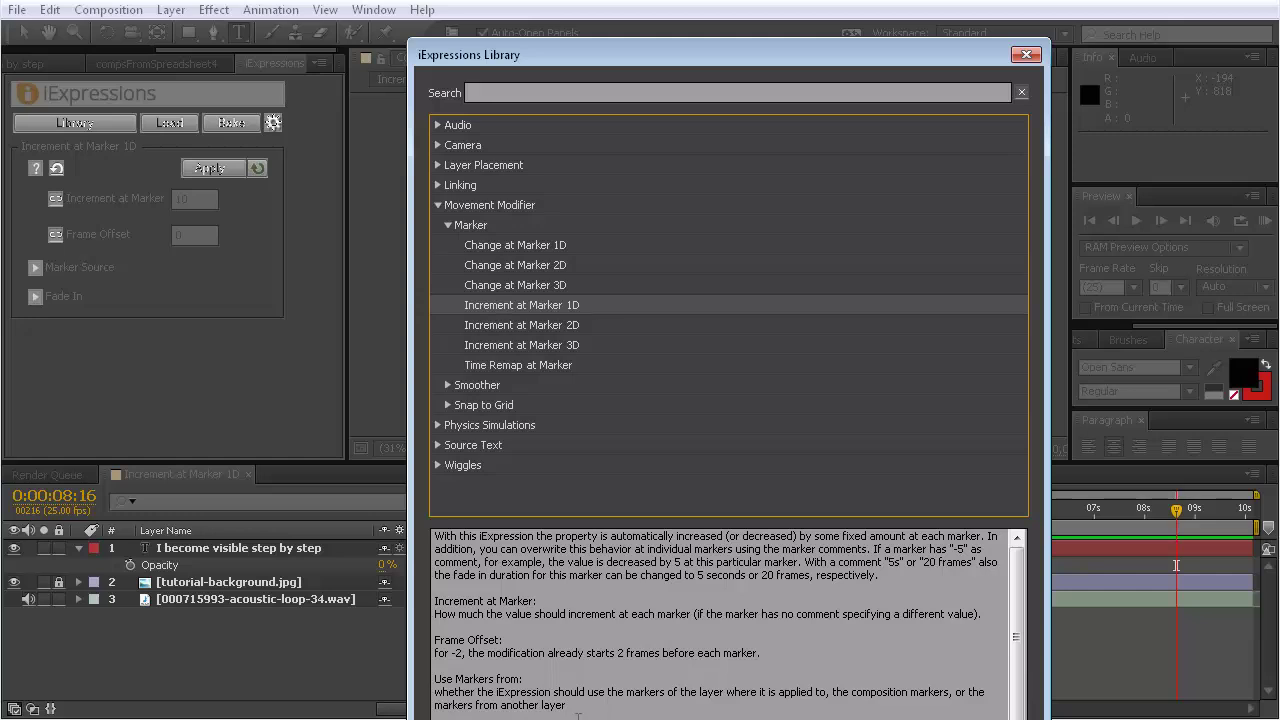
{"action": "left_click_drag", "start_coordinate": [564, 56], "coordinate": [616, 80]}
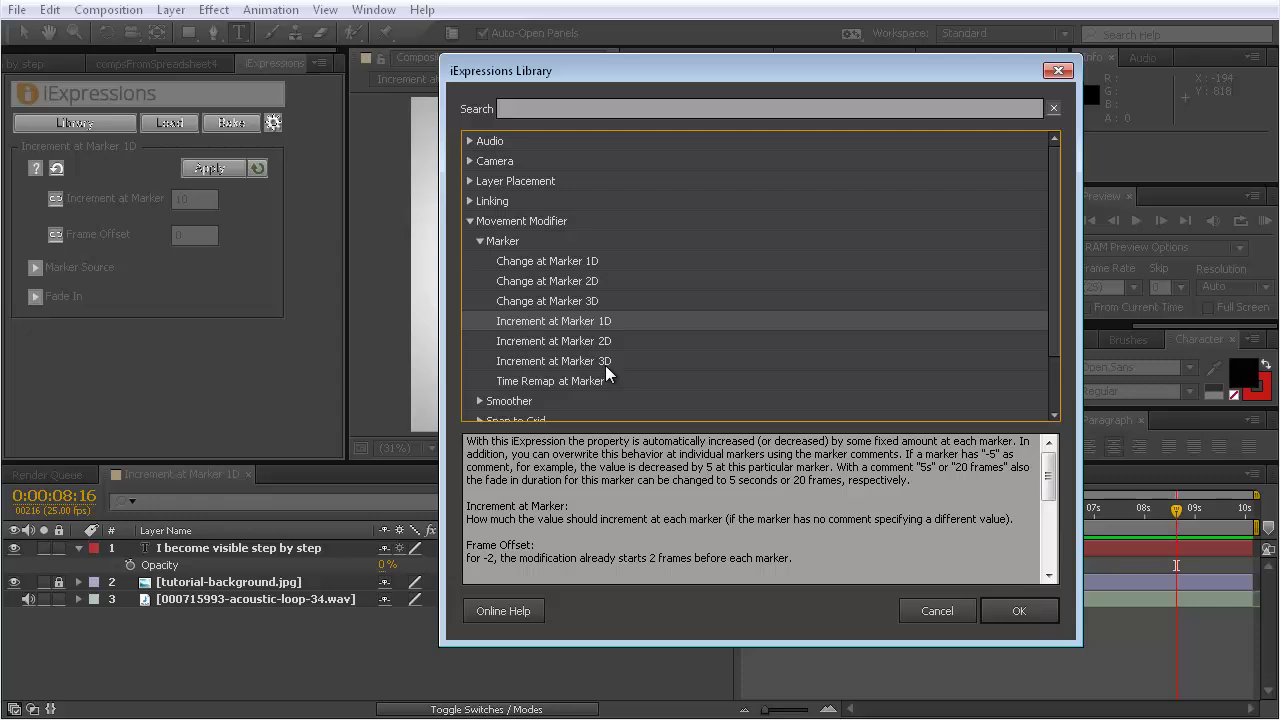
{"action": "left_click", "coordinate": [993, 610]}
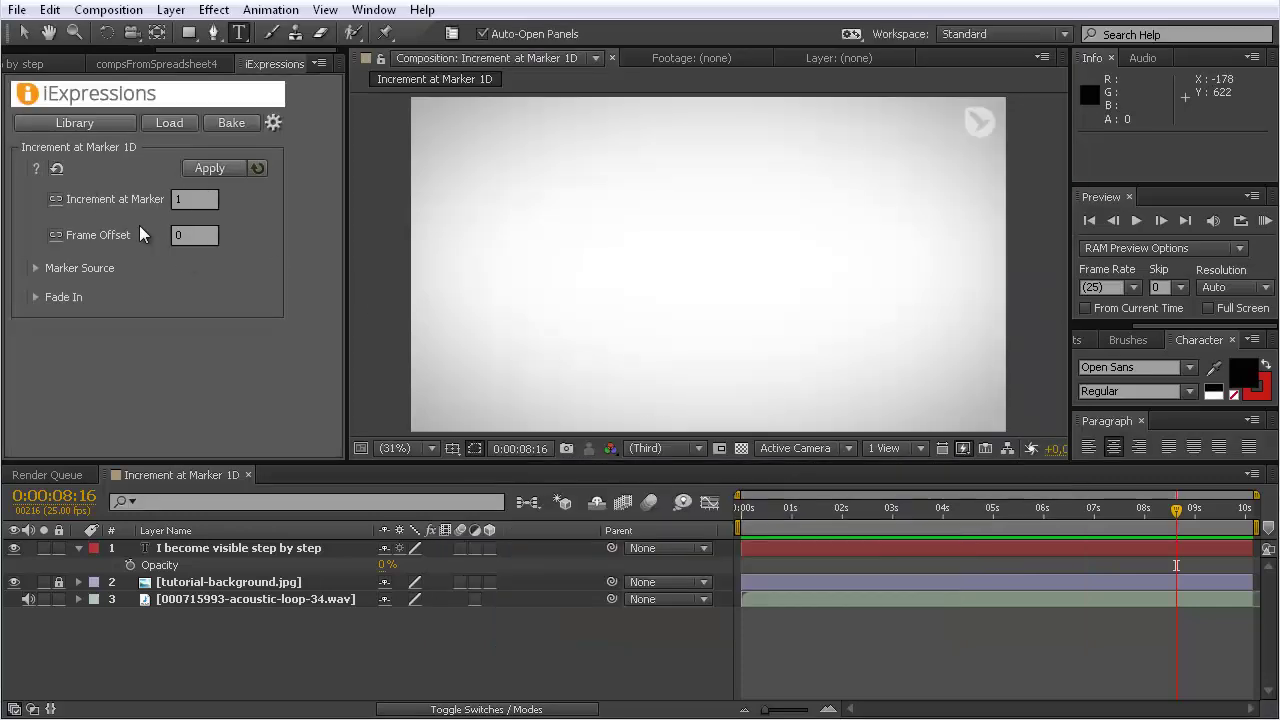
Raise the text layer's Opacity to 100% and bring it back to 0%.
{"action": "left_click", "coordinate": [170, 565]}
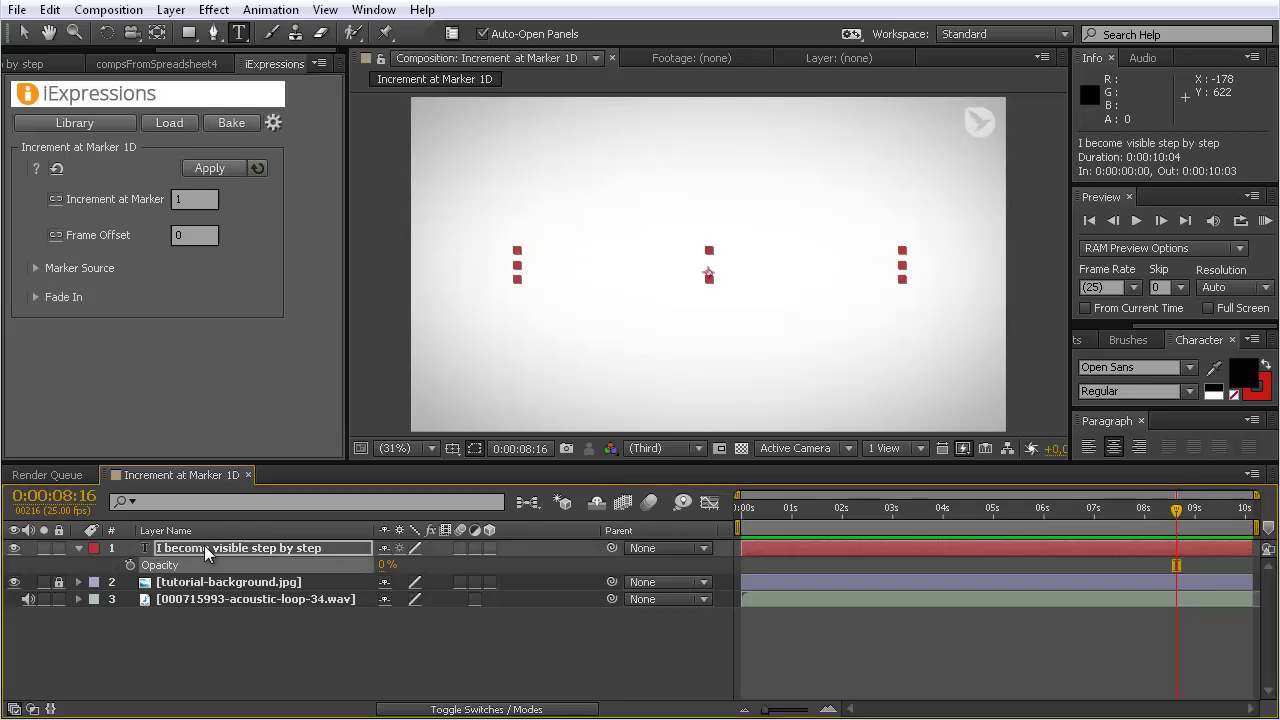
{"action": "left_click_drag", "start_coordinate": [385, 565], "coordinate": [498, 575]}
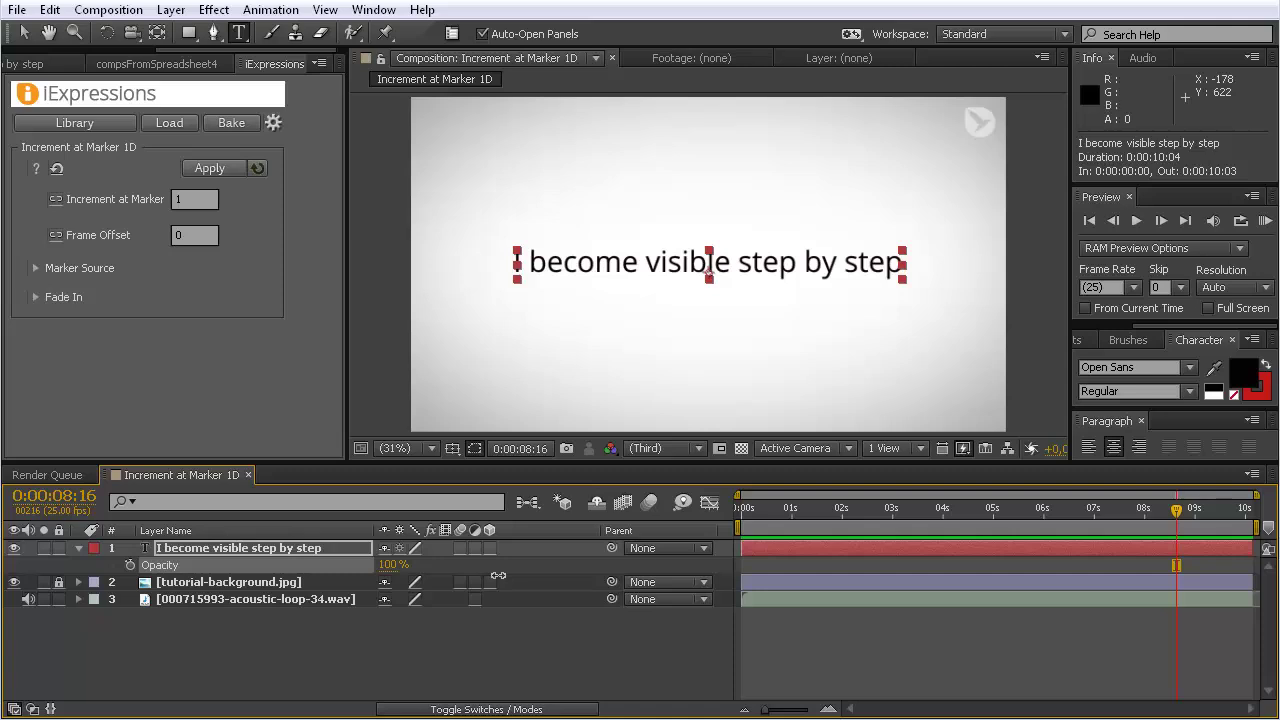
{"action": "left_click_drag", "start_coordinate": [498, 575], "coordinate": [344, 634]}
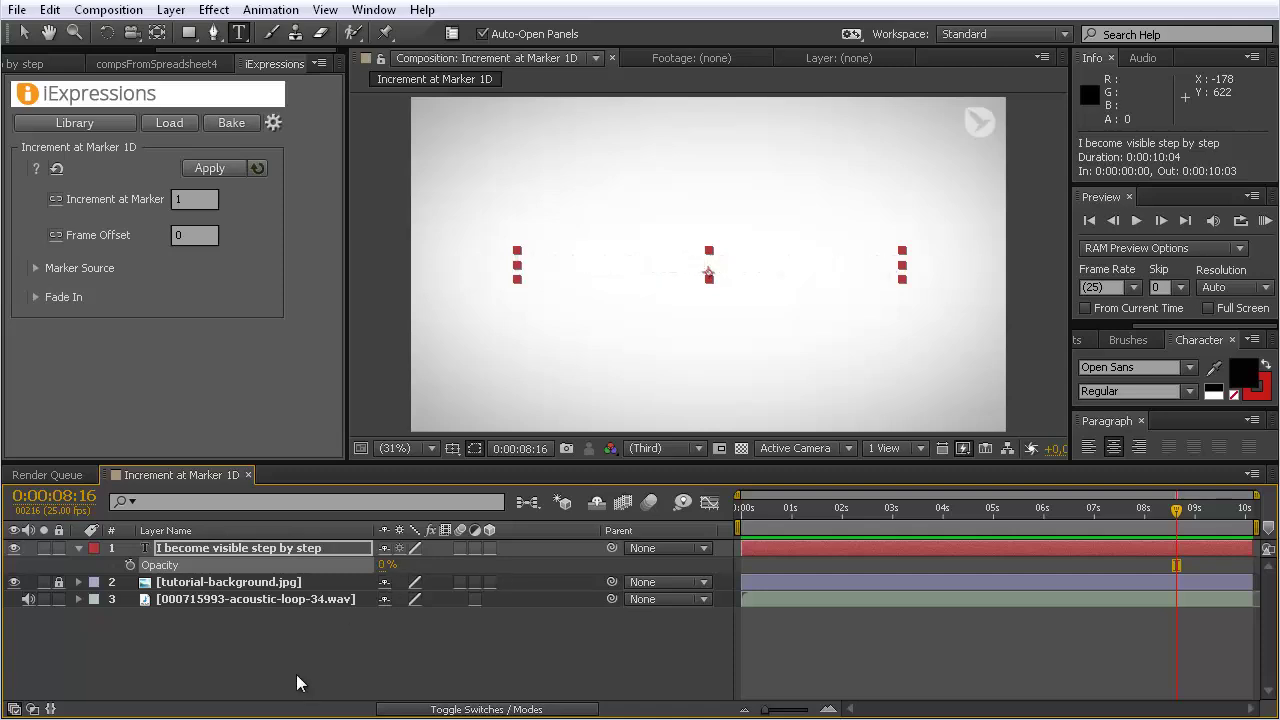
Set Increment at Marker to 10 and apply the iExpression to the text layer's Opacity.
{"action": "left_click", "coordinate": [178, 200]}
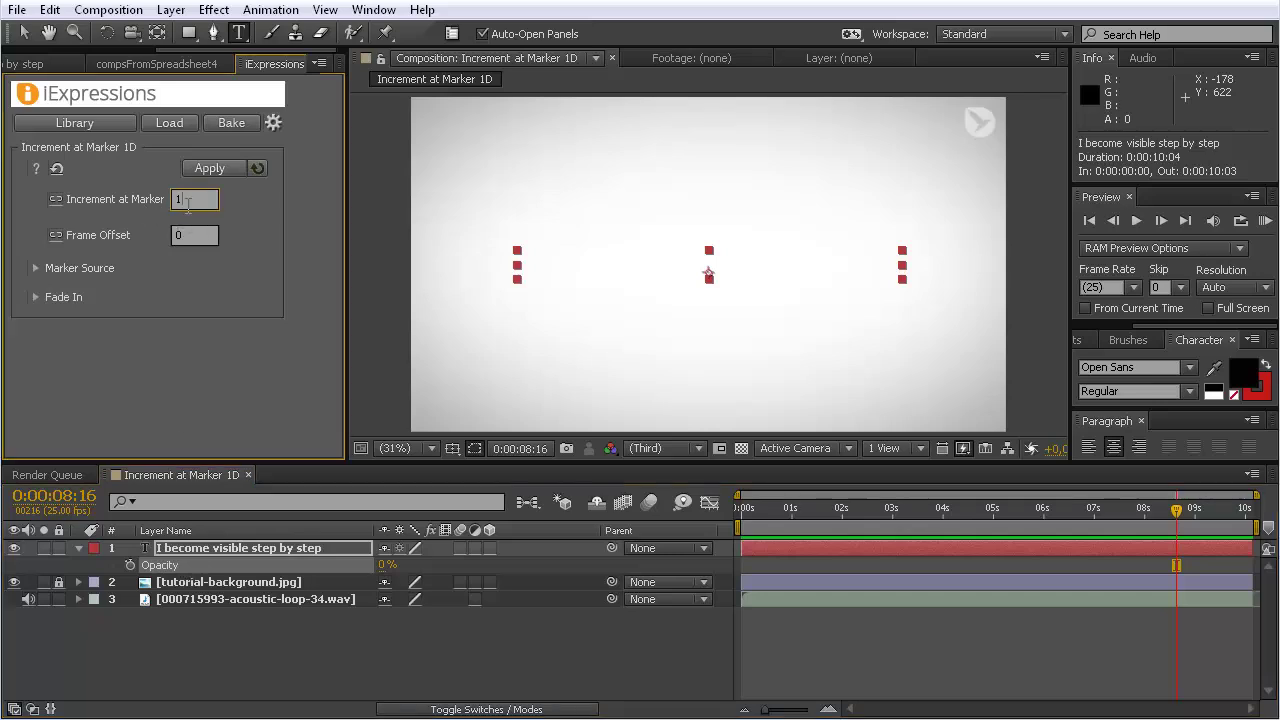
{"action": "type", "text": "0"}
{"action": "left_click", "coordinate": [223, 310]}
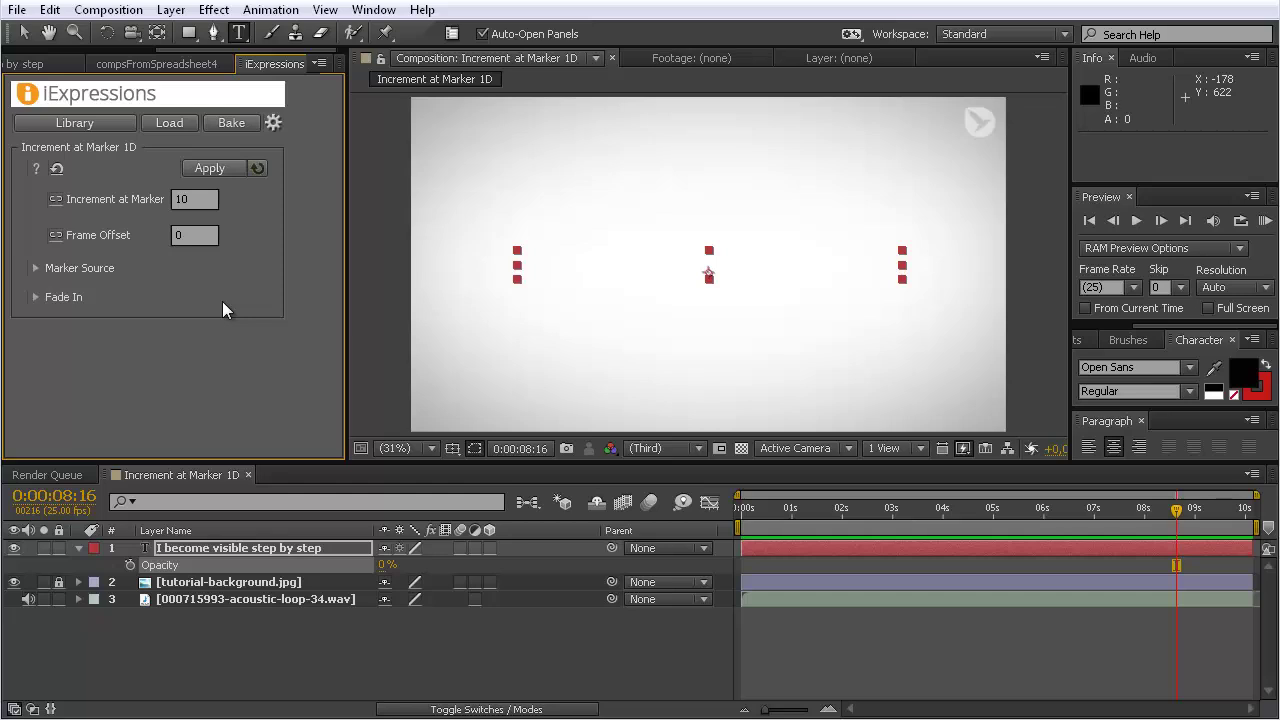
{"action": "left_click", "coordinate": [166, 568]}
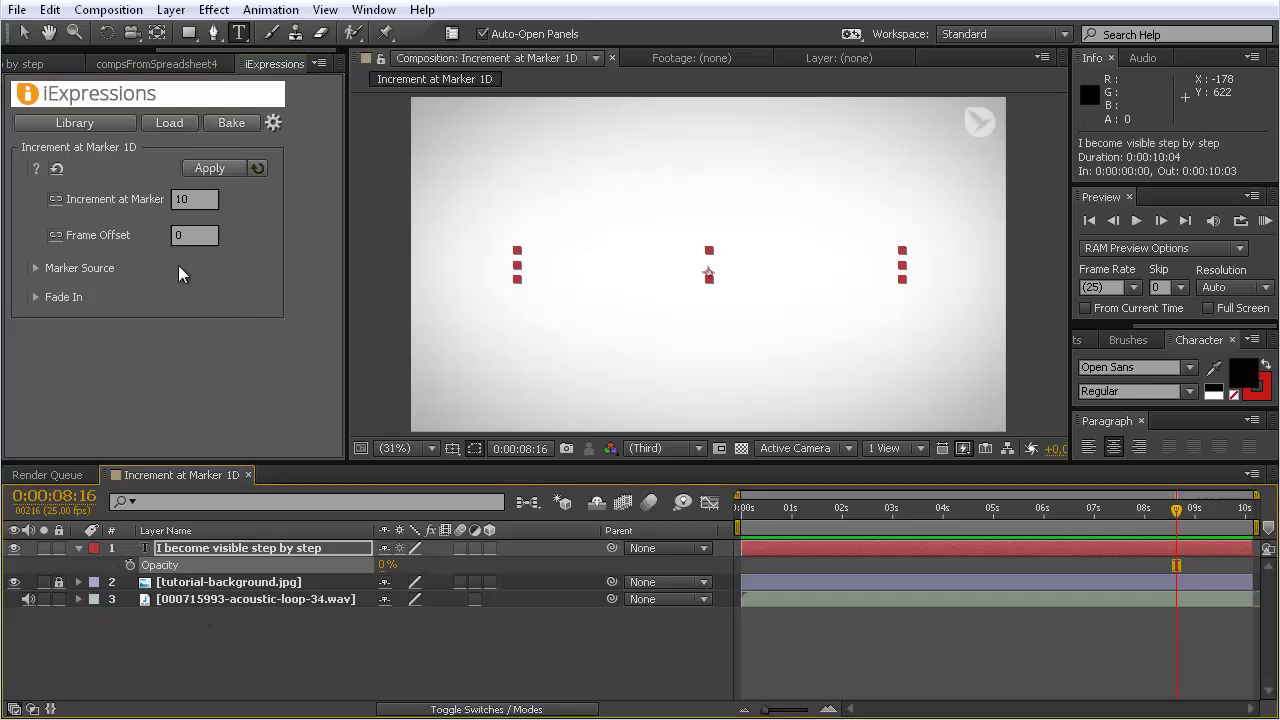
{"action": "left_click", "coordinate": [213, 170]}
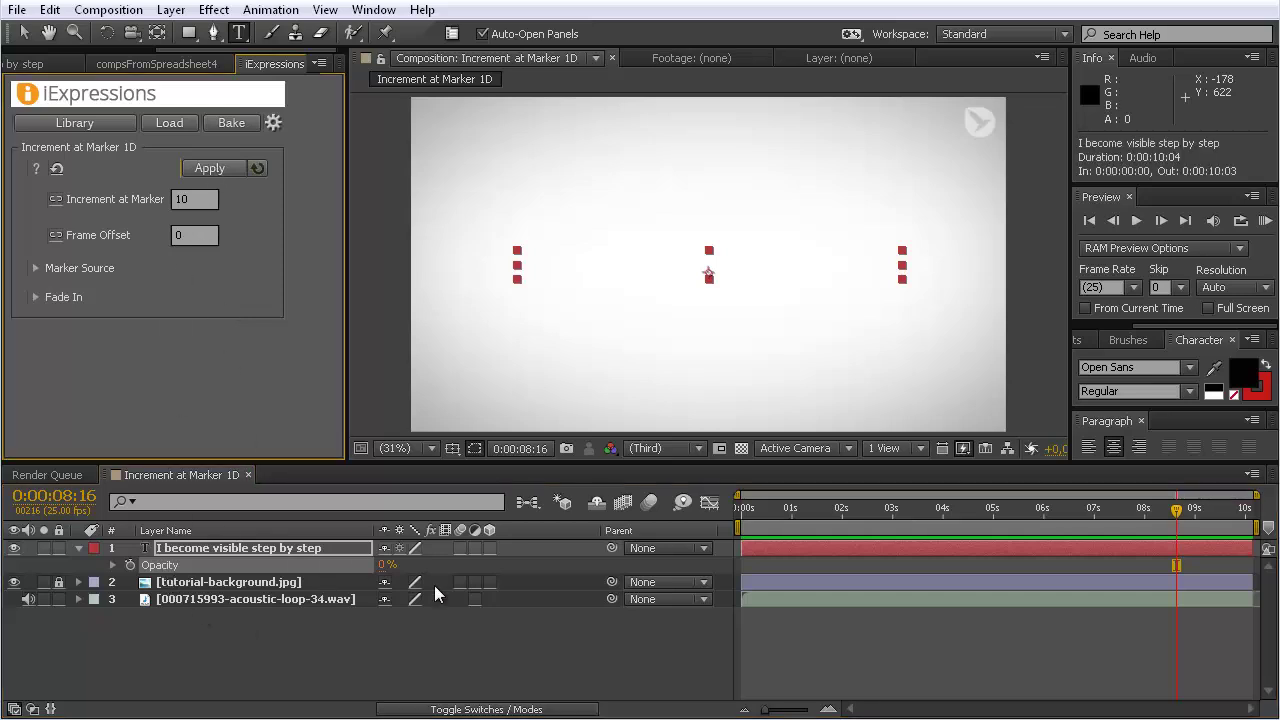
Add a layer marker to the text layer "I become visible step by step" at 0:00:02:24.
{"action": "left_click_drag", "start_coordinate": [748, 515], "coordinate": [890, 512]}
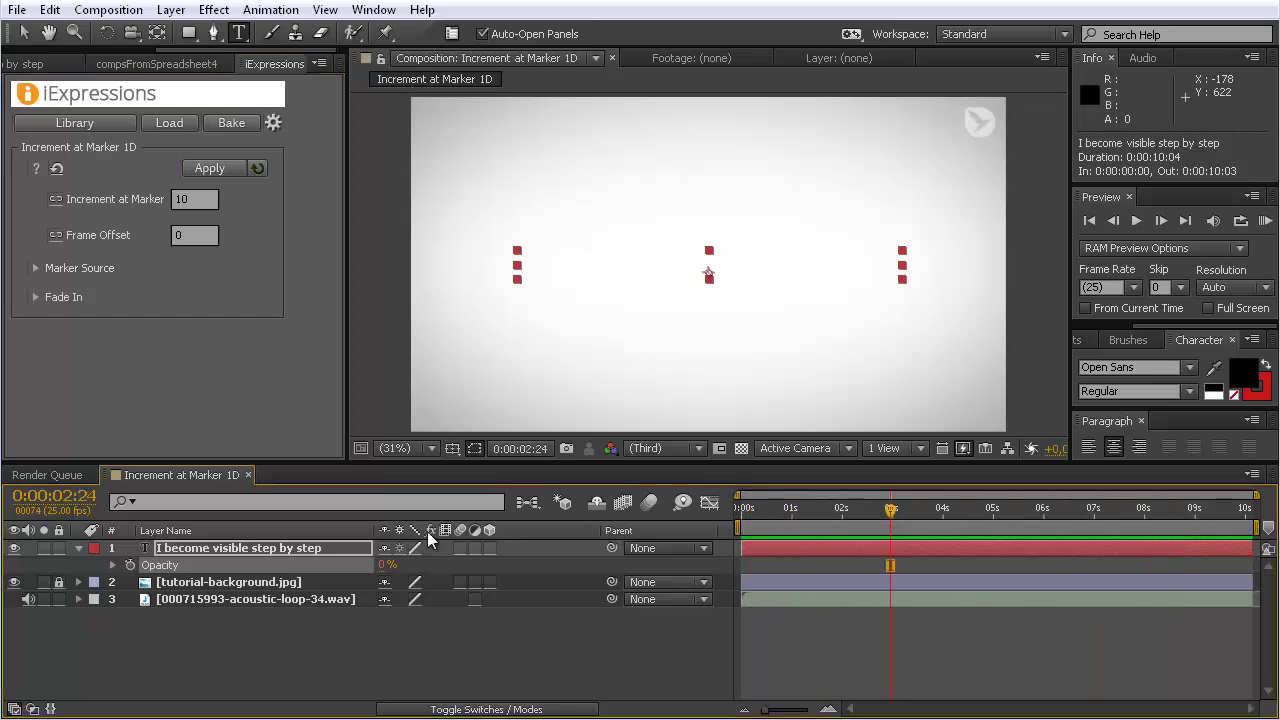
{"action": "left_click", "coordinate": [243, 552]}
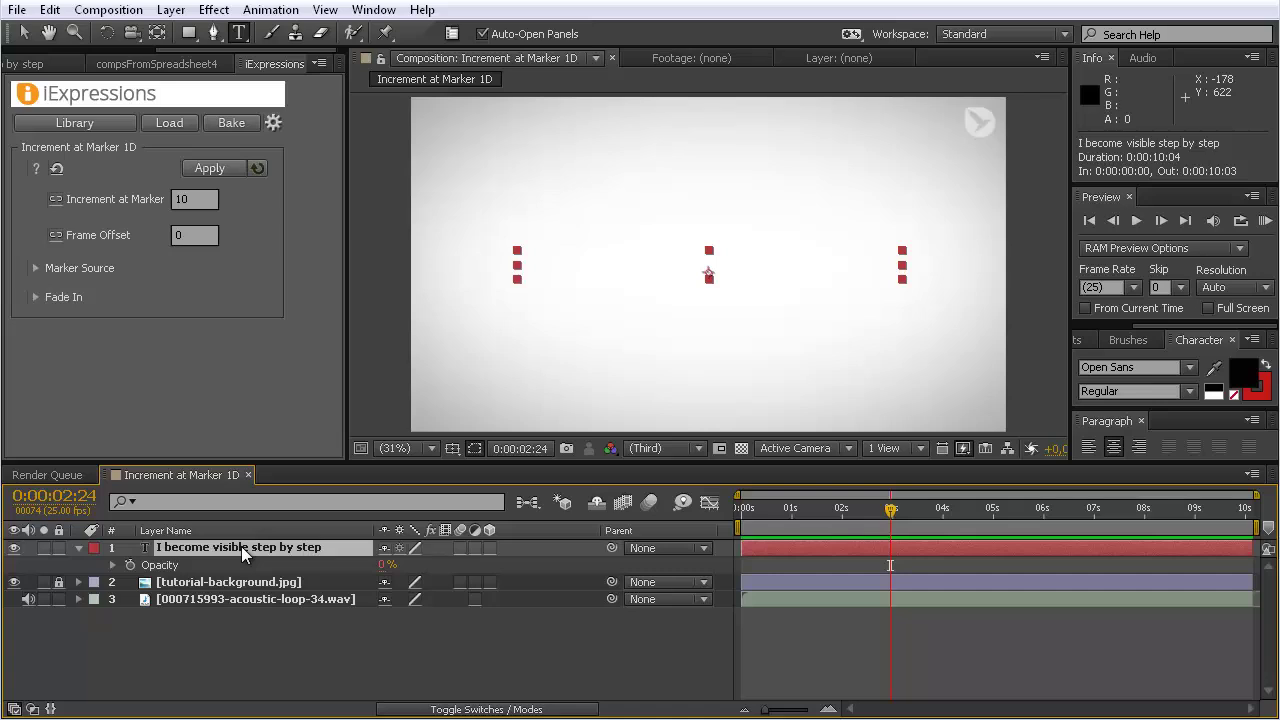
{"action": "left_click", "coordinate": [171, 10]}
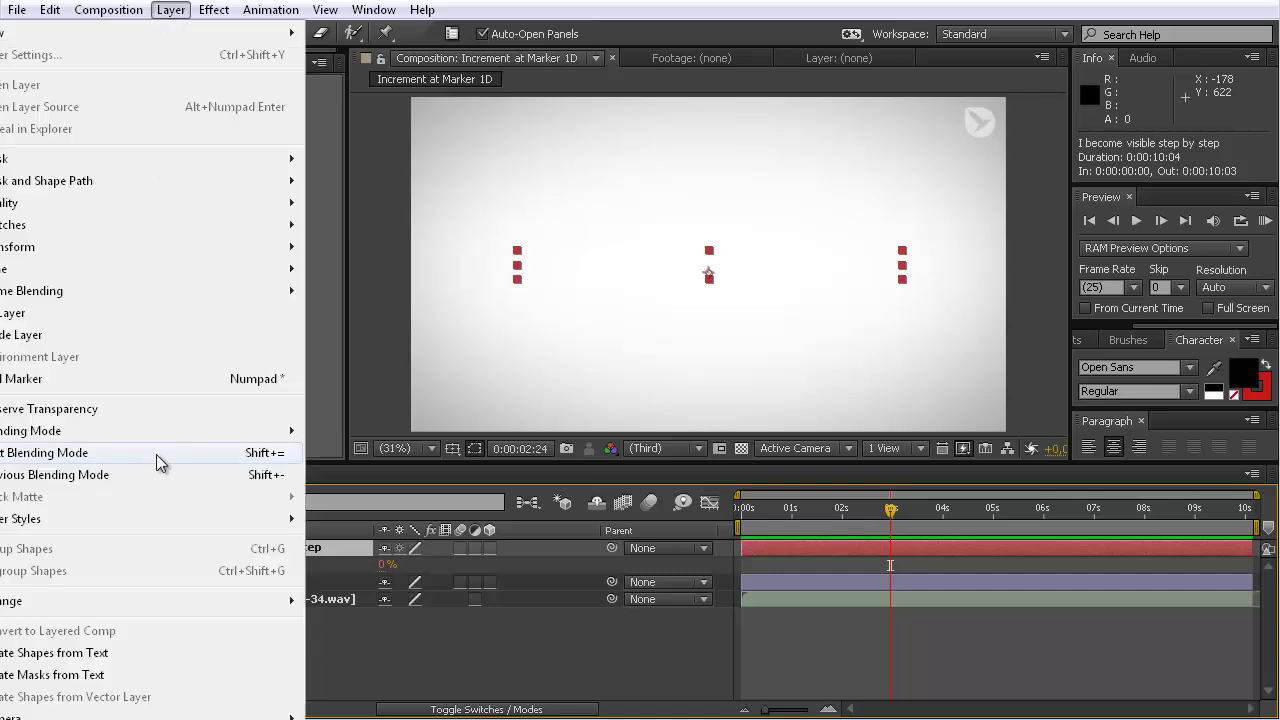
{"action": "left_click", "coordinate": [270, 384]}
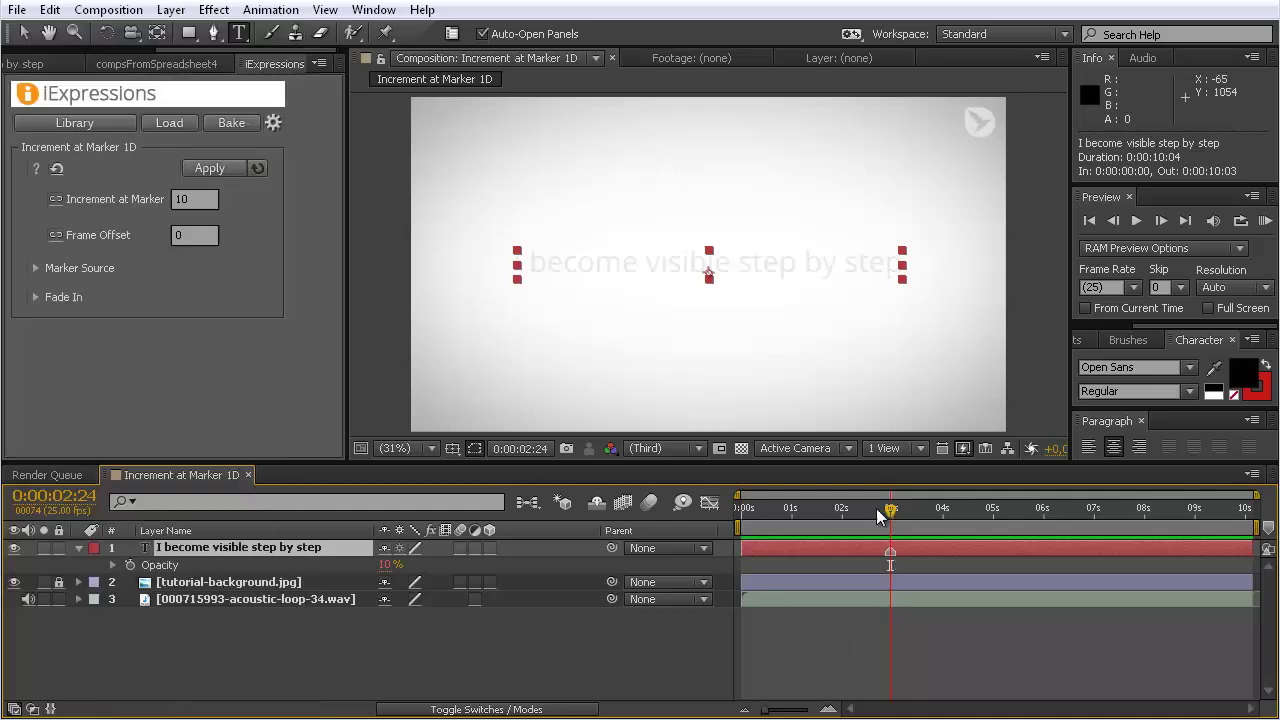
Add two more markers to the text layer, one shortly after 5 seconds and one at 0:00:07:20.
{"action": "left_click_drag", "start_coordinate": [890, 510], "coordinate": [1134, 518]}
{"action": "key", "text": "KP_Multiply"}
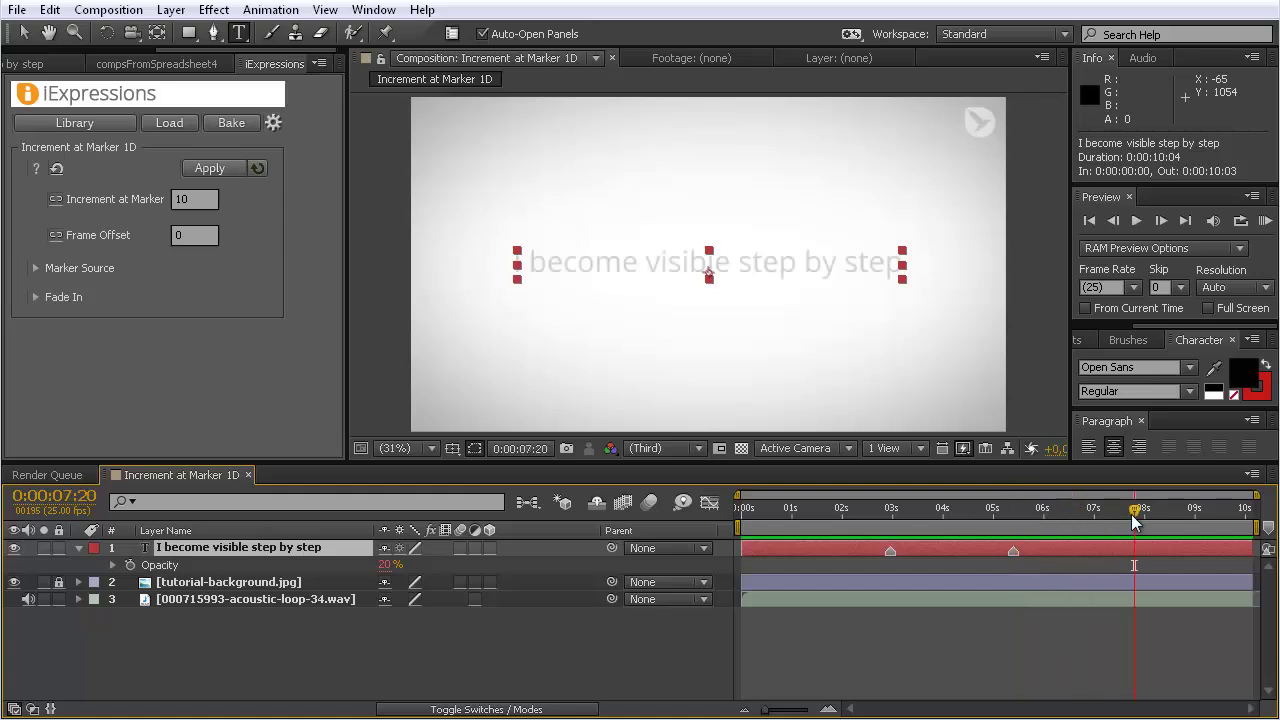
{"action": "key", "text": "KP_Multiply"}
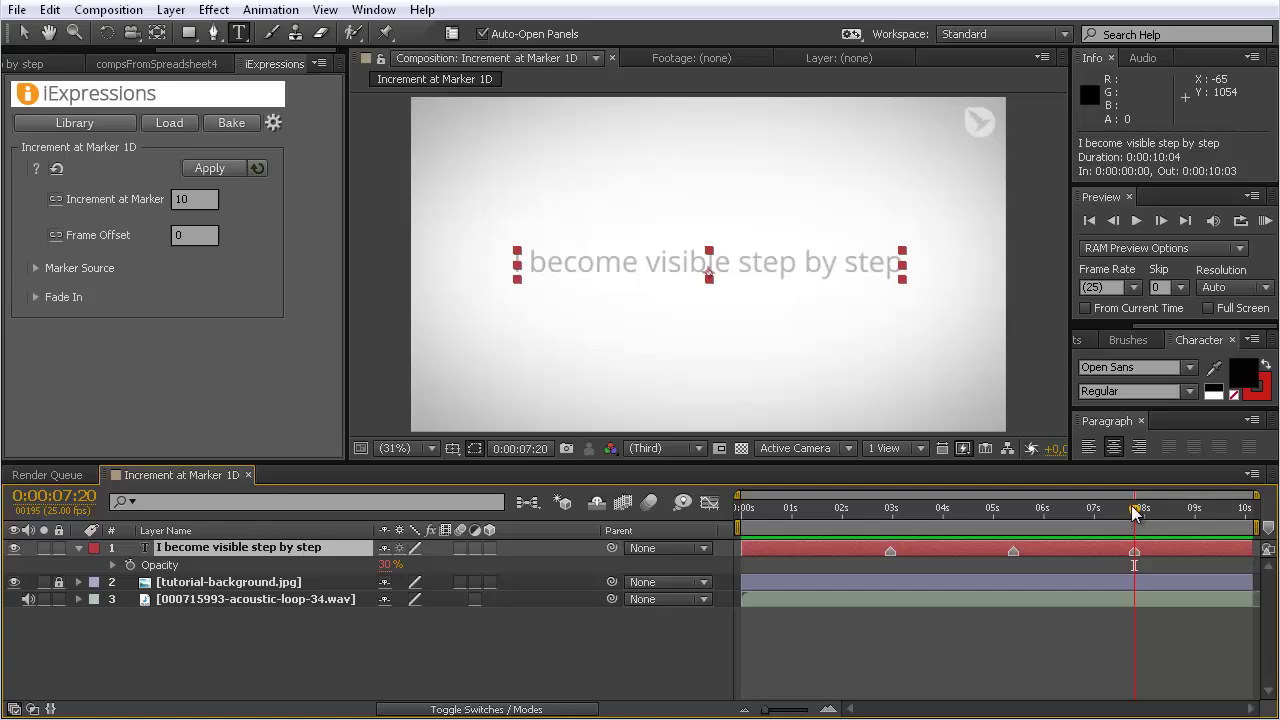
Give the text layer's third marker the comment 50 and check the Opacity around the markers.
{"action": "mouse_move", "coordinate": [1134, 512]}
{"action": "left_mouse_down"}
{"action": "mouse_move", "coordinate": [800, 516]}
{"action": "mouse_move", "coordinate": [1190, 529]}
{"action": "mouse_move", "coordinate": [1013, 528]}
{"action": "mouse_move", "coordinate": [1126, 527]}
{"action": "left_mouse_up"}
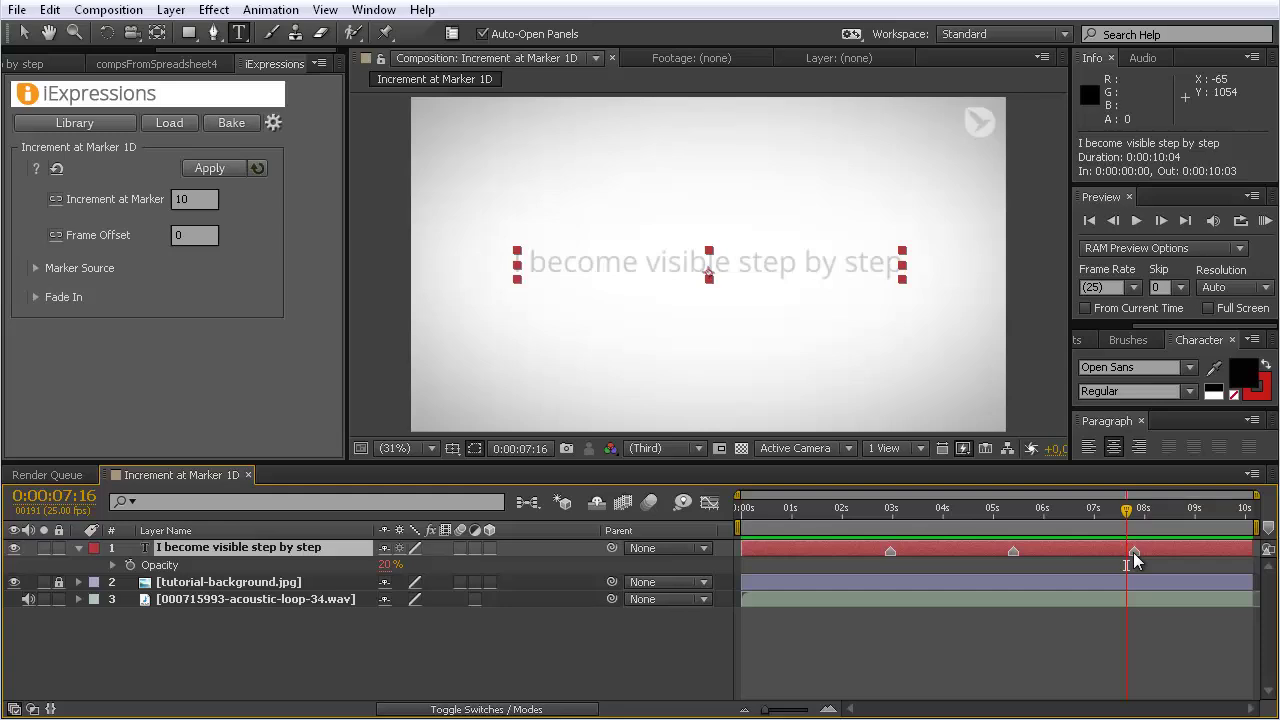
{"action": "double_click", "coordinate": [1133, 552]}
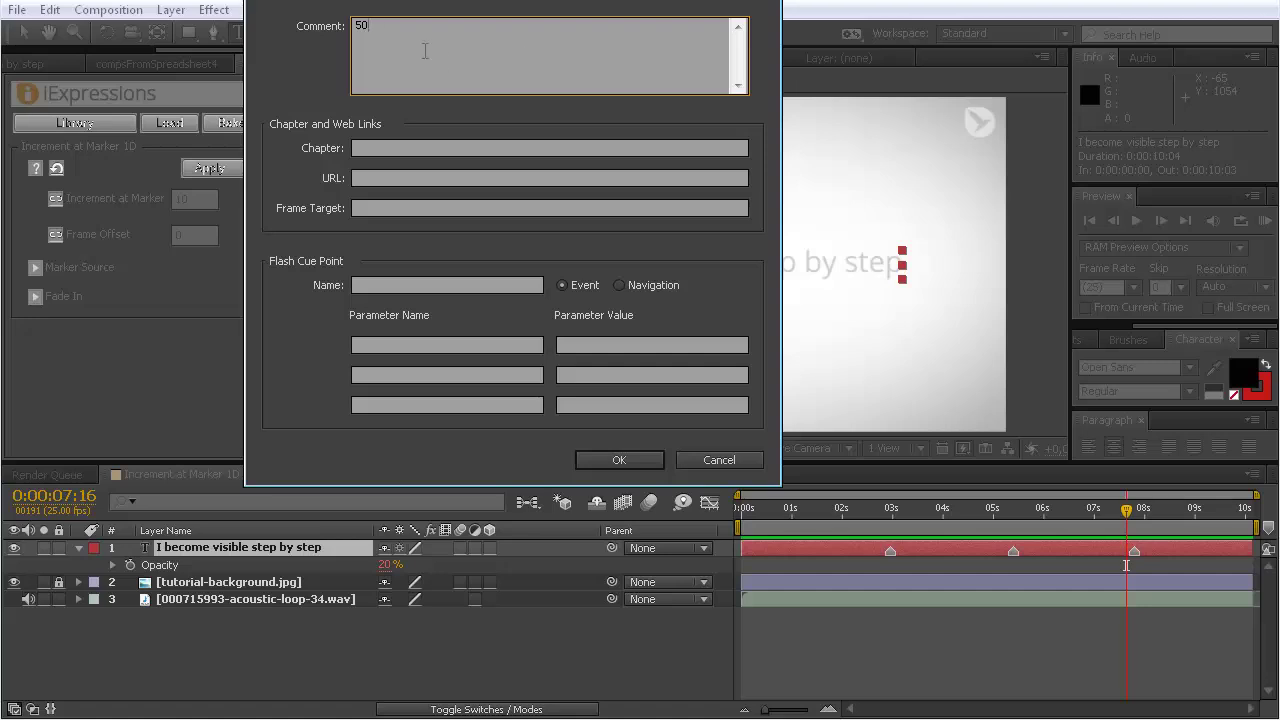
{"action": "left_click", "coordinate": [636, 459]}
{"action": "left_click_drag", "start_coordinate": [975, 506], "coordinate": [1115, 527]}
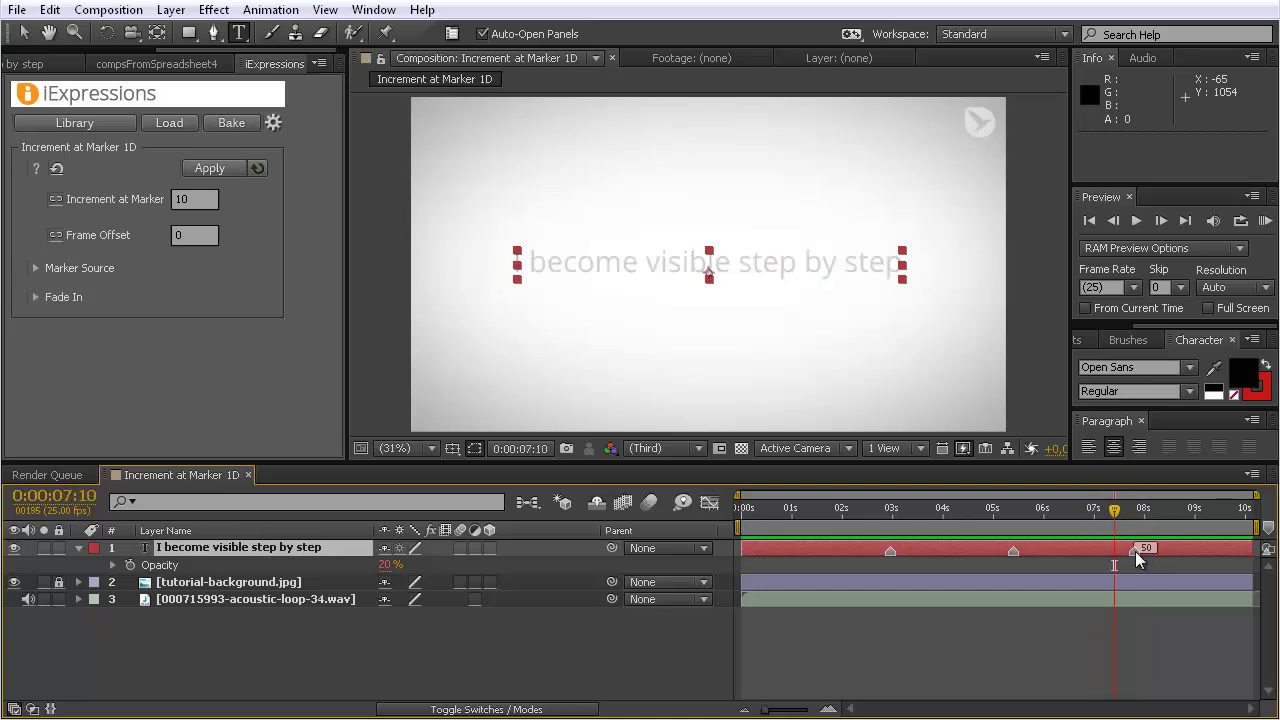
{"action": "left_click_drag", "start_coordinate": [1118, 510], "coordinate": [1089, 510]}
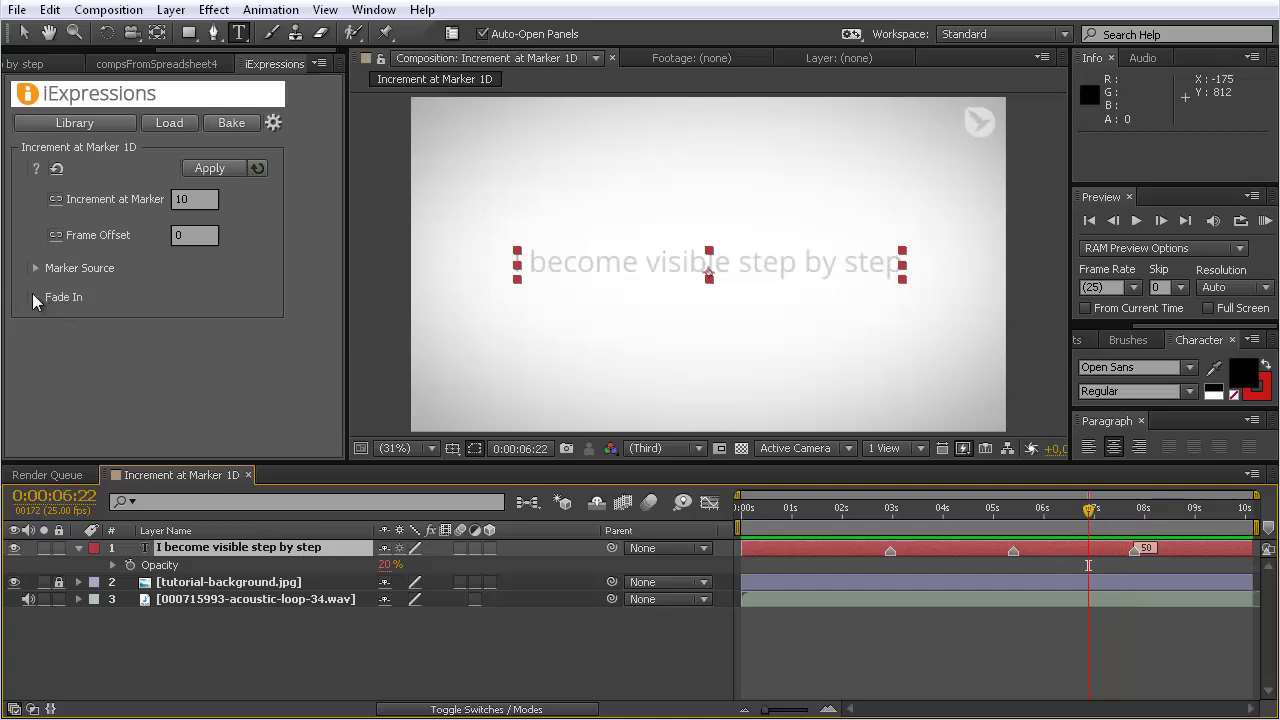
Set the iExpression's Fade In Duration to 10 and its Fade Type to exp in.
{"action": "left_click", "coordinate": [36, 297]}
{"action": "left_click", "coordinate": [200, 319]}
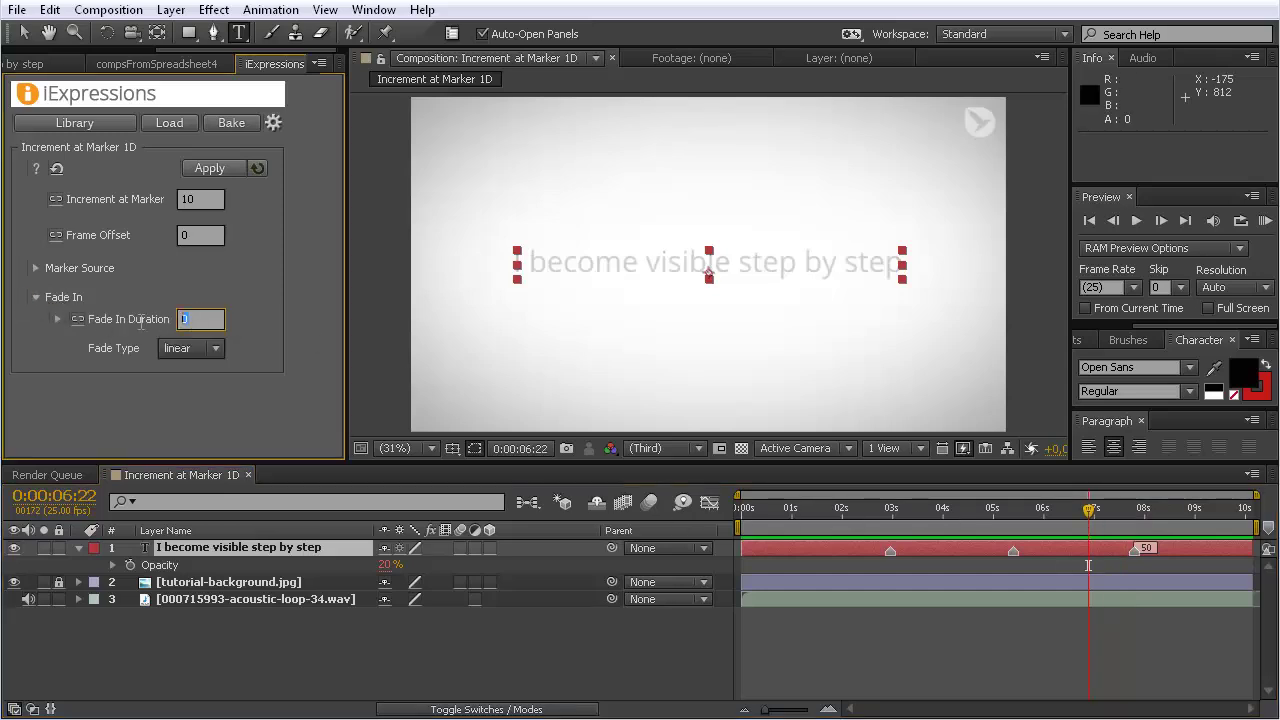
{"action": "type", "text": "10"}
{"action": "left_click", "coordinate": [215, 349]}
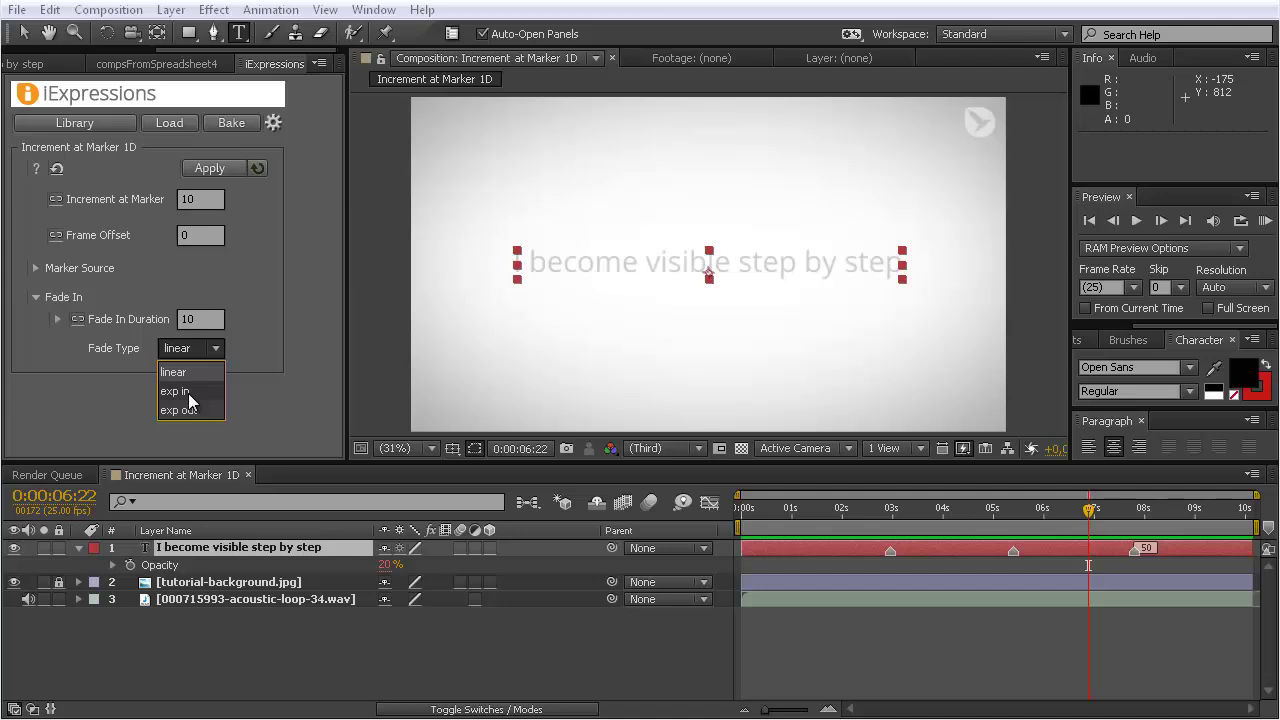
{"action": "left_click", "coordinate": [188, 393]}
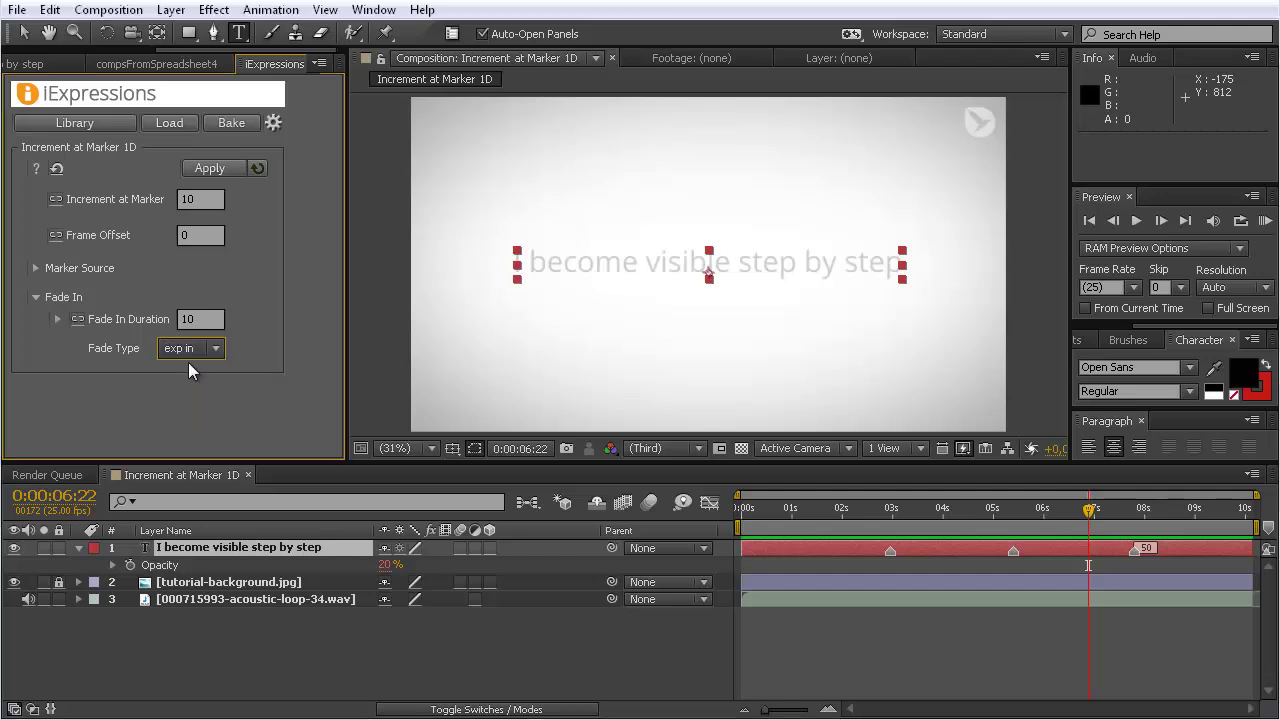
Reapply the iExpression with its fade-in settings to the text layer's Opacity and preview the fade across the markers.
{"action": "left_click", "coordinate": [220, 167]}
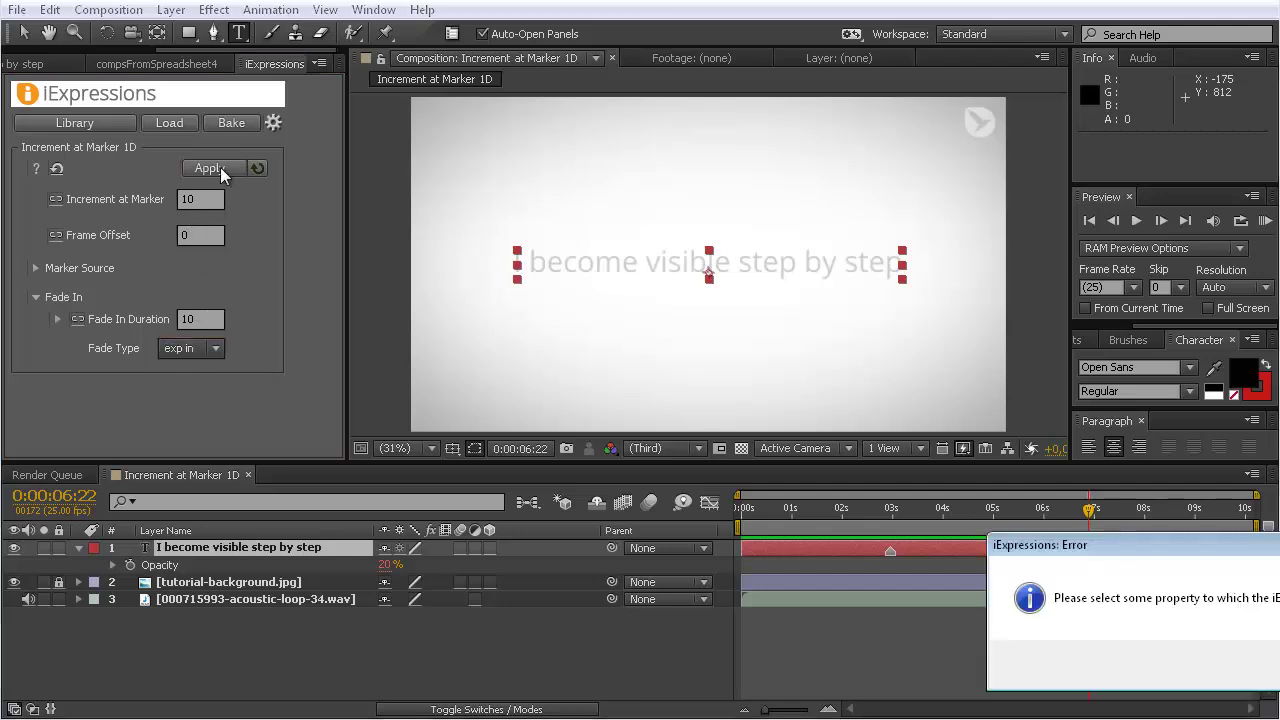
{"action": "left_click_drag", "start_coordinate": [1208, 556], "coordinate": [1076, 505]}
{"action": "left_click", "coordinate": [1274, 626]}
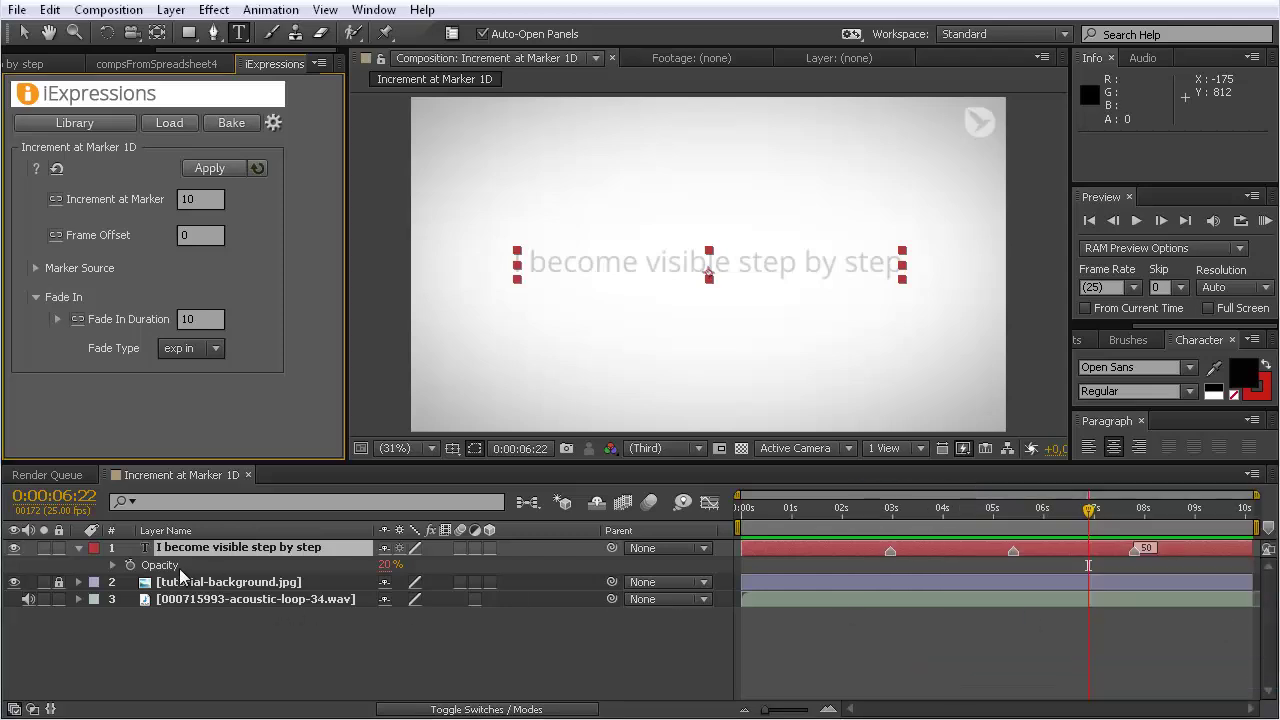
{"action": "left_click", "coordinate": [166, 566]}
{"action": "left_click", "coordinate": [215, 168]}
{"action": "left_click_drag", "start_coordinate": [836, 519], "coordinate": [1122, 510]}
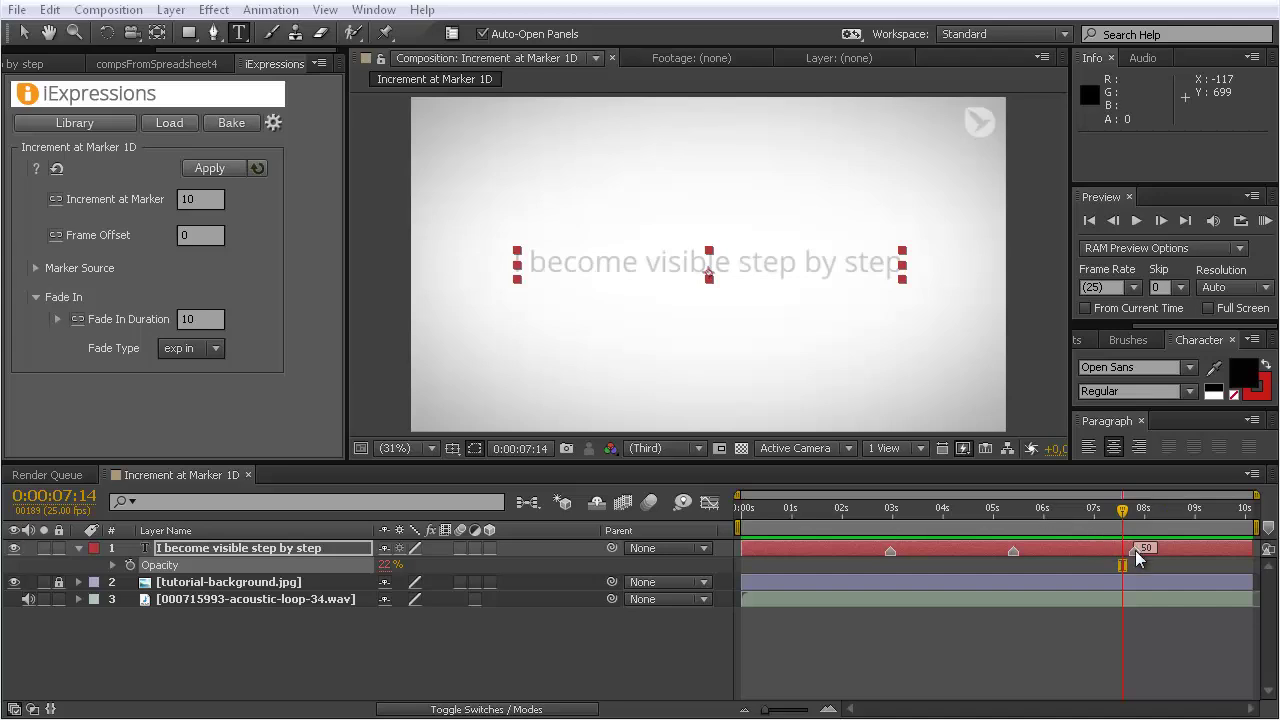
{"action": "left_click_drag", "start_coordinate": [1128, 510], "coordinate": [1007, 512]}
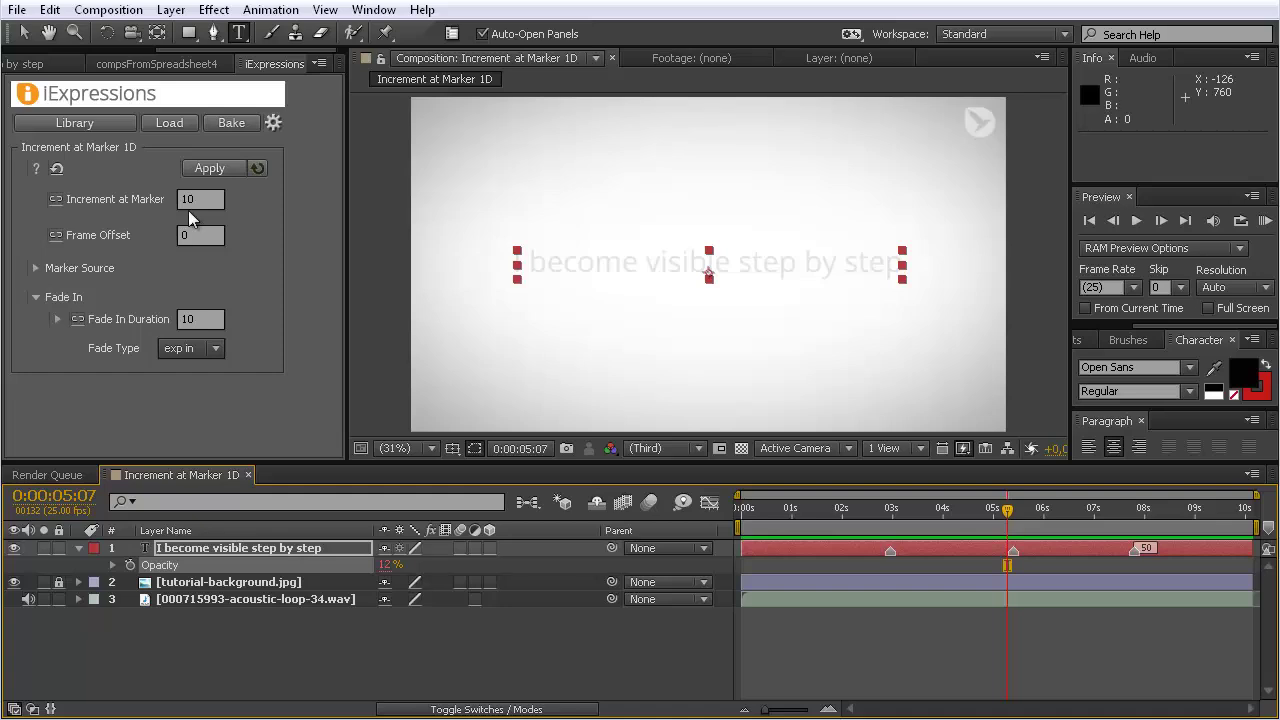
Reapply the iExpression to the text layer's Opacity with Increment at Marker set to 25 and preview it across the markers.
{"action": "left_click", "coordinate": [205, 199]}
{"action": "type", "text": "25"}
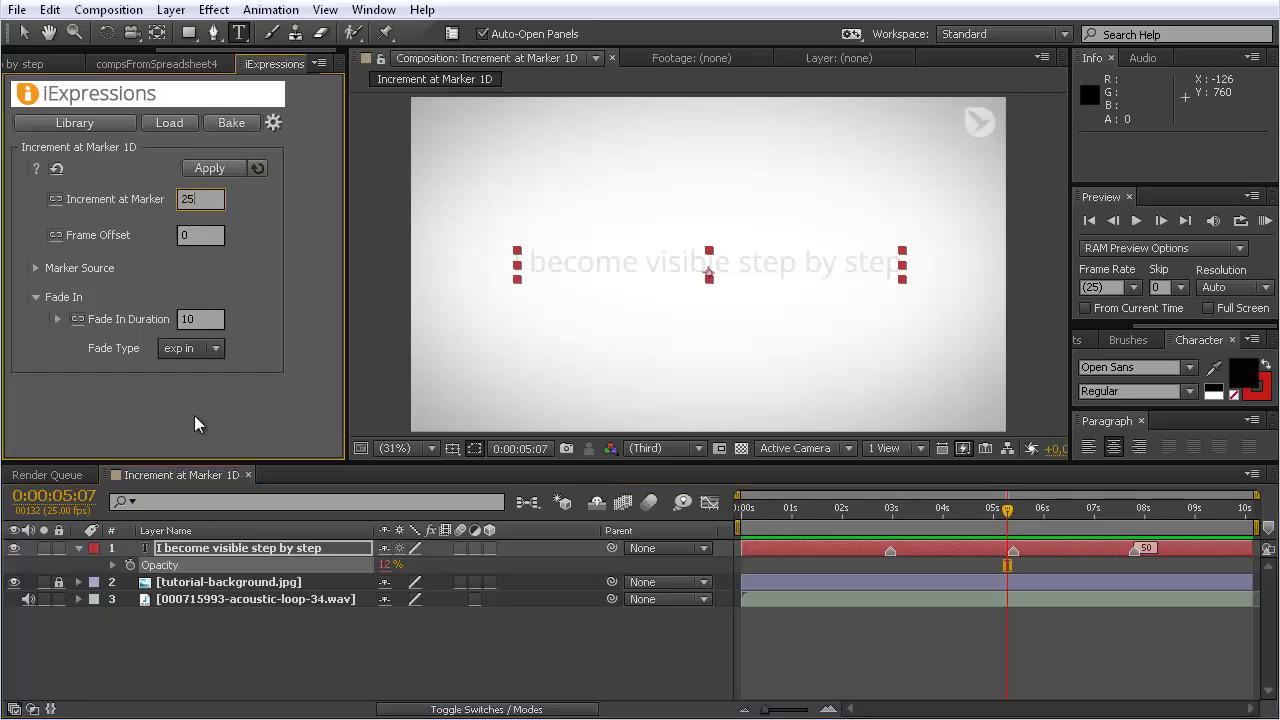
{"action": "left_click", "coordinate": [197, 572]}
{"action": "left_click", "coordinate": [223, 166]}
{"action": "left_click_drag", "start_coordinate": [823, 510], "coordinate": [1041, 528]}
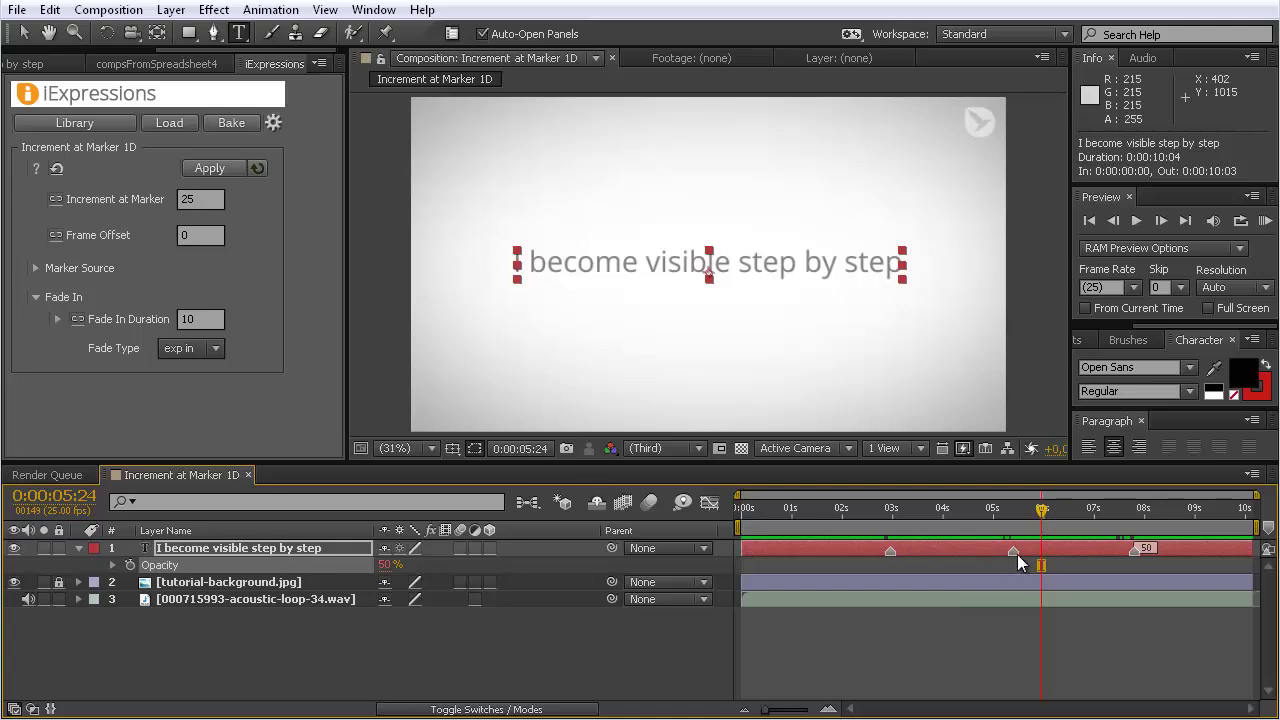
{"action": "left_click_drag", "start_coordinate": [1038, 512], "coordinate": [860, 514]}
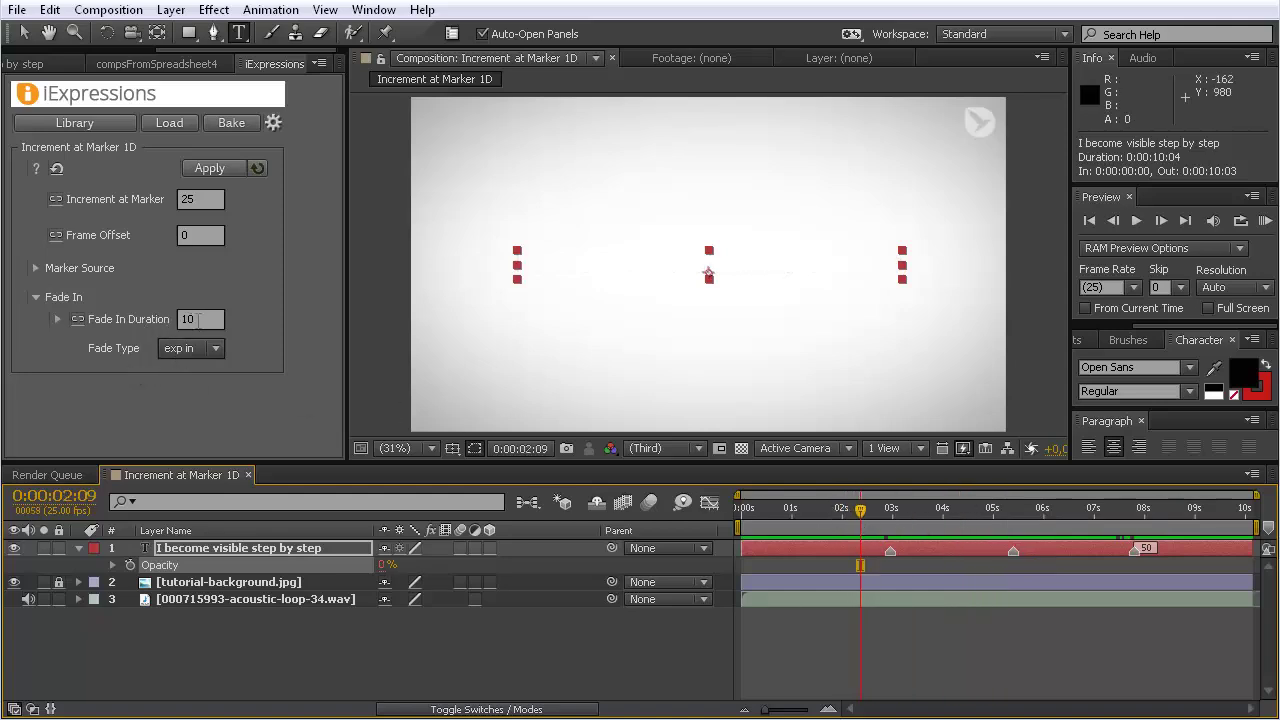
{"action": "left_click_drag", "start_coordinate": [866, 514], "coordinate": [1016, 518]}
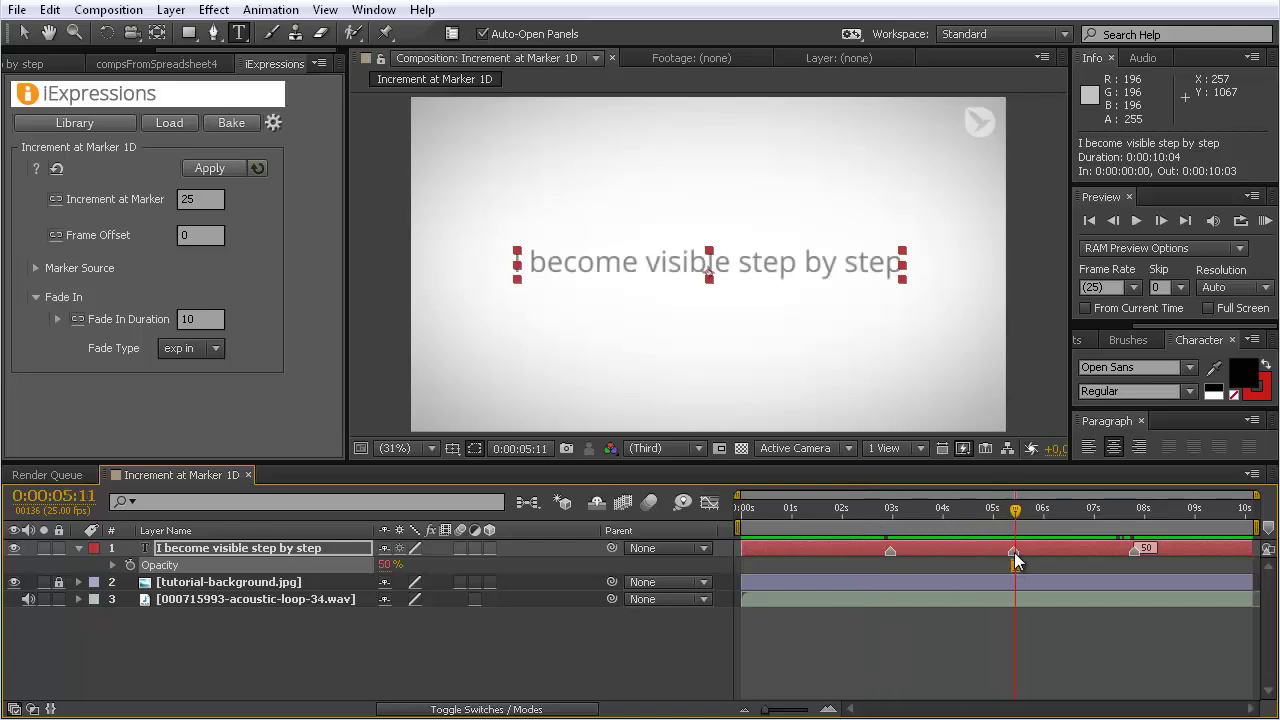
Give the text layer's second marker the comment 0 frames and check the Opacity just before it.
{"action": "double_click", "coordinate": [1014, 563]}
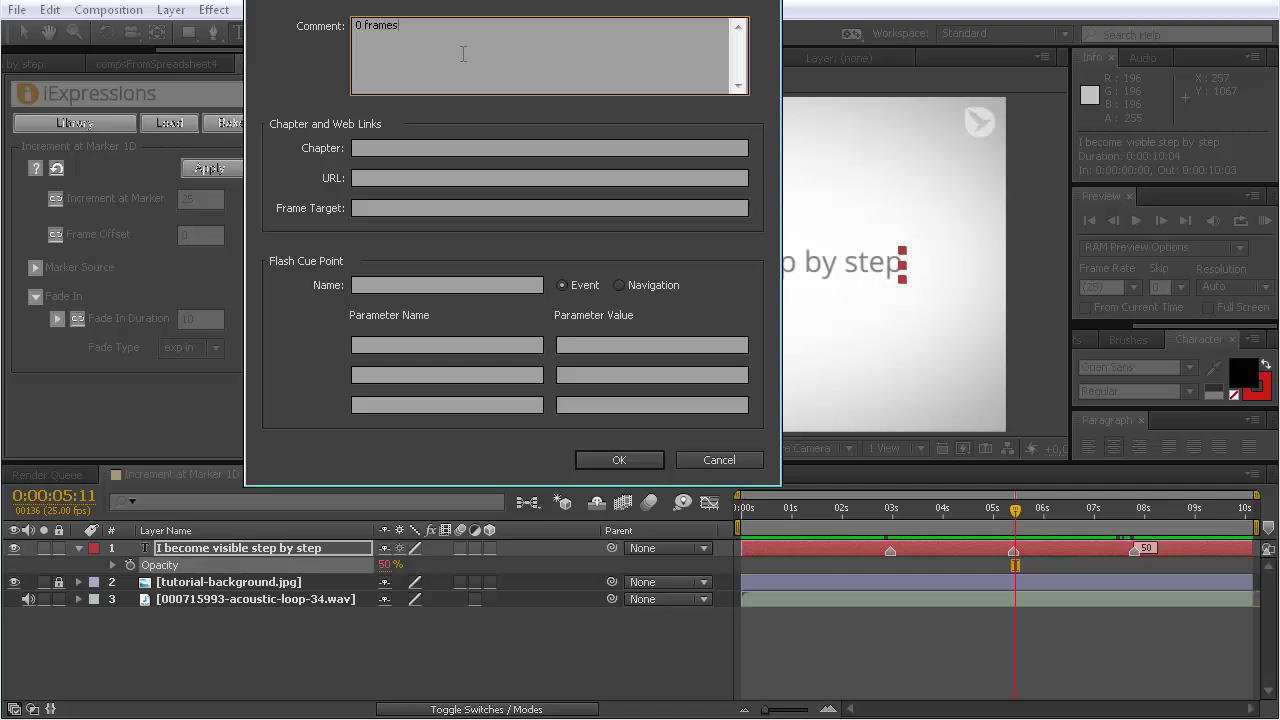
{"action": "left_click", "coordinate": [609, 464]}
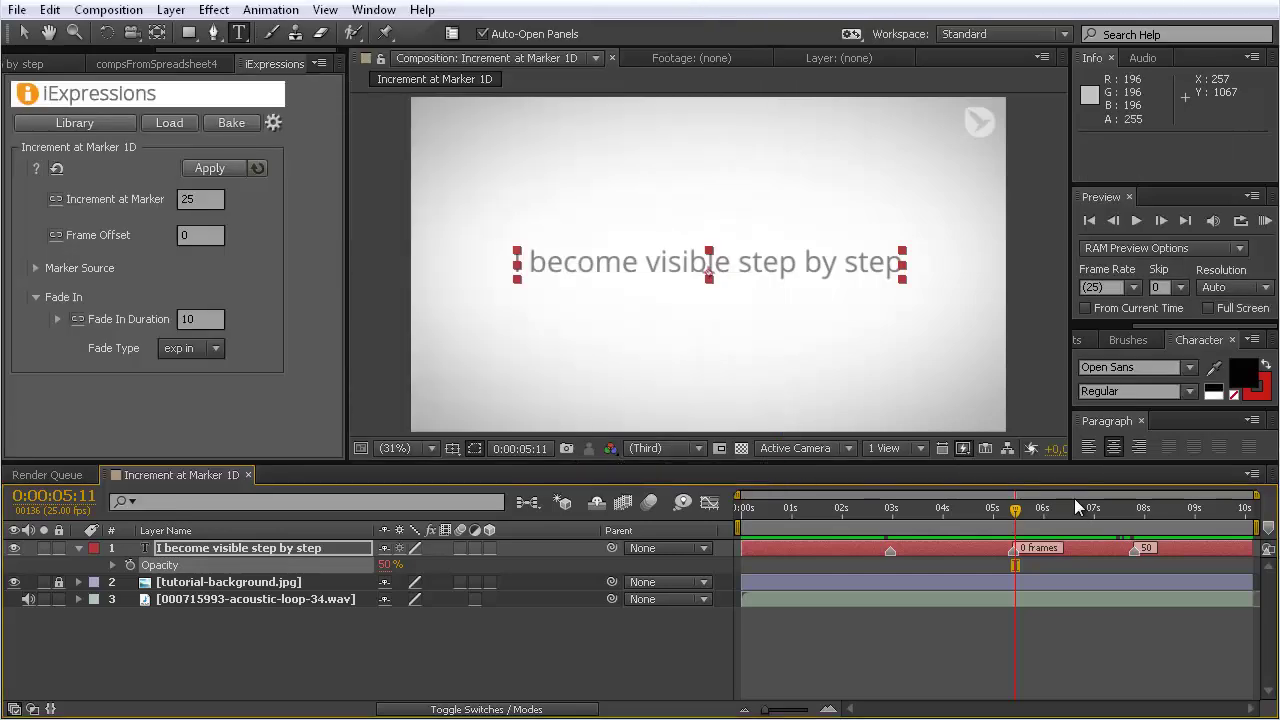
{"action": "mouse_move", "coordinate": [1015, 512]}
{"action": "left_mouse_down"}
{"action": "mouse_move", "coordinate": [1003, 515]}
{"action": "mouse_move", "coordinate": [1022, 521]}
{"action": "mouse_move", "coordinate": [1007, 520]}
{"action": "left_mouse_up"}
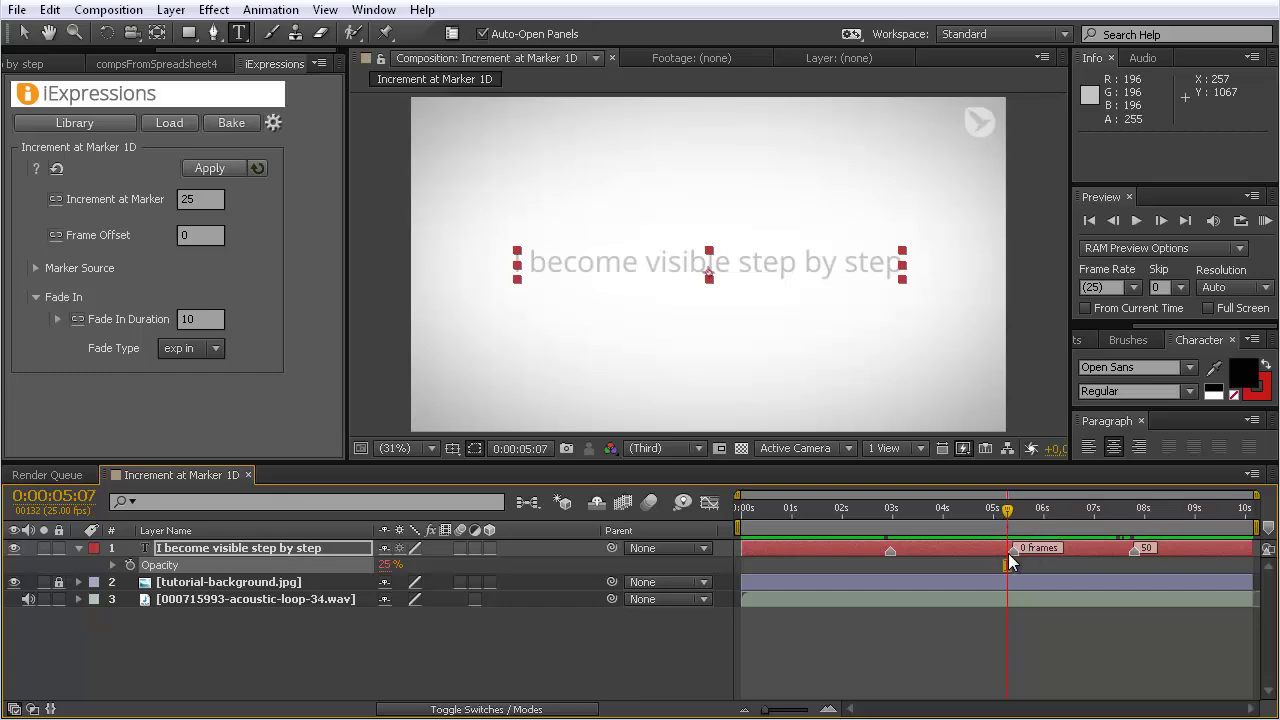
Change the second marker's comment to 3s and check the Opacity between the first and second markers.
{"action": "double_click", "coordinate": [1012, 551]}
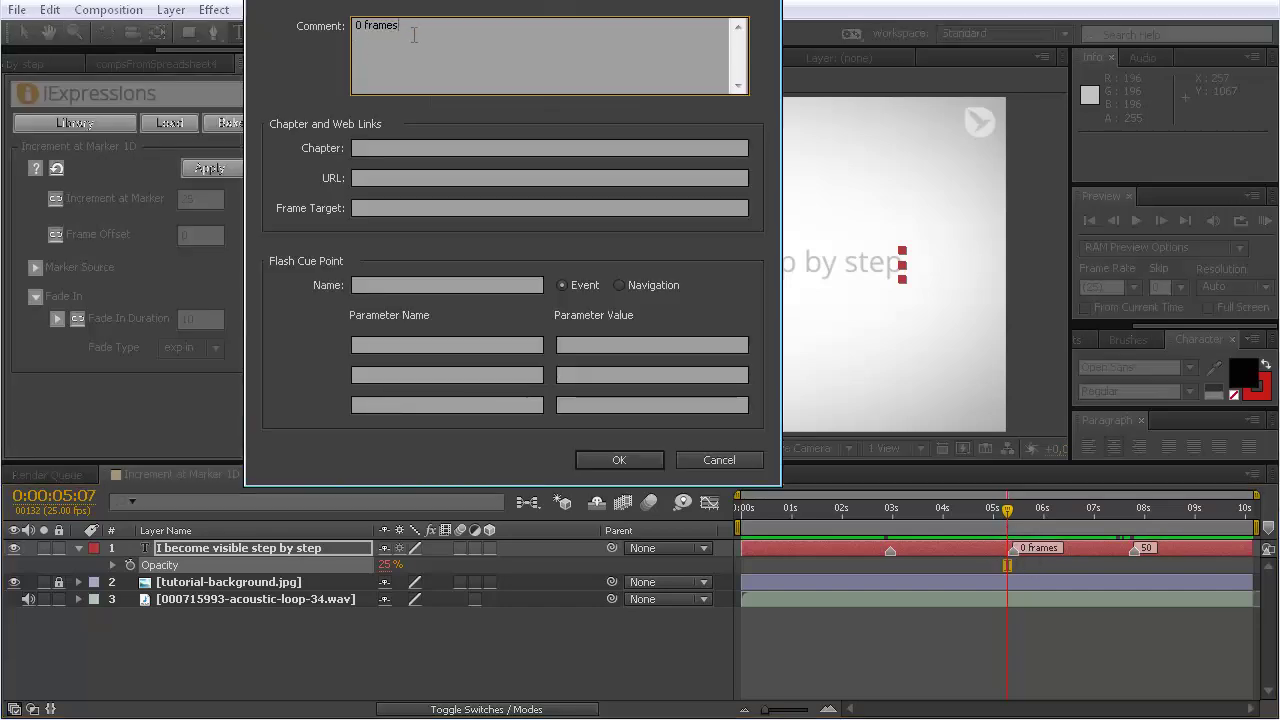
{"action": "type", "text": "3s"}
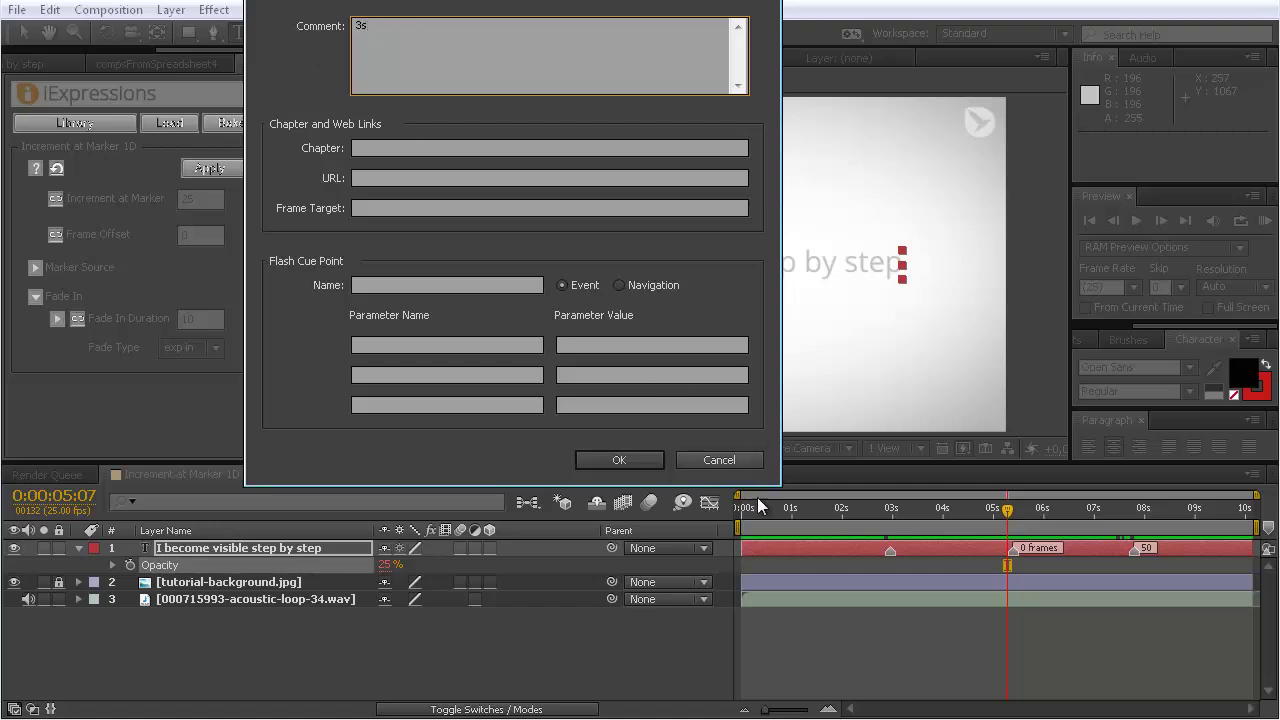
{"action": "left_click", "coordinate": [641, 458]}
{"action": "left_click_drag", "start_coordinate": [1000, 510], "coordinate": [922, 518]}
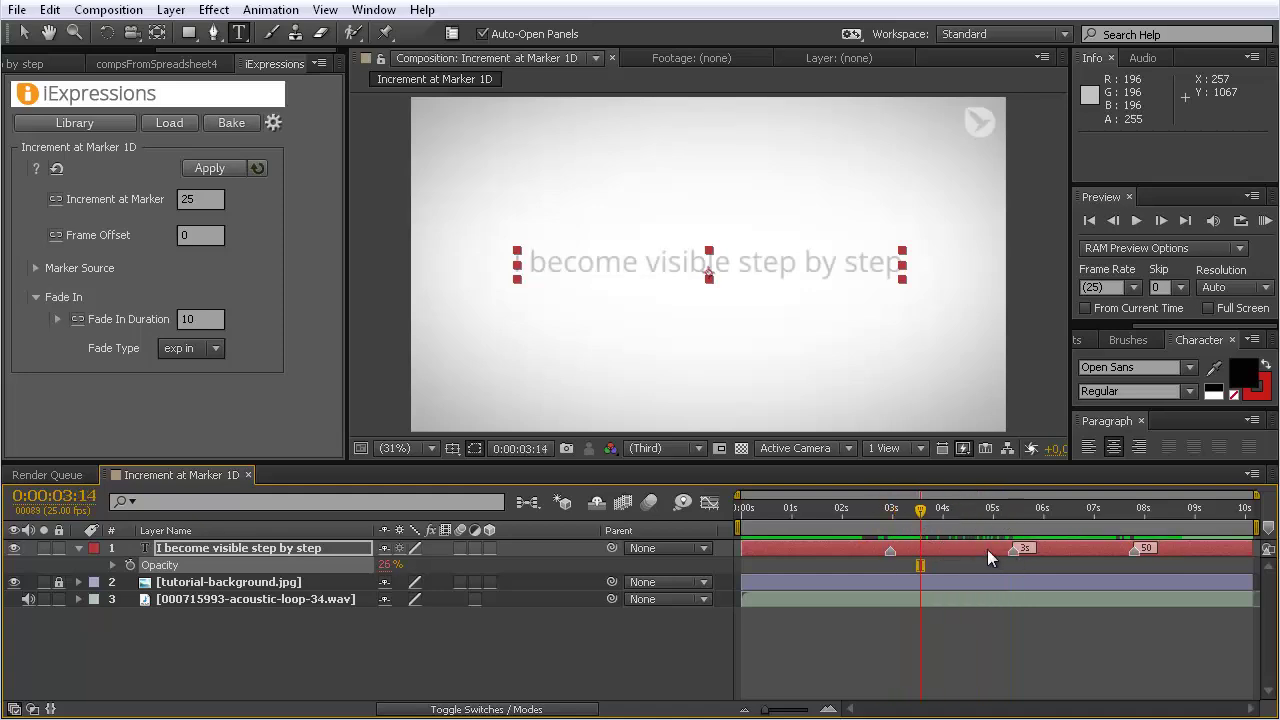
{"action": "left_click_drag", "start_coordinate": [922, 518], "coordinate": [978, 520]}
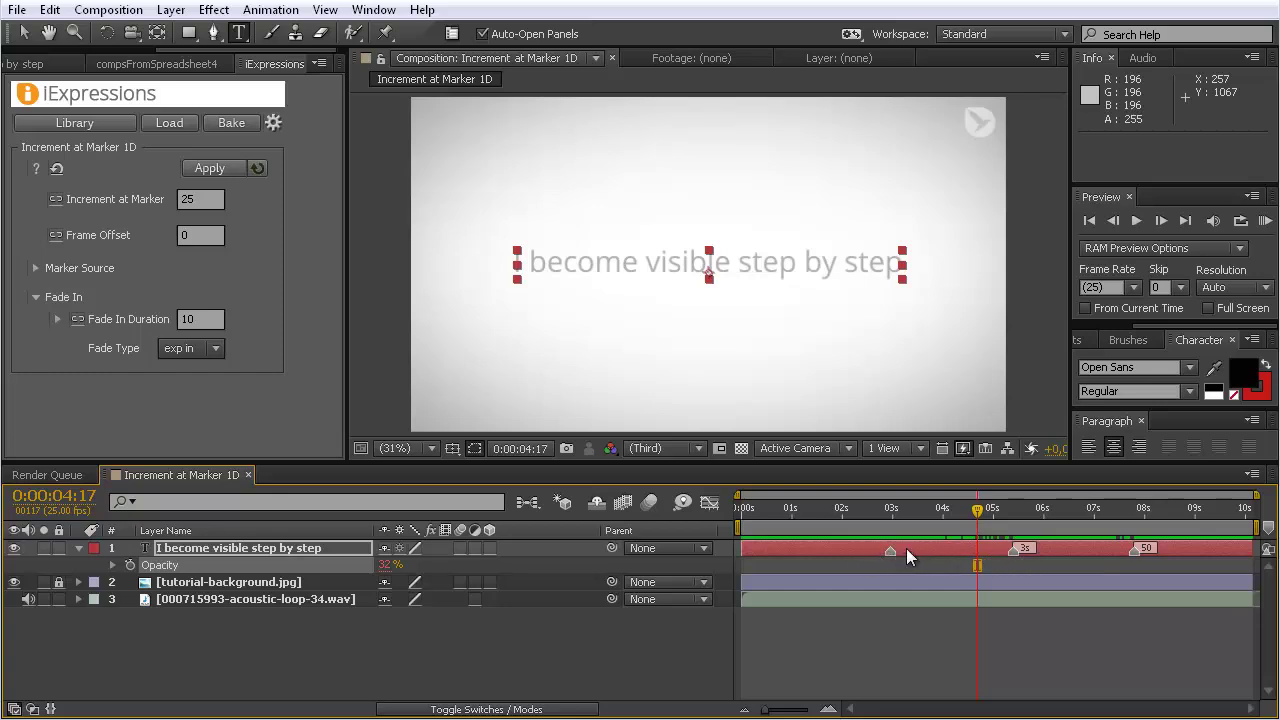
{"action": "left_click_drag", "start_coordinate": [977, 516], "coordinate": [895, 557]}
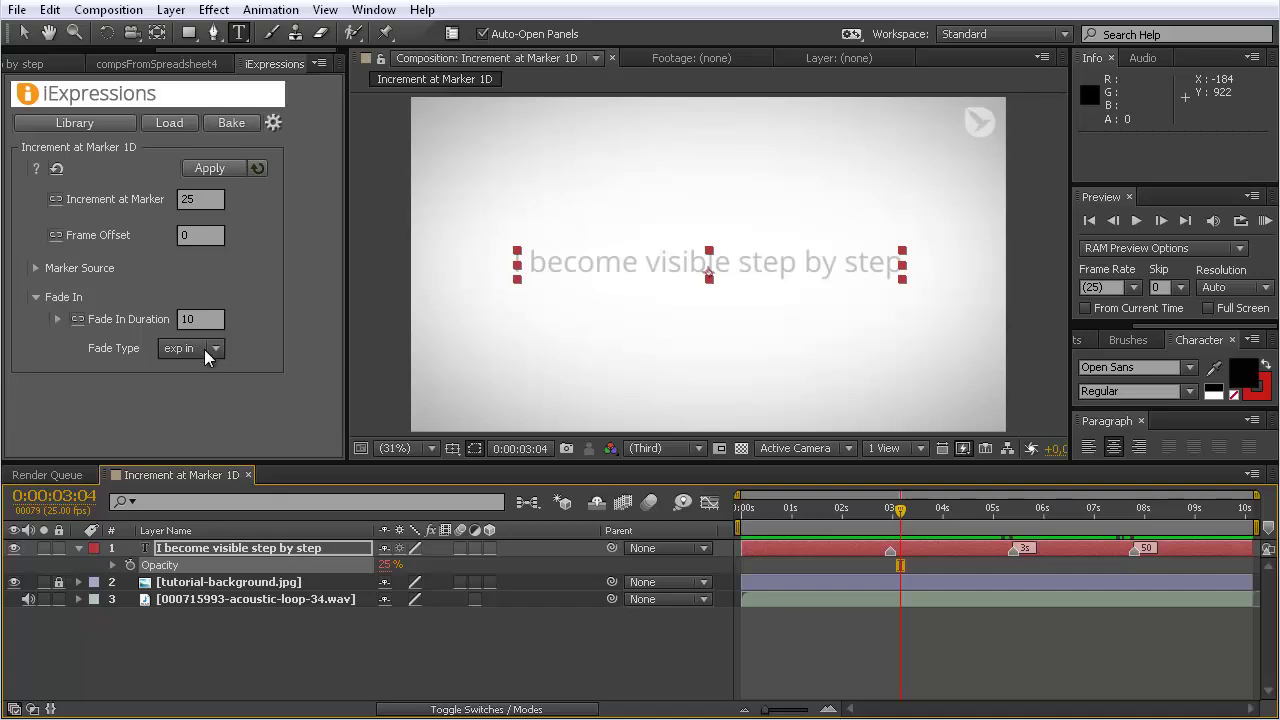
Show the Opacity expression's curve in the Graph Editor and examine it around the second and third markers.
{"action": "left_click", "coordinate": [113, 566]}
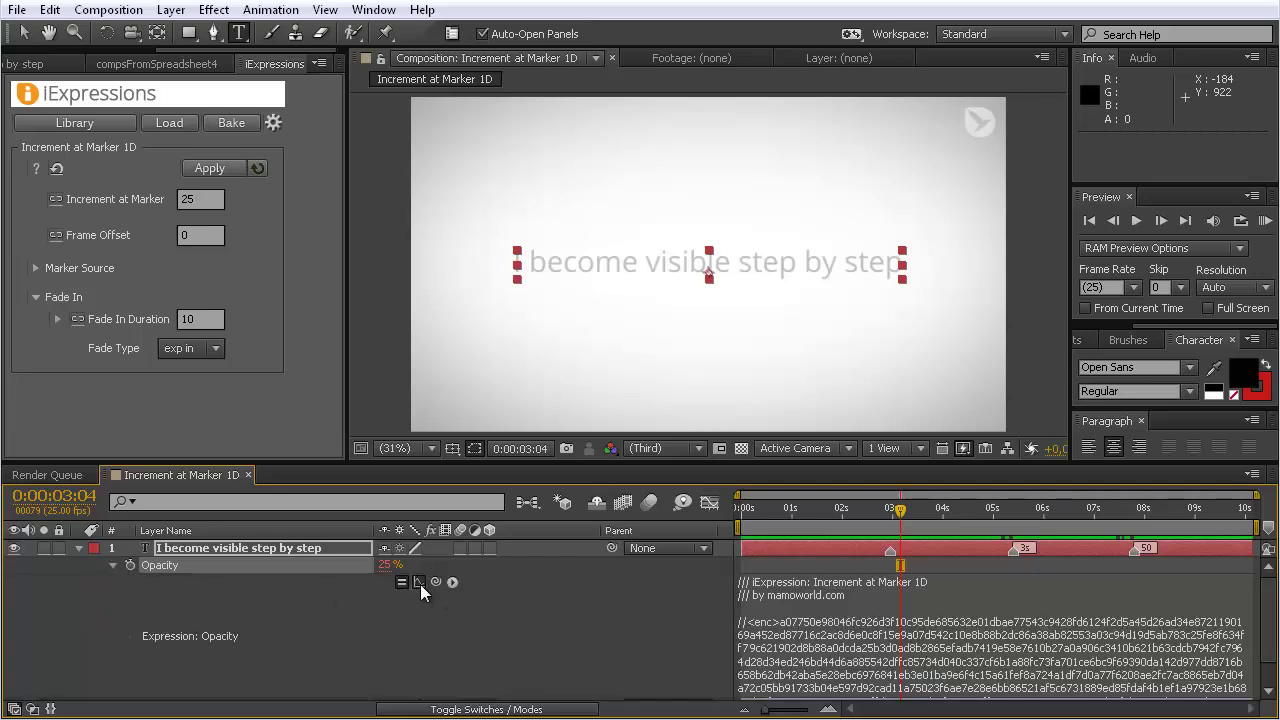
{"action": "left_click", "coordinate": [708, 503]}
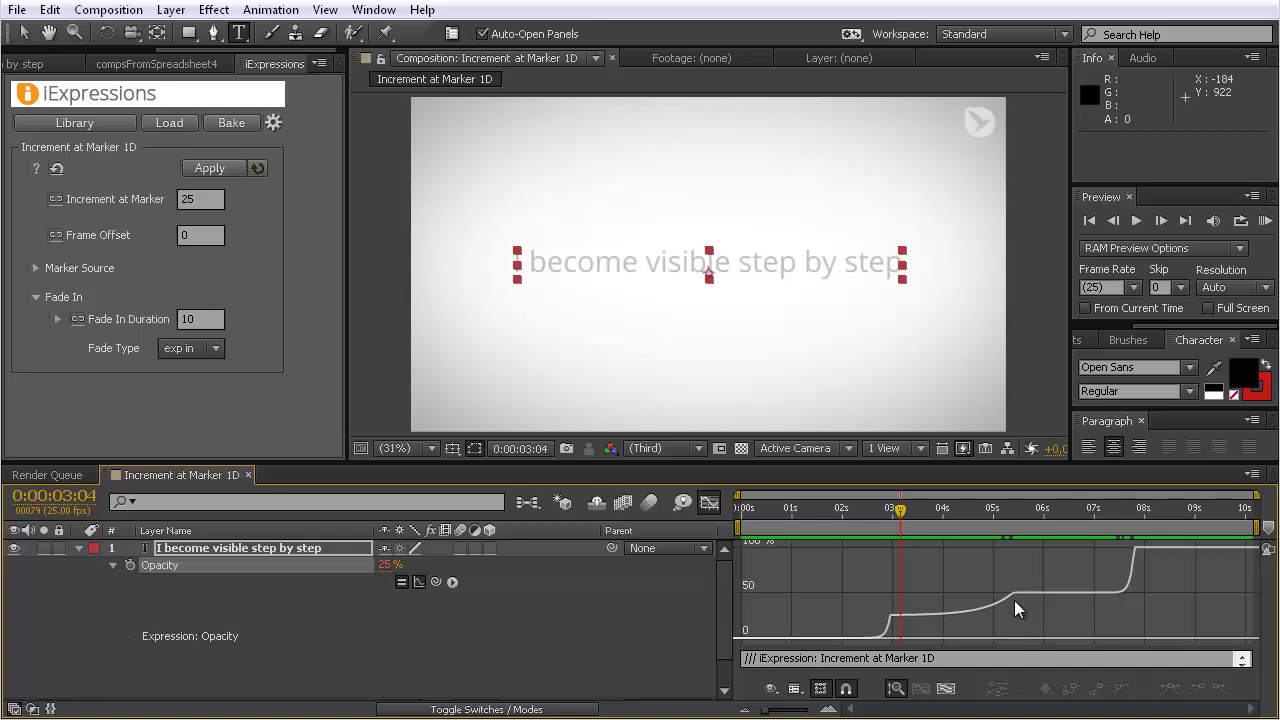
{"action": "left_click_drag", "start_coordinate": [1005, 503], "coordinate": [1015, 507]}
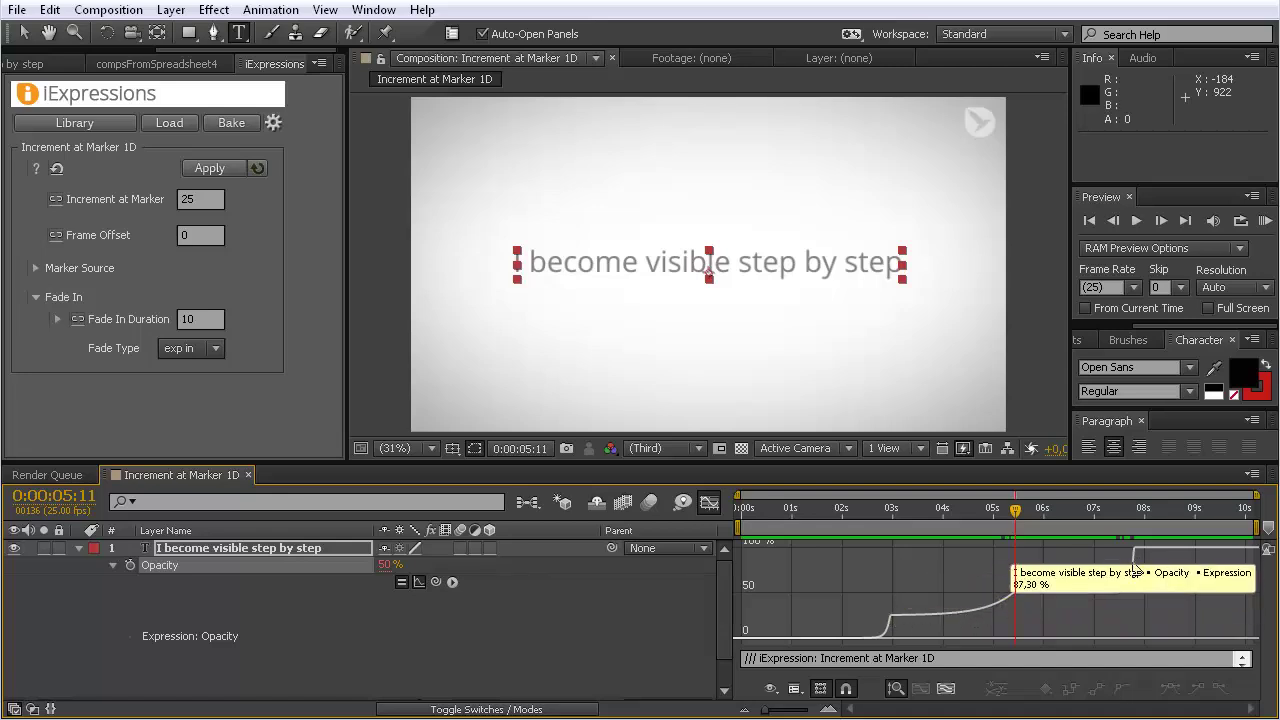
Set the Fade Type to linear, reapply the iExpression to the Opacity and check its curve before leaving the Graph Editor.
{"action": "left_click", "coordinate": [216, 348]}
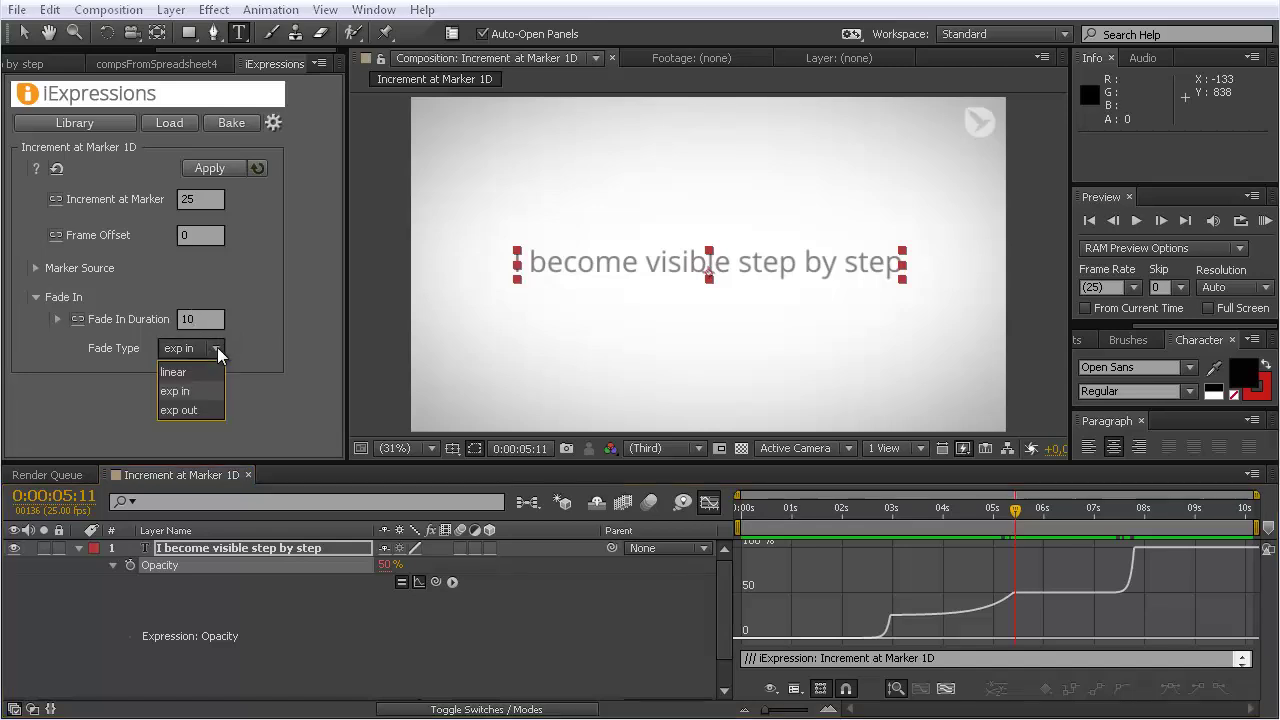
{"action": "left_click", "coordinate": [189, 371]}
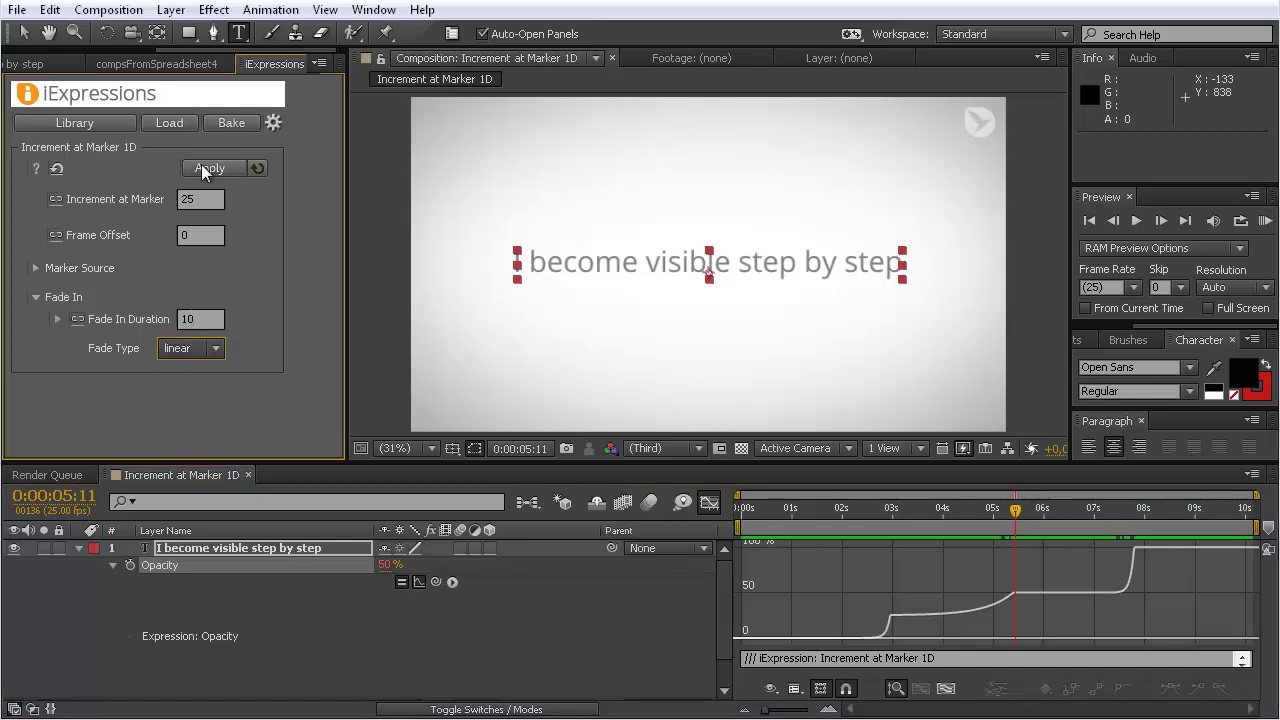
{"action": "left_click", "coordinate": [160, 566]}
{"action": "left_click", "coordinate": [210, 170]}
{"action": "mouse_move", "coordinate": [1147, 617]}
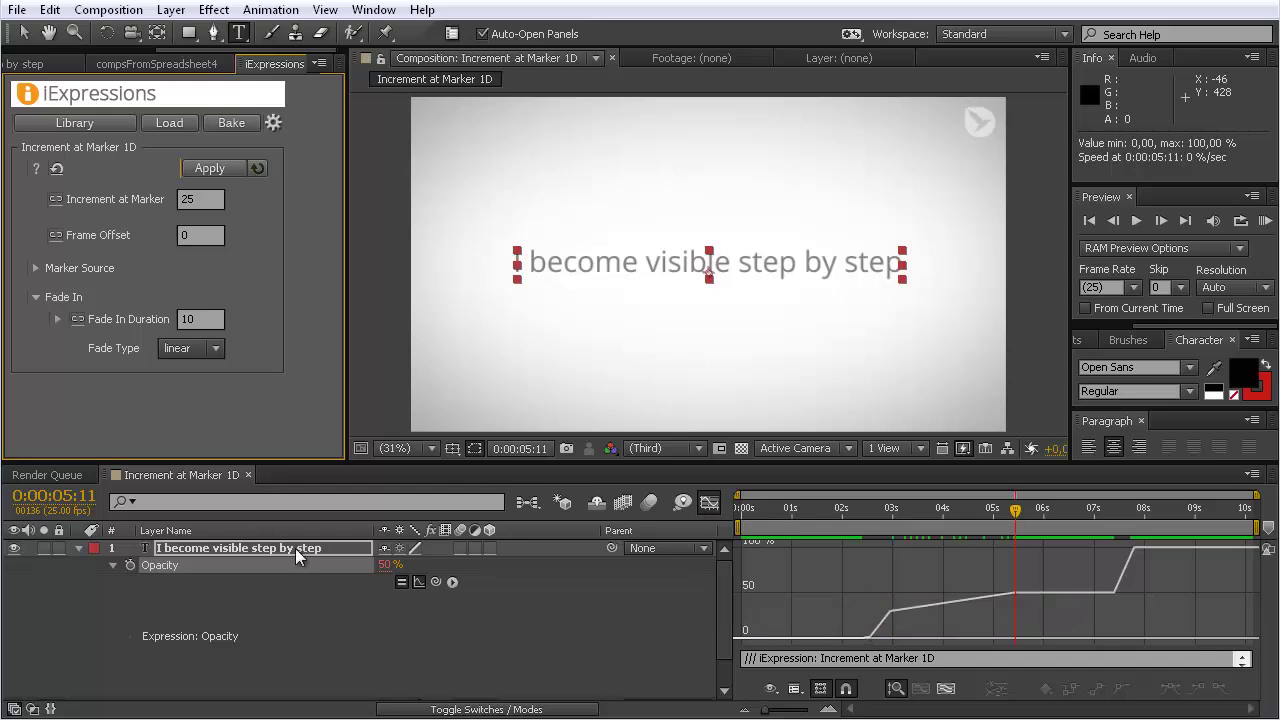
{"action": "left_click", "coordinate": [709, 503]}
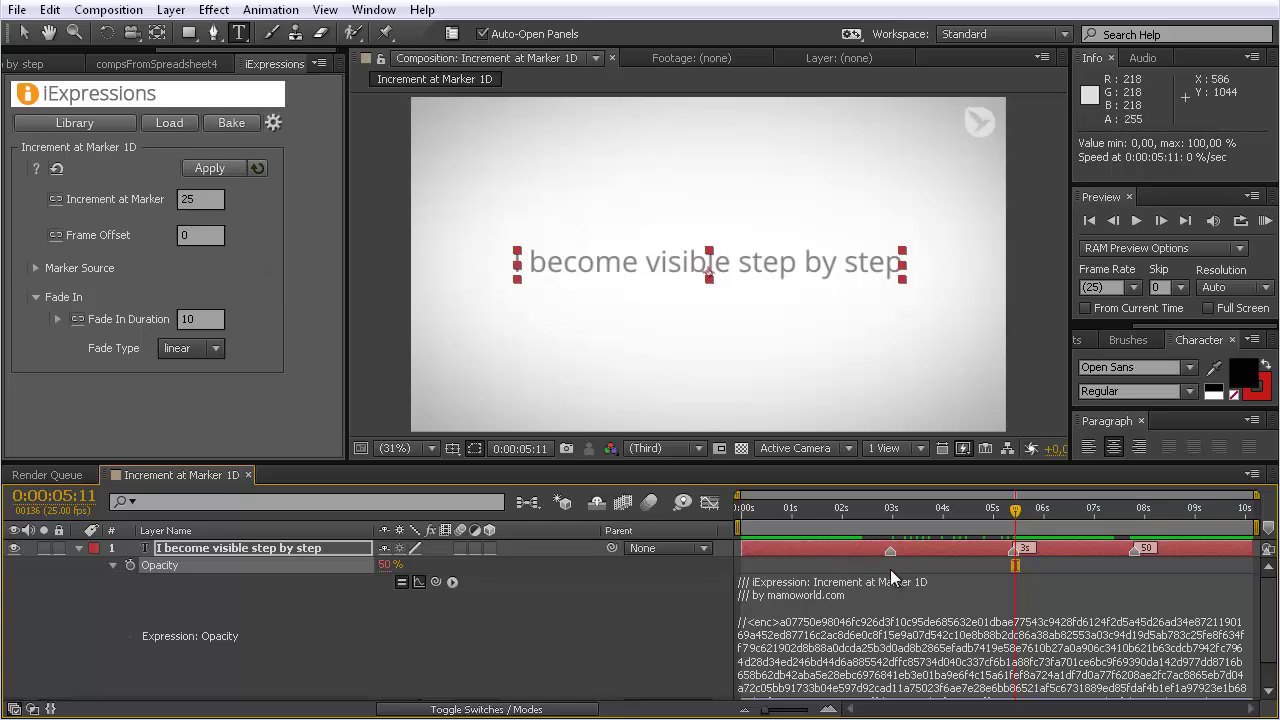
Examine the comment of the text layer's second marker.
{"action": "left_click", "coordinate": [1016, 564]}
{"action": "left_click", "coordinate": [1013, 565]}
{"action": "double_click", "coordinate": [1012, 552]}
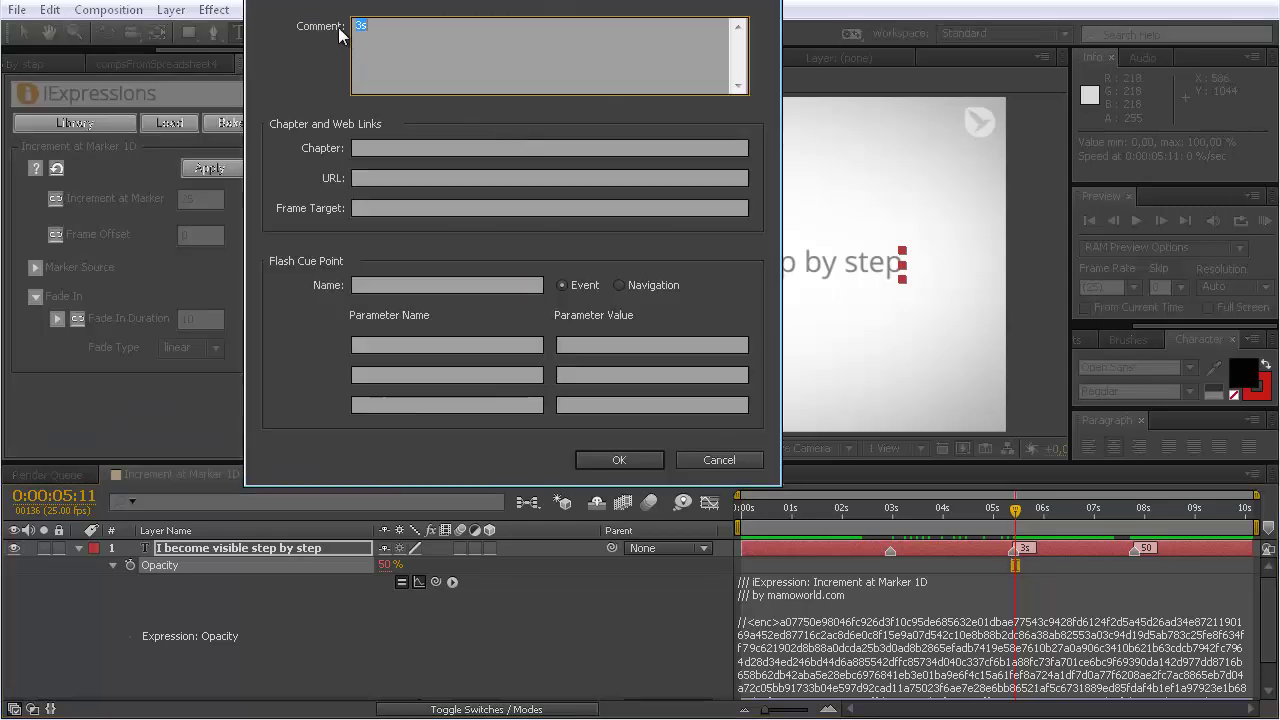
{"action": "left_click", "coordinate": [700, 461]}
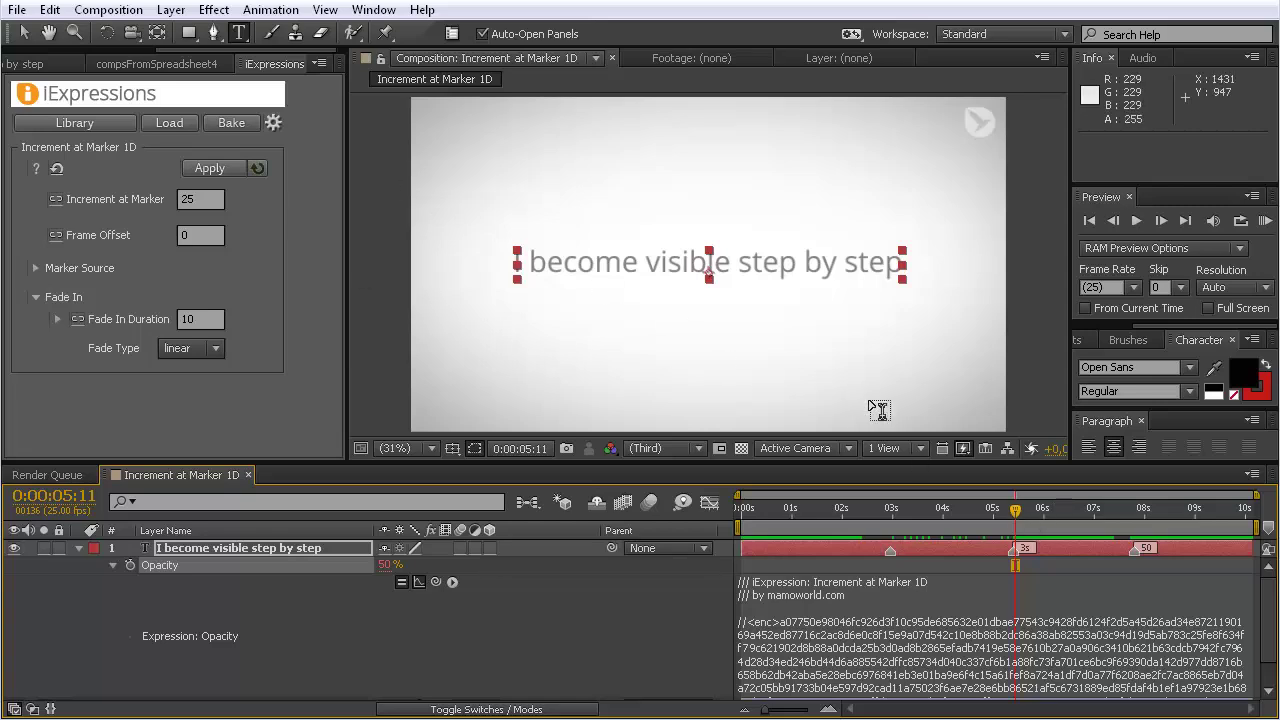
{"action": "double_click", "coordinate": [1135, 553]}
{"action": "left_click", "coordinate": [388, 26]}
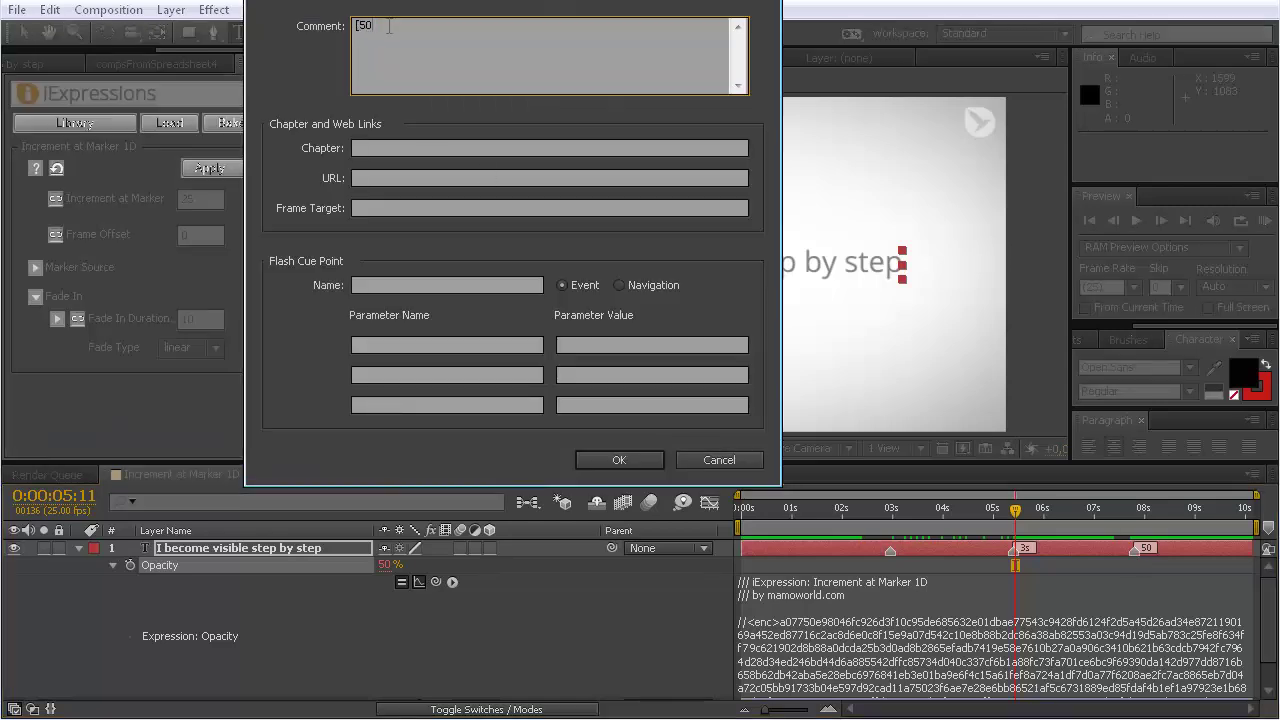
{"action": "type", "text": ",20"}
{"action": "left_click", "coordinate": [716, 458]}
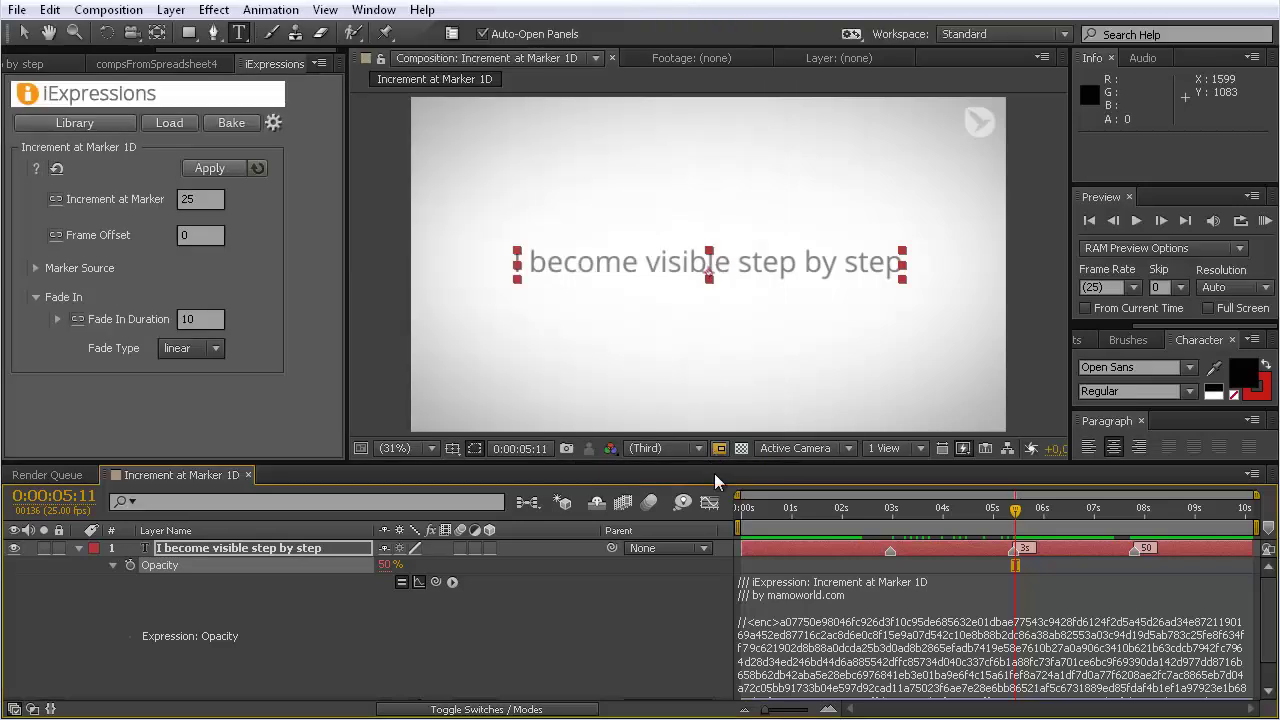
{"action": "right_click", "coordinate": [891, 553]}
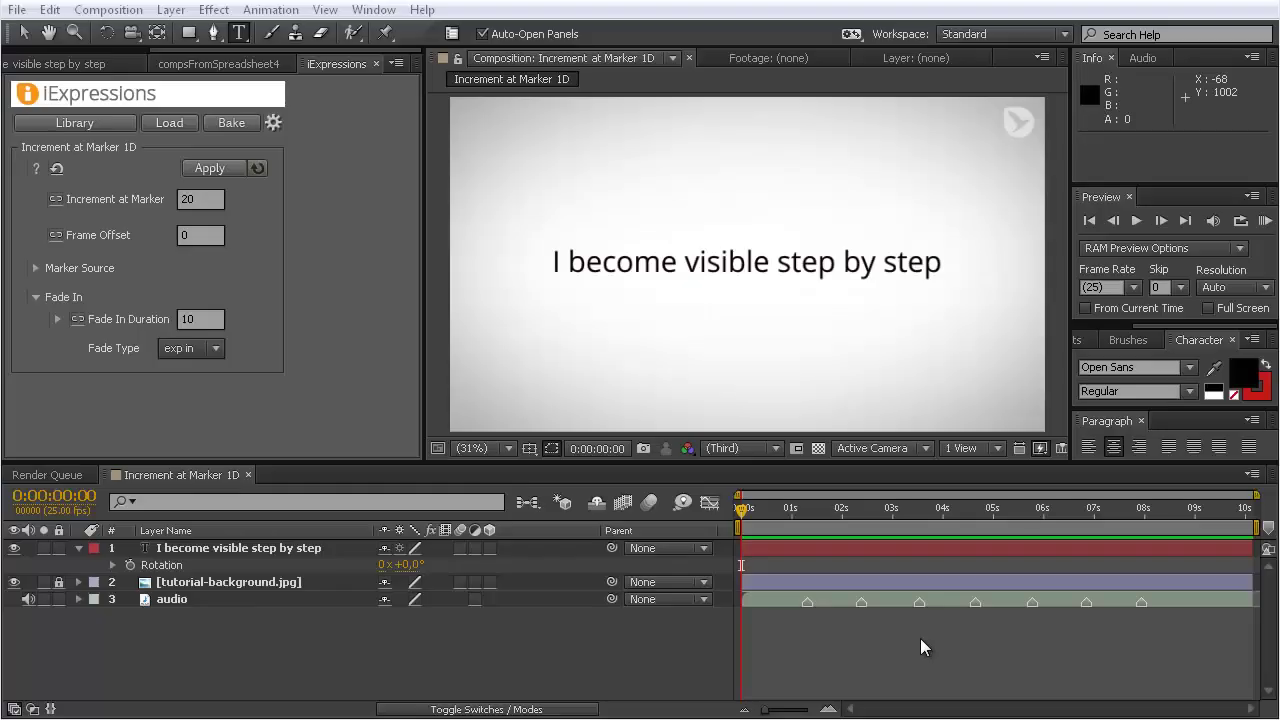
Select the audio layer, look over the Beat Assistant and close it.
{"action": "left_click", "coordinate": [188, 598]}
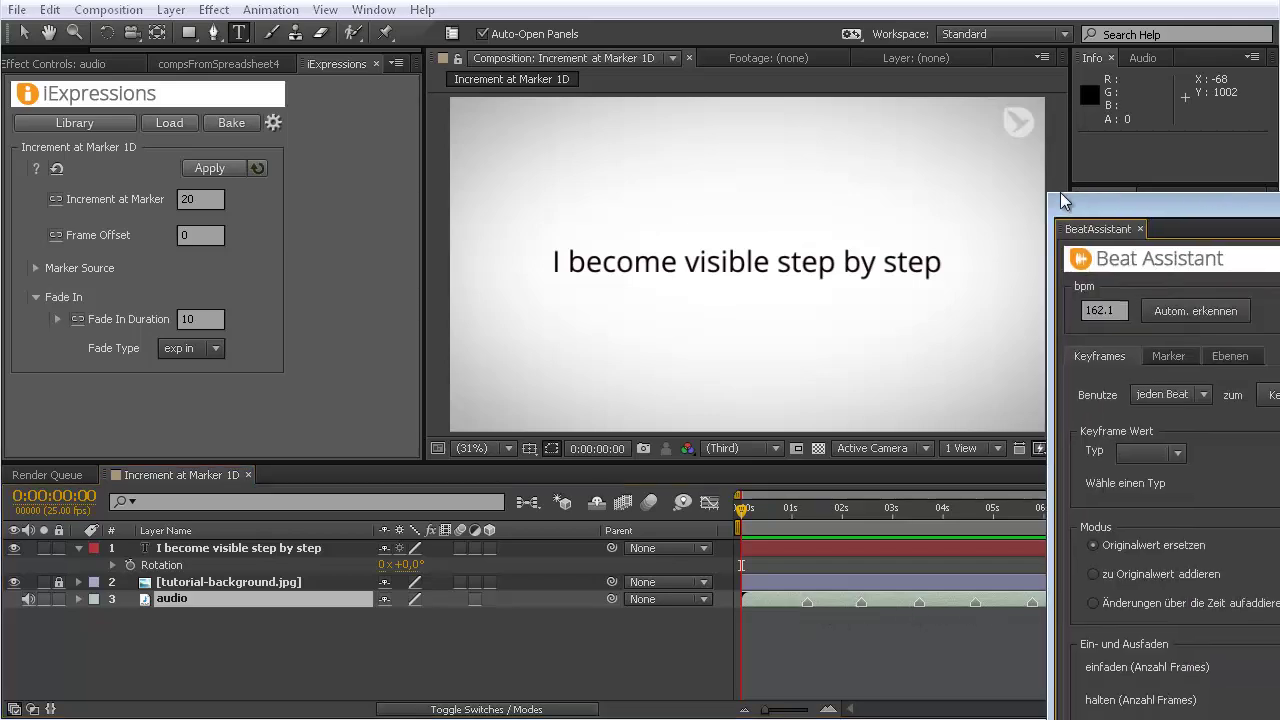
{"action": "left_click_drag", "start_coordinate": [1060, 192], "coordinate": [830, 210]}
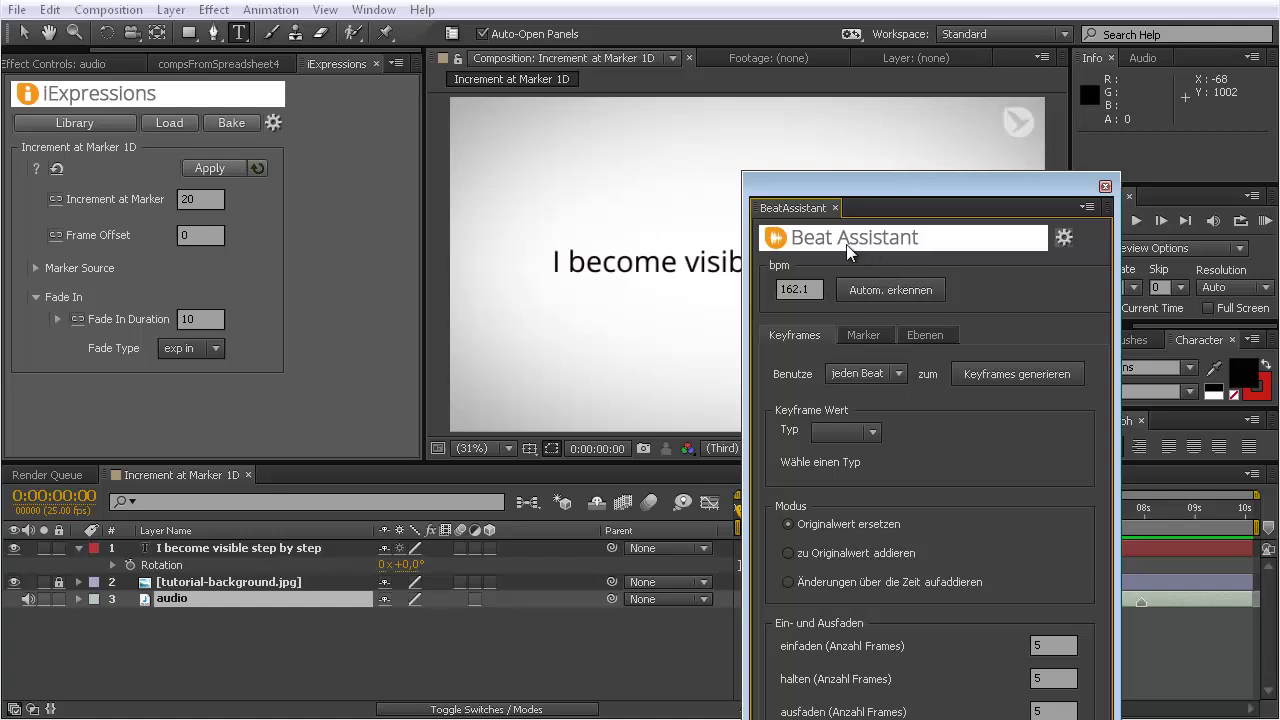
{"action": "left_click", "coordinate": [1105, 186]}
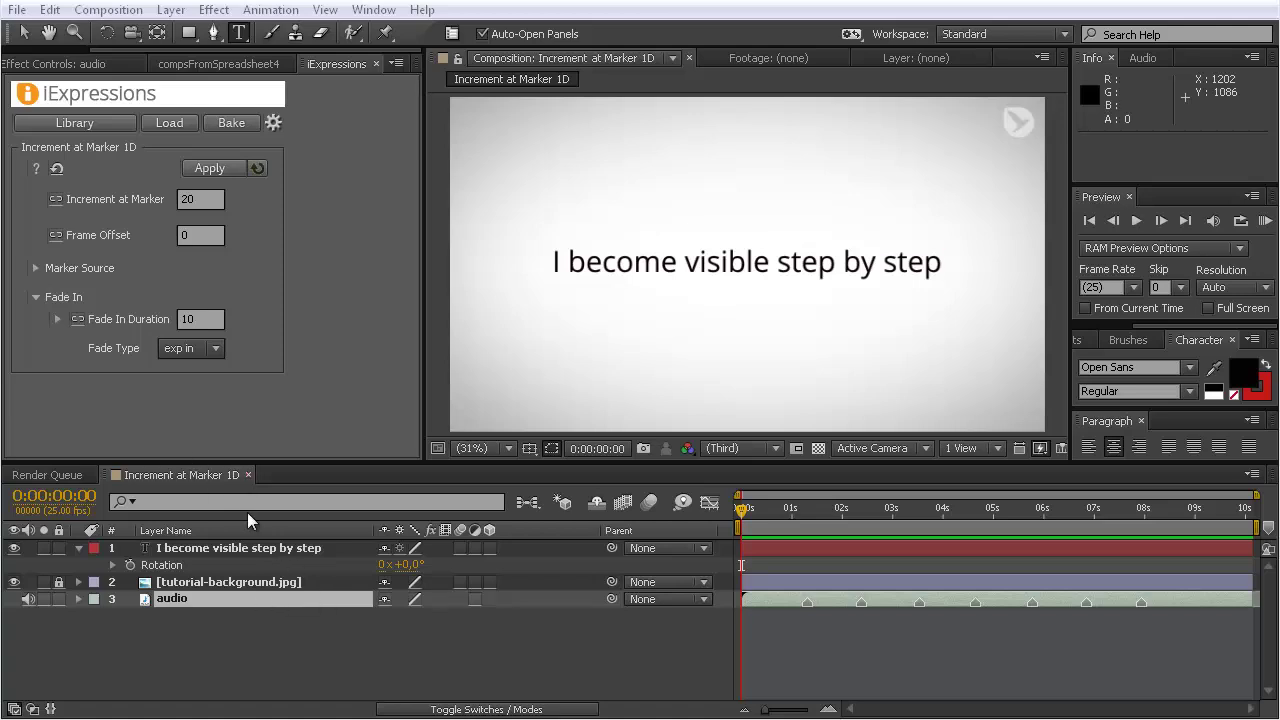
Set the iExpression's marker source to other layer, with audio as the layer name, for the text layer's Rotation.
{"action": "left_click", "coordinate": [195, 548]}
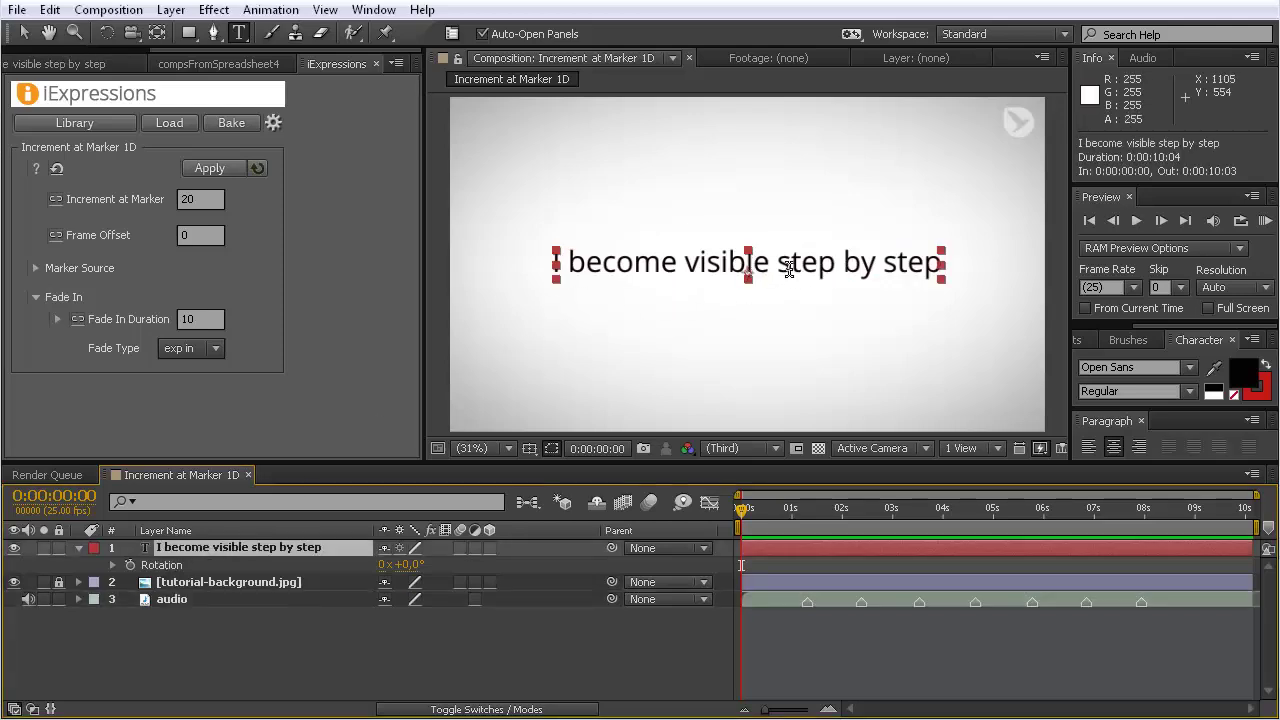
{"action": "left_click", "coordinate": [161, 566]}
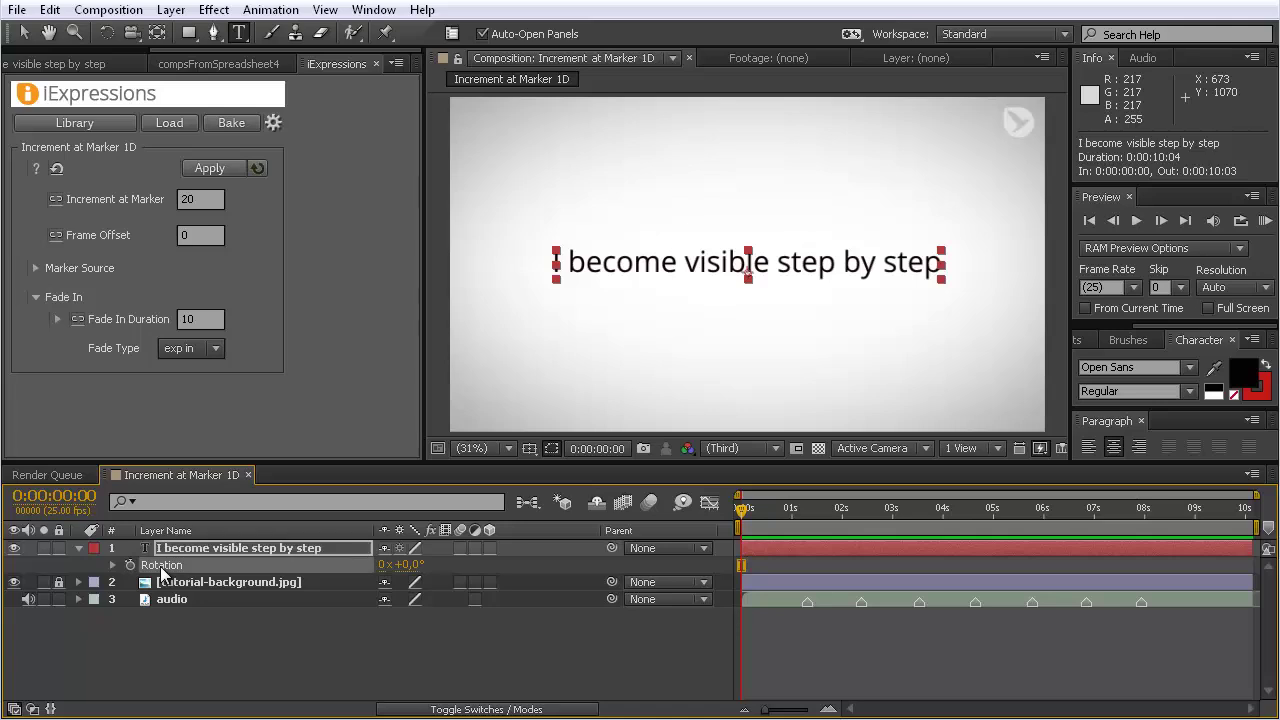
{"action": "left_click", "coordinate": [199, 198]}
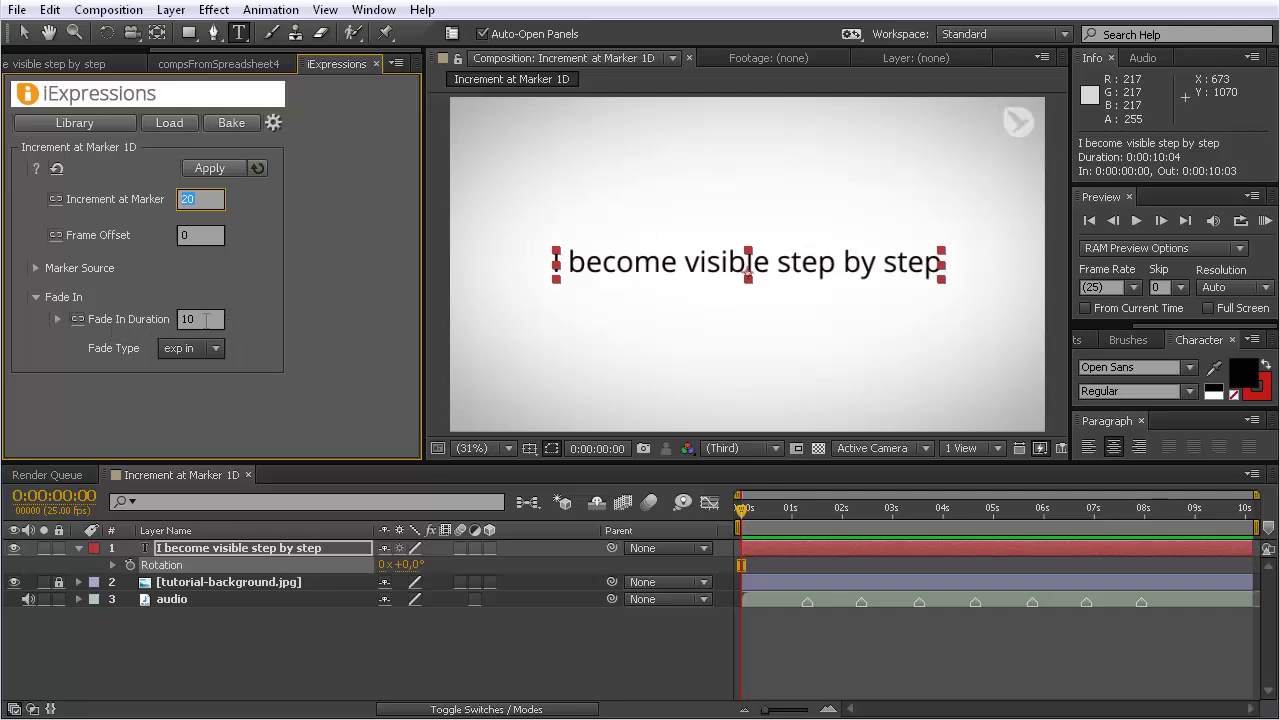
{"action": "left_click", "coordinate": [35, 268]}
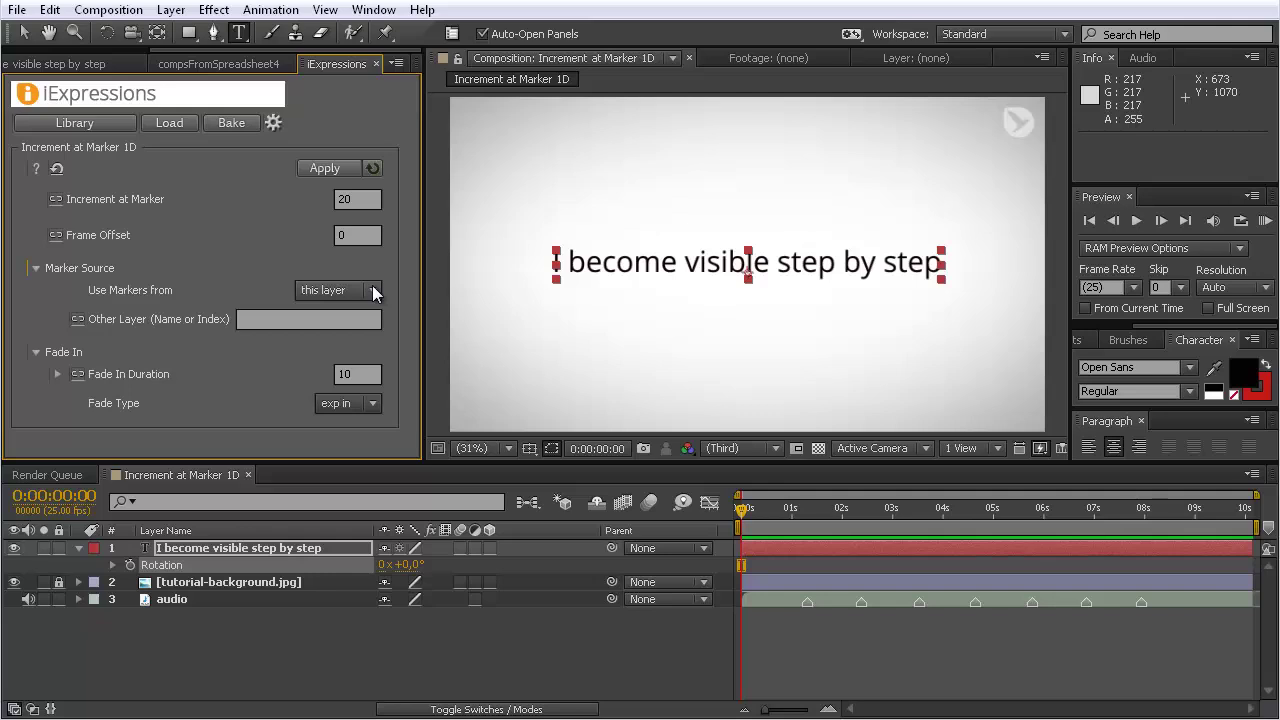
{"action": "left_click", "coordinate": [372, 290]}
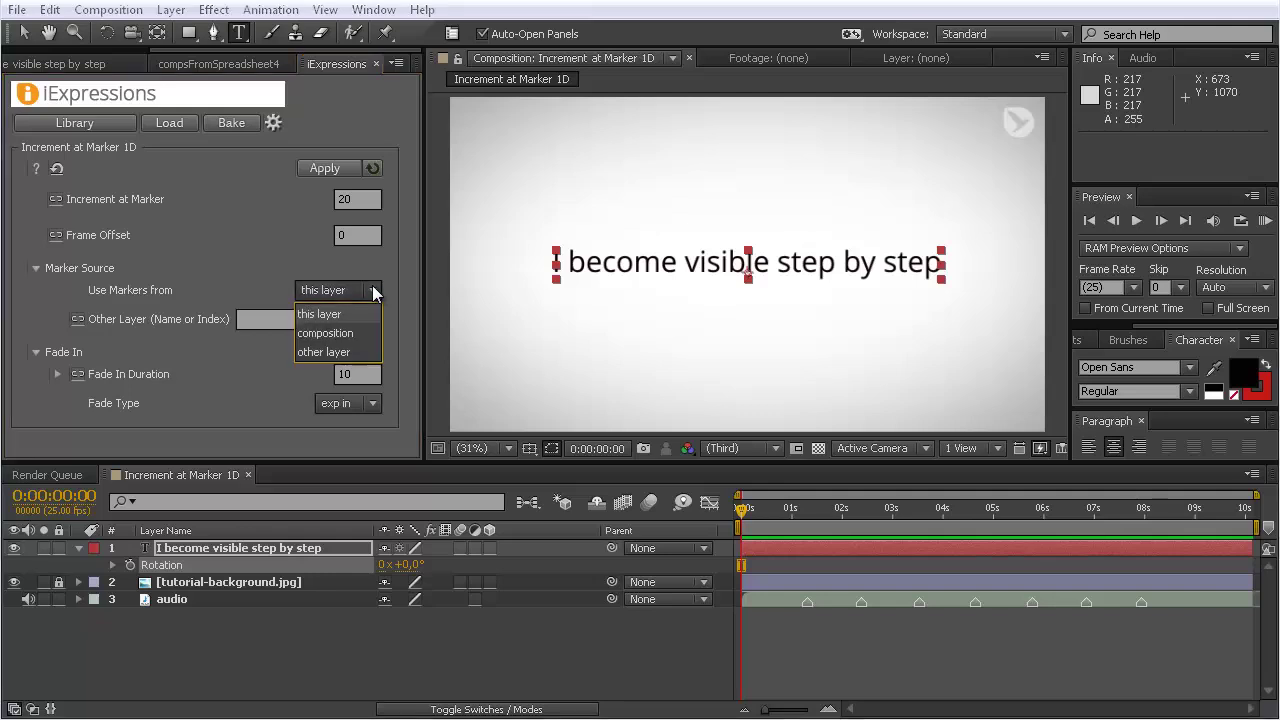
{"action": "left_click", "coordinate": [337, 352]}
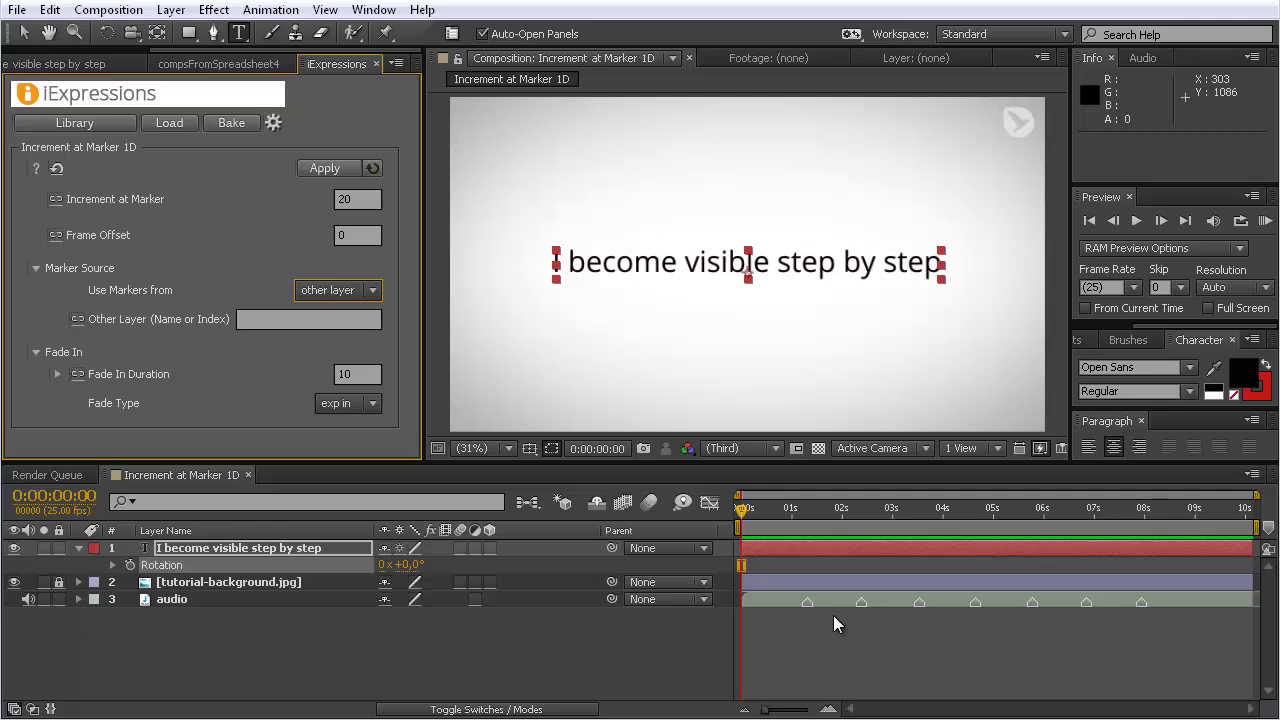
{"action": "left_click", "coordinate": [278, 321]}
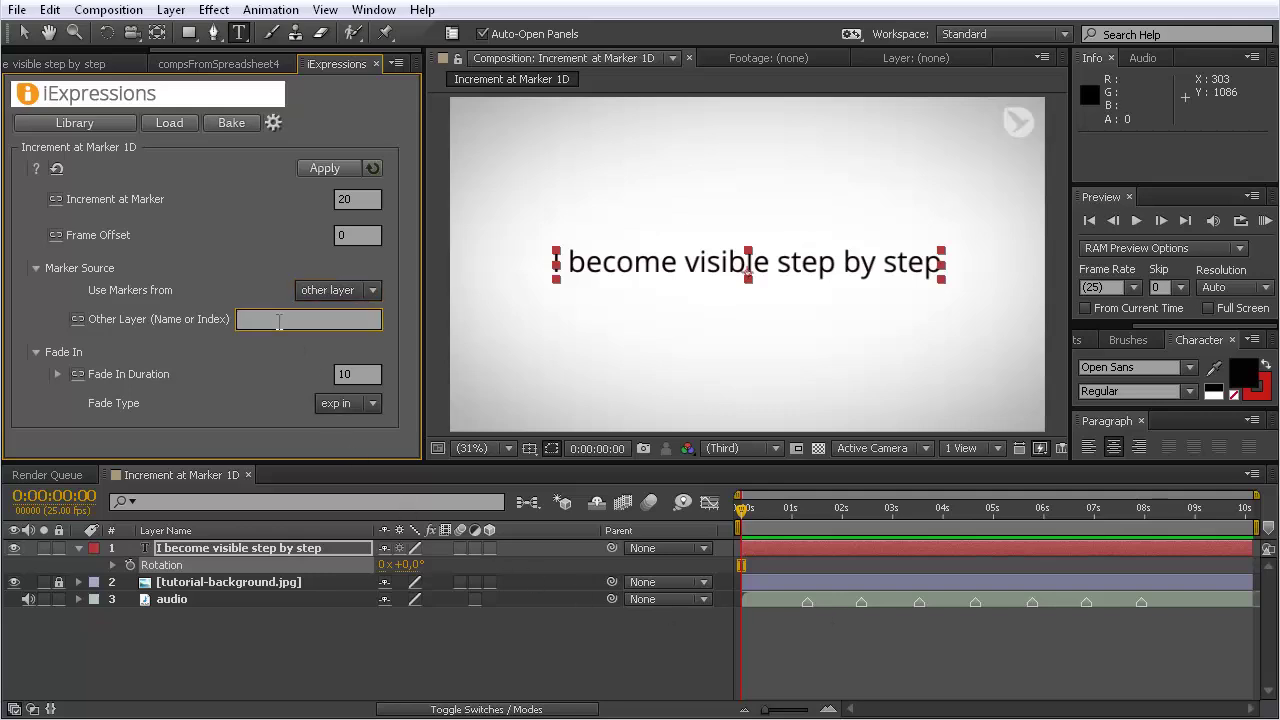
{"action": "type", "text": "audio"}
Apply the iExpression to the text layer's Rotation, preview the animation and check the rotation up to the third audio marker.
{"action": "left_click", "coordinate": [170, 558]}
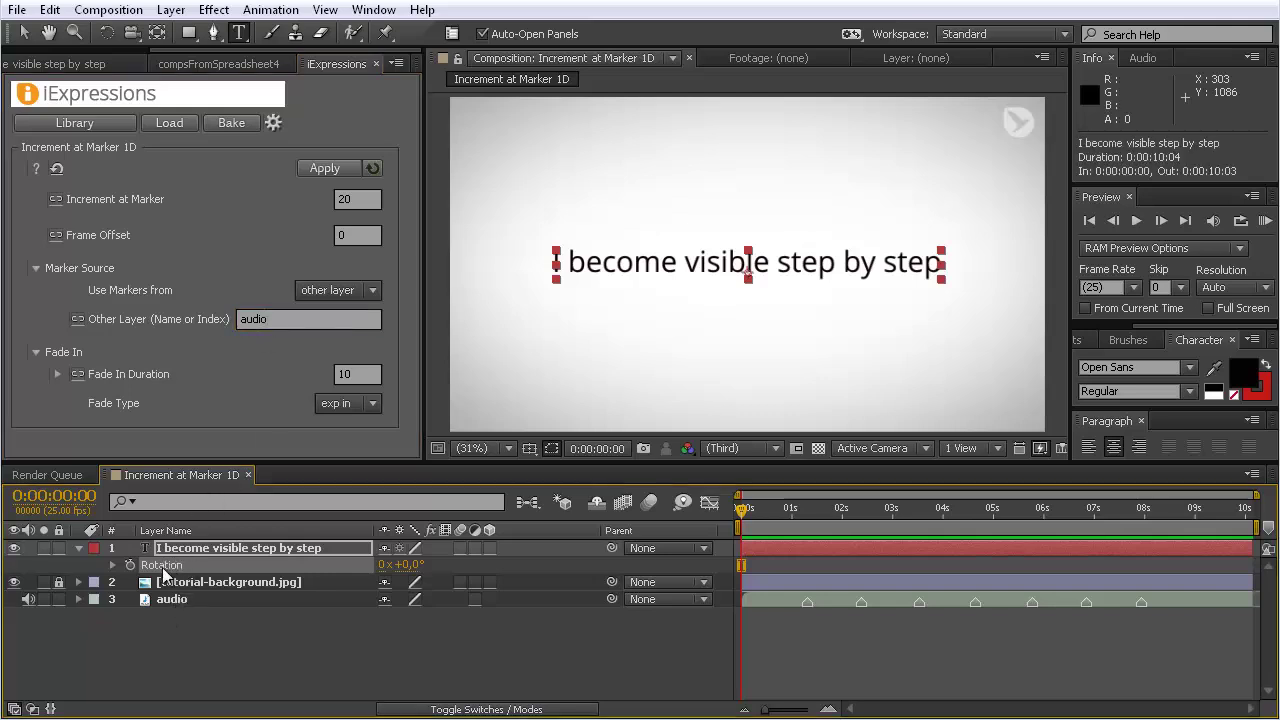
{"action": "left_click", "coordinate": [327, 167]}
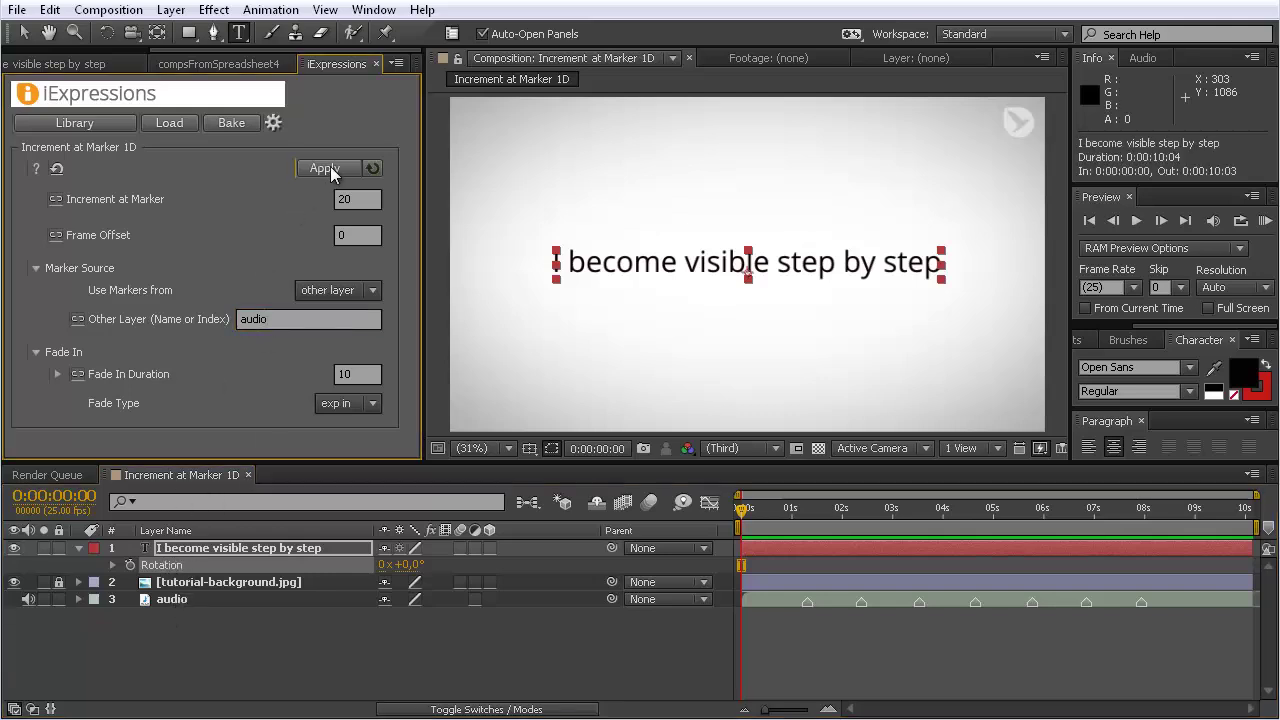
{"action": "left_click", "coordinate": [1264, 222]}
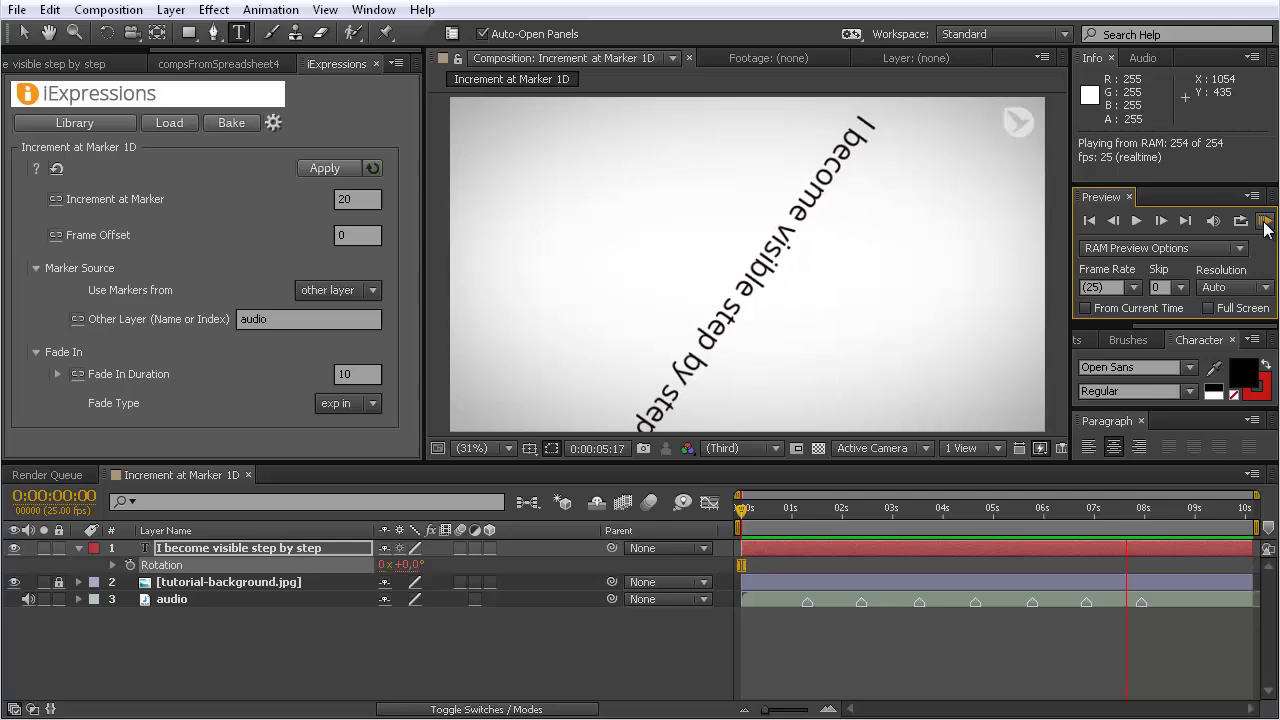
{"action": "left_click", "coordinate": [1265, 222]}
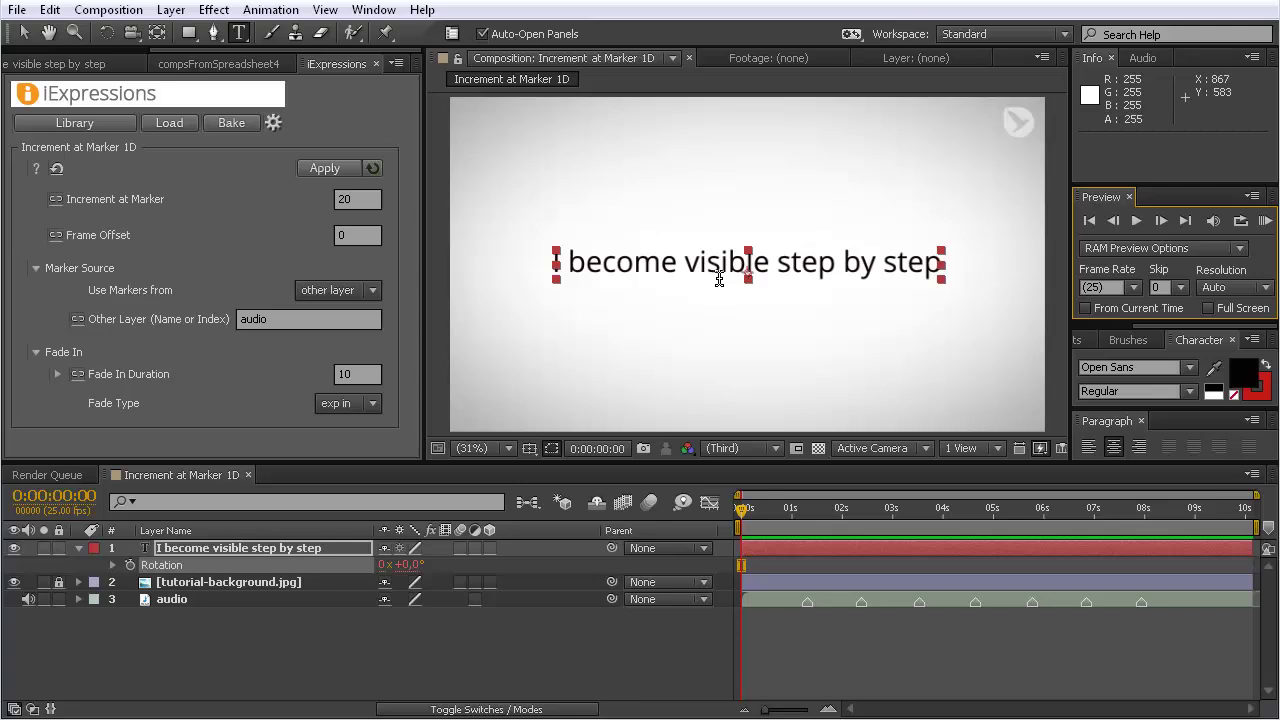
{"action": "left_click_drag", "start_coordinate": [744, 509], "coordinate": [920, 515]}
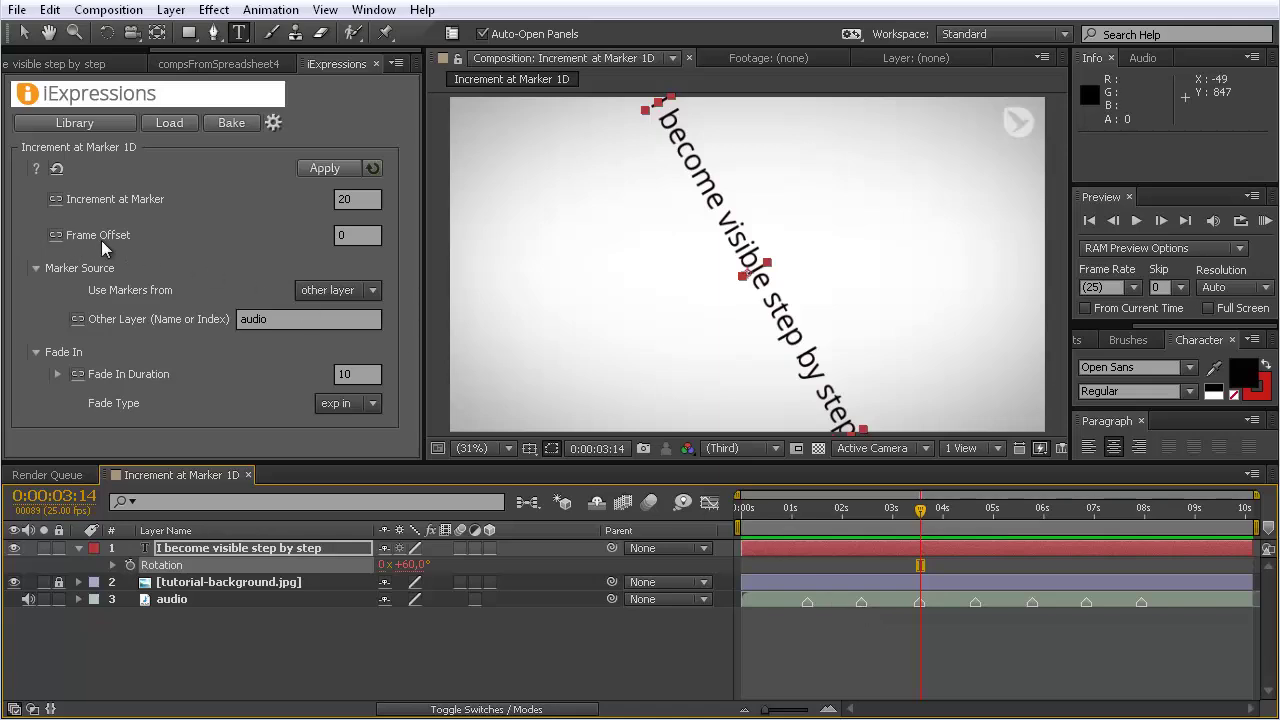
Set the iExpression's Frame Offset to -3 and apply it to the text layer's Rotation.
{"action": "left_click", "coordinate": [350, 235]}
{"action": "type", "text": "-3"}
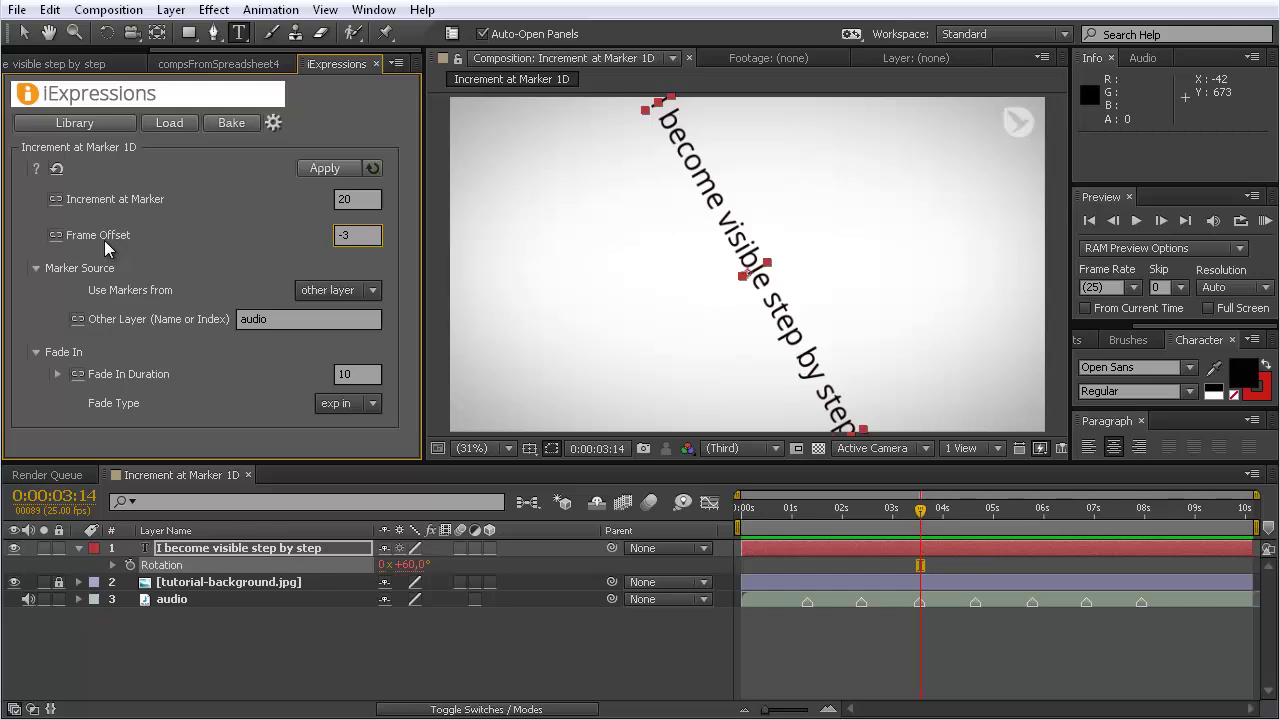
{"action": "left_click", "coordinate": [165, 566]}
{"action": "left_click", "coordinate": [324, 167]}
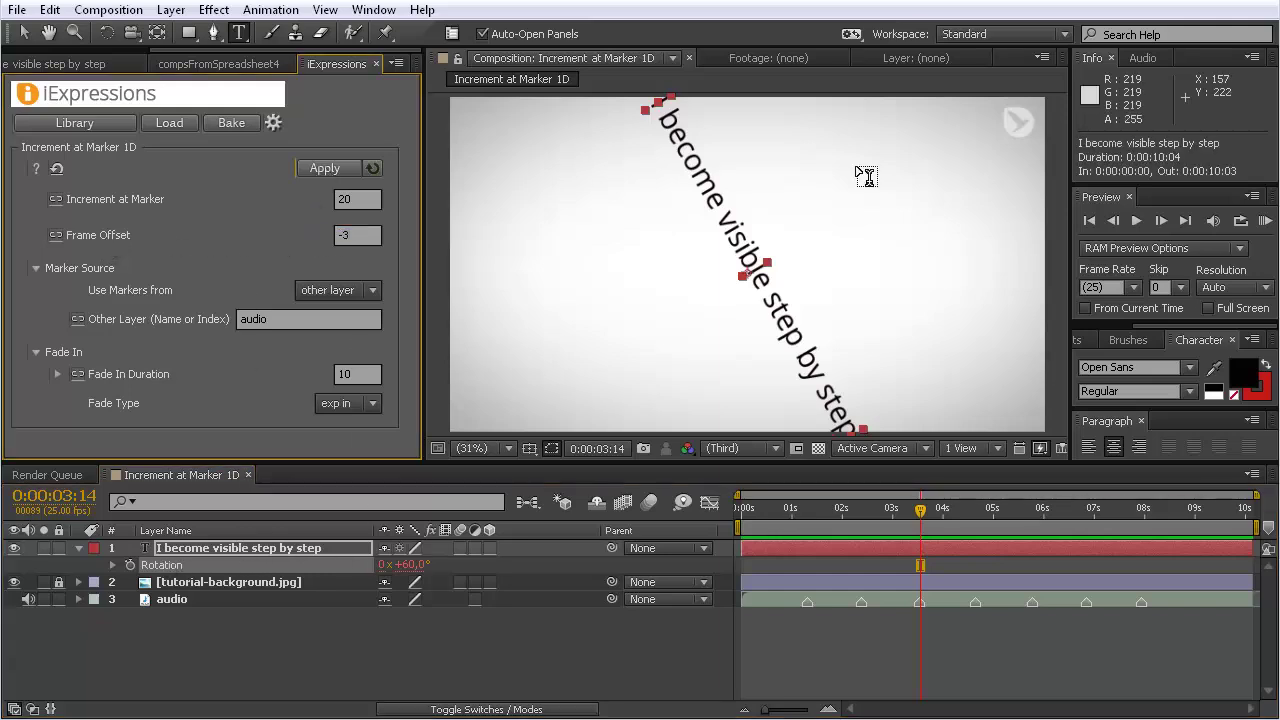
Run a RAM preview of the rotation animation, stop it and move the current time to 0:00:01:16.
{"action": "left_click", "coordinate": [1266, 222]}
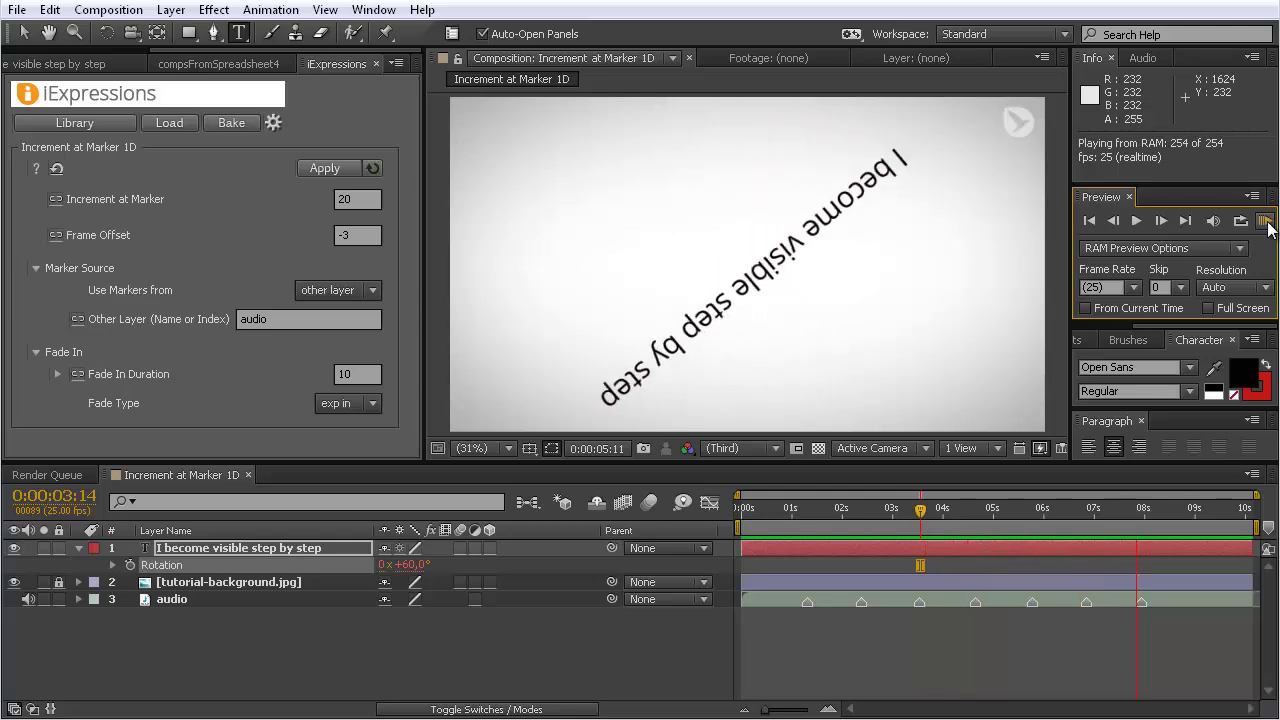
{"action": "left_click", "coordinate": [1265, 221]}
{"action": "left_click_drag", "start_coordinate": [928, 511], "coordinate": [825, 515]}
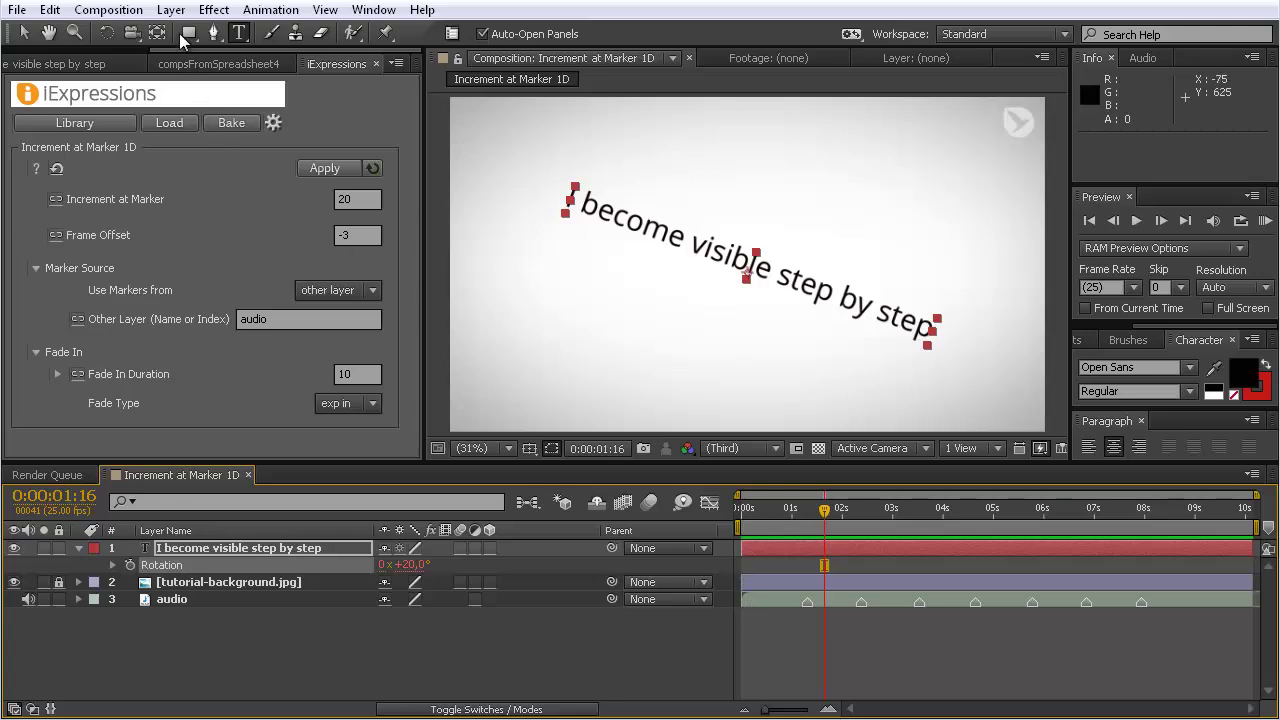
Load the Increment at Marker 2D iExpression from the library's Movement Modifier > Marker group.
{"action": "left_click", "coordinate": [96, 117]}
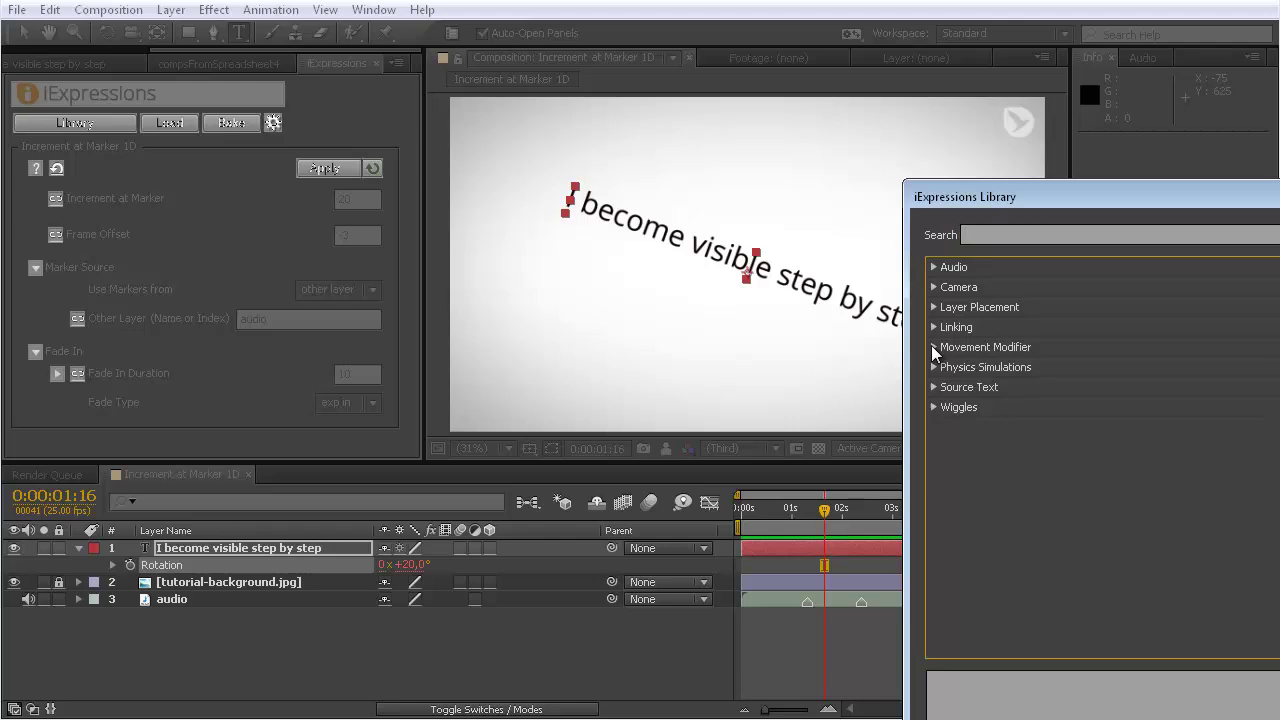
{"action": "left_click", "coordinate": [932, 346]}
{"action": "left_click", "coordinate": [942, 366]}
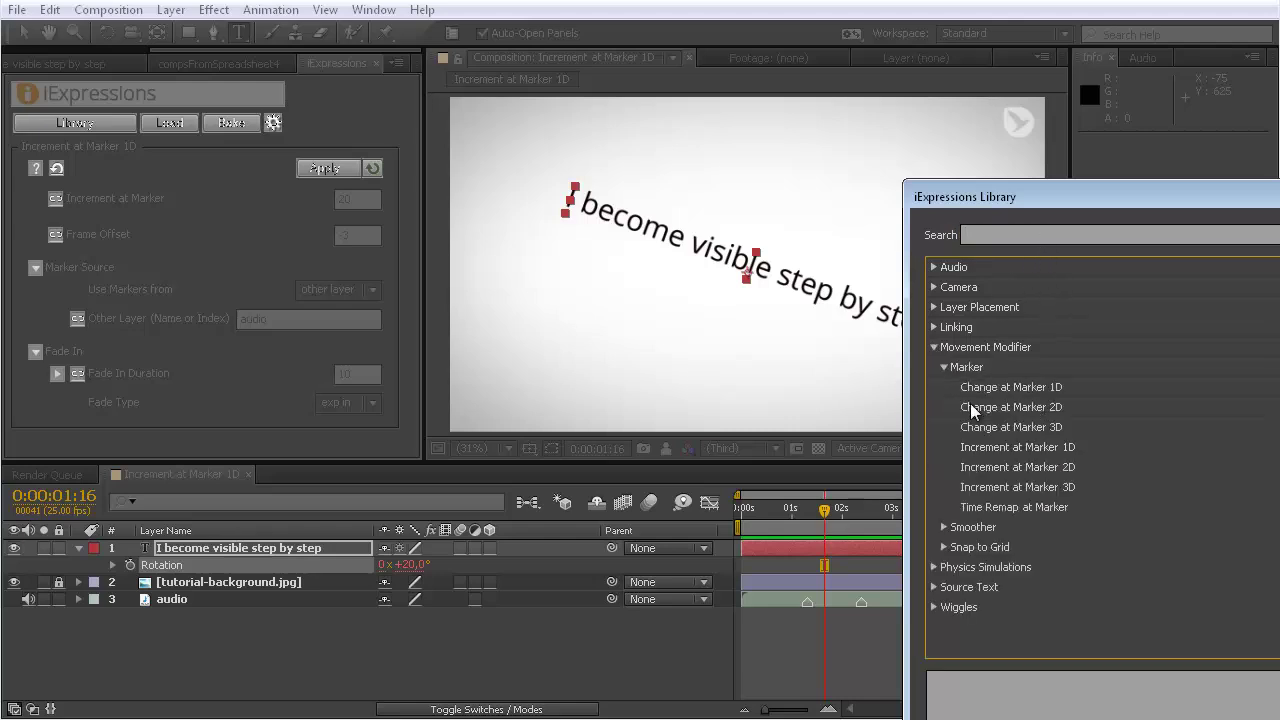
{"action": "left_click", "coordinate": [988, 467]}
{"action": "left_click_drag", "start_coordinate": [1022, 212], "coordinate": [726, 54]}
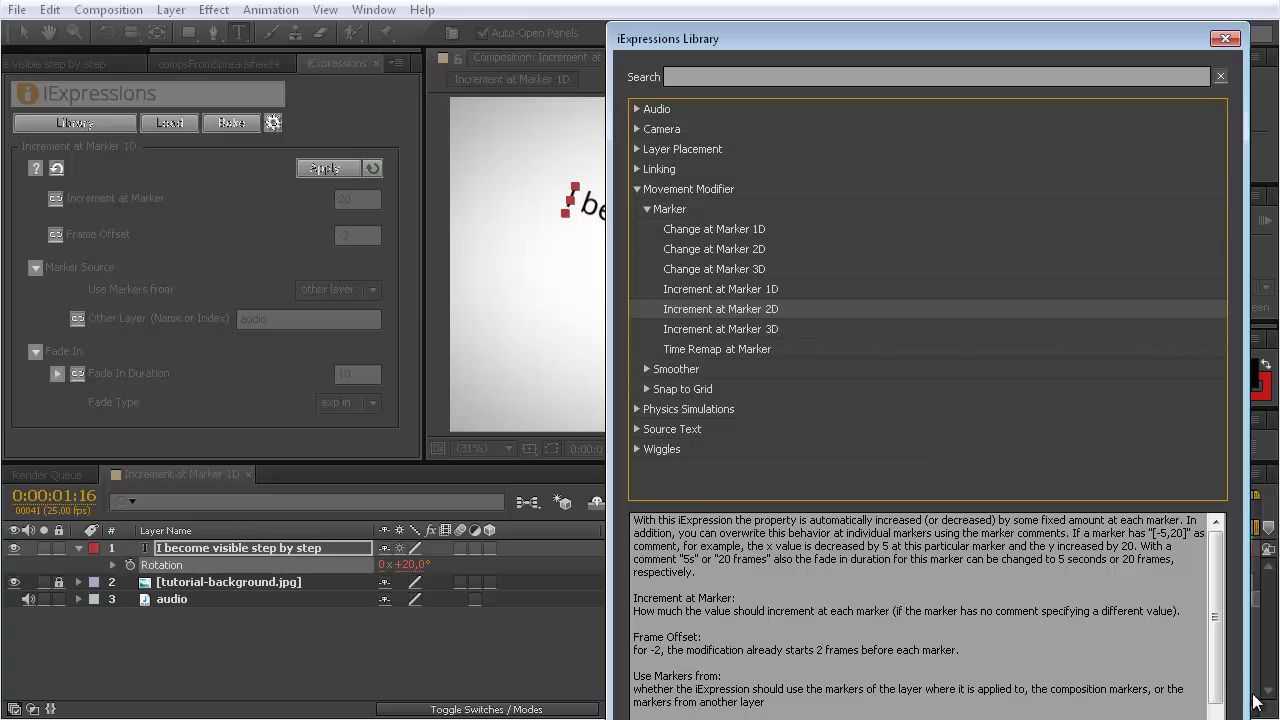
{"action": "mouse_move", "coordinate": [893, 40]}
{"action": "left_mouse_down"}
{"action": "mouse_move", "coordinate": [887, 175]}
{"action": "mouse_move", "coordinate": [883, 58]}
{"action": "left_mouse_up"}
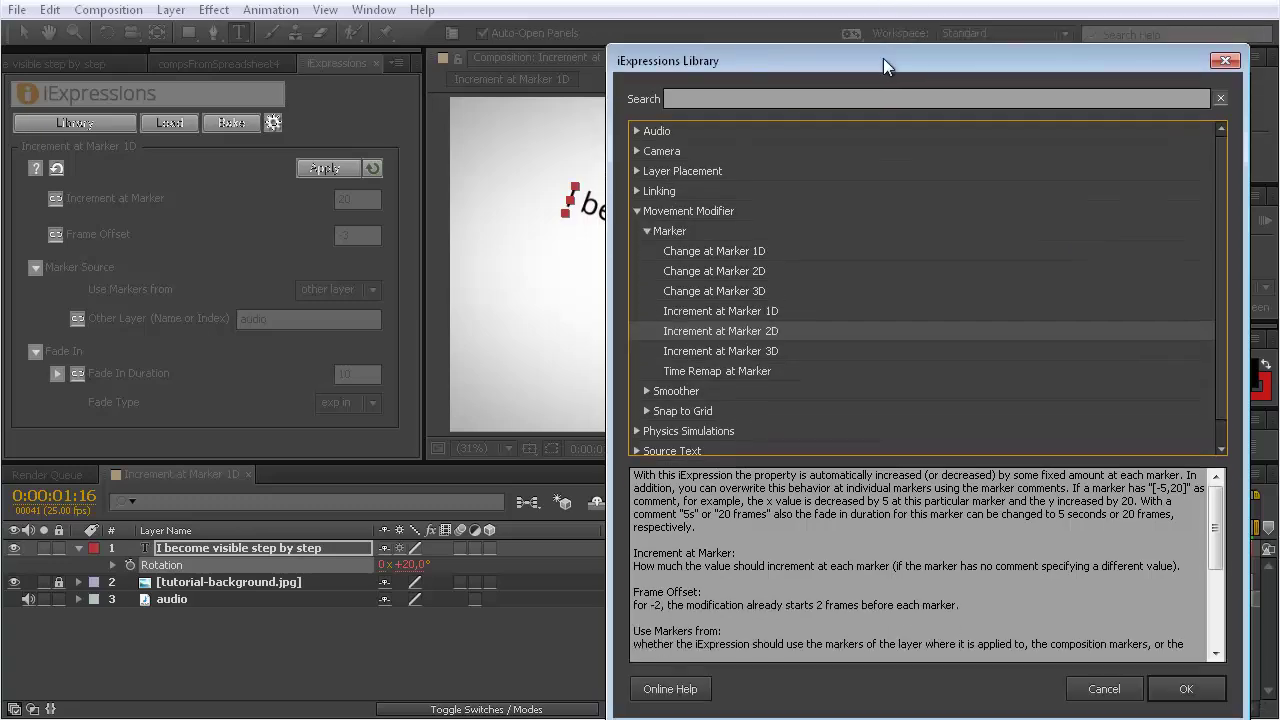
{"action": "left_click", "coordinate": [1176, 689]}
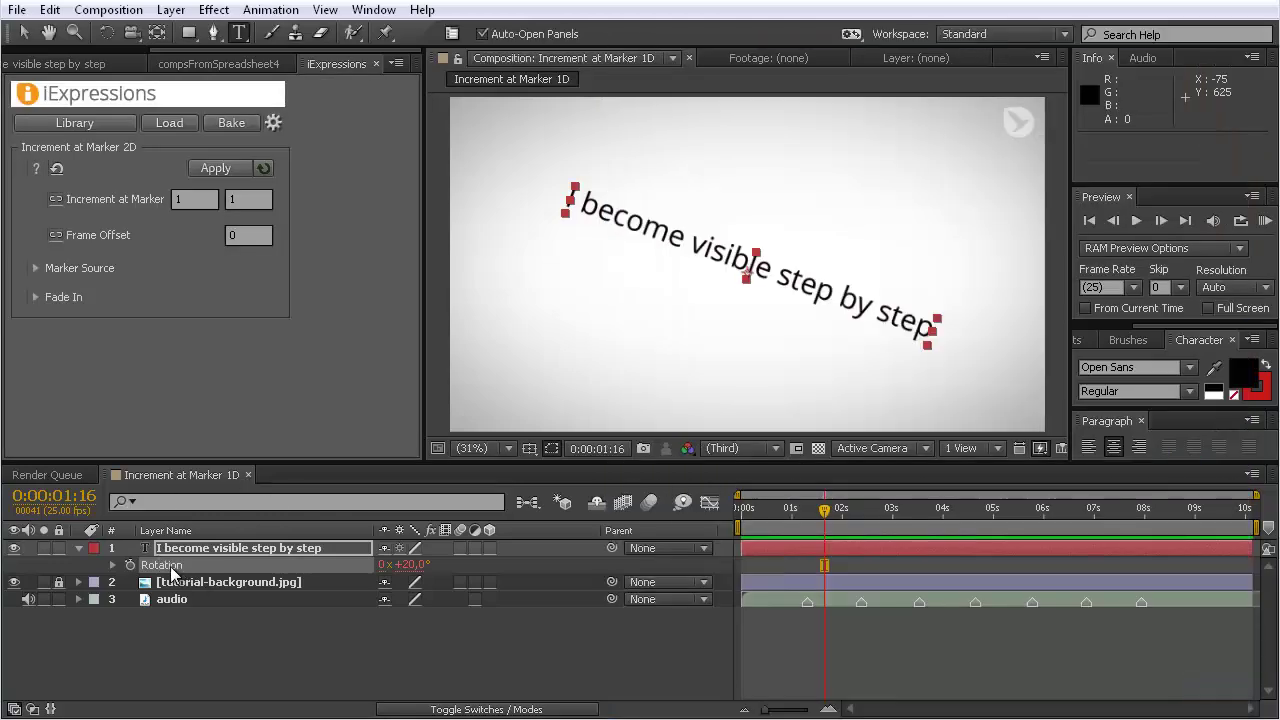
Show the text layer's Scale and set Increment at Marker to 20 and 20 with a Frame Offset of -2.
{"action": "left_click", "coordinate": [198, 549]}
{"action": "key", "text": "s"}
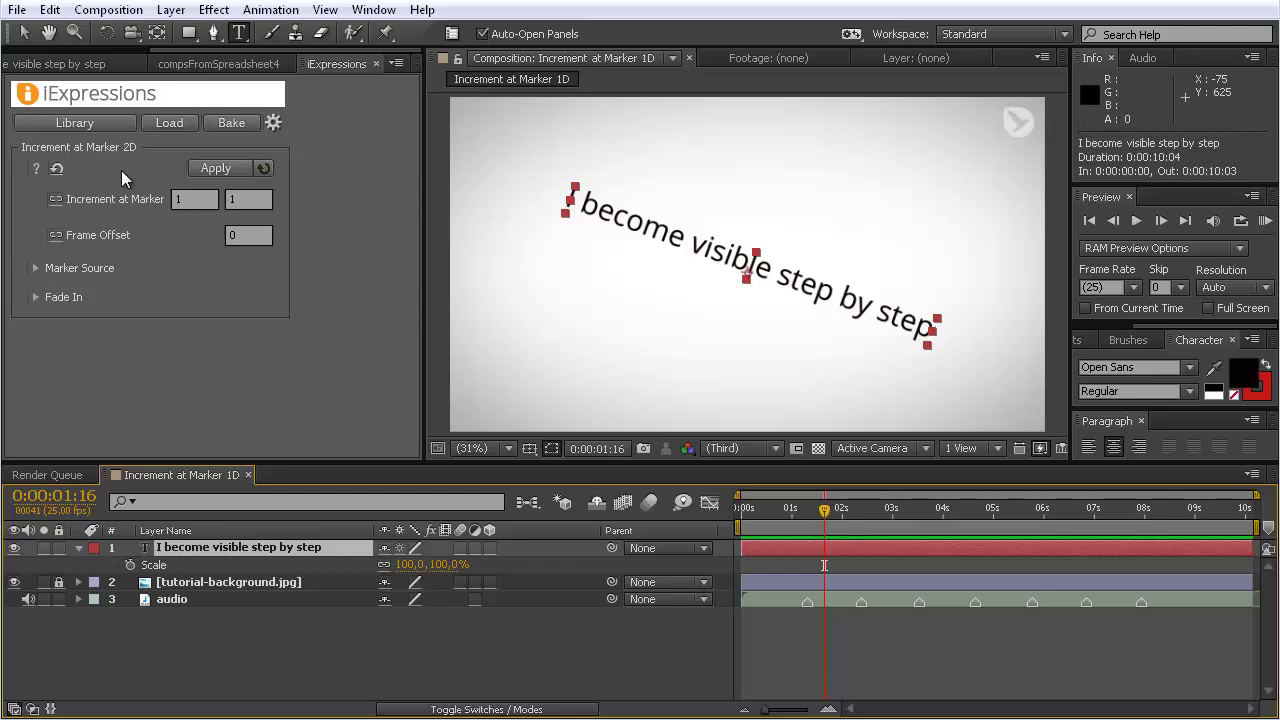
{"action": "left_click", "coordinate": [186, 199]}
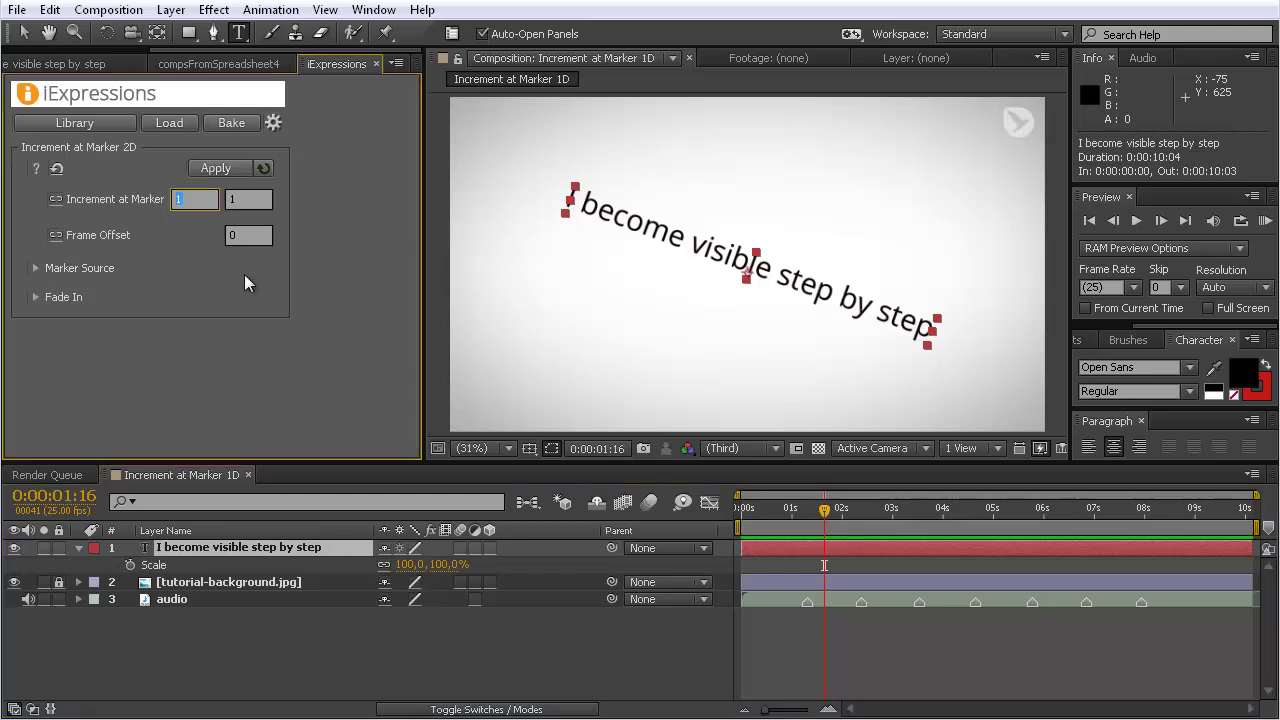
{"action": "type", "text": "20"}
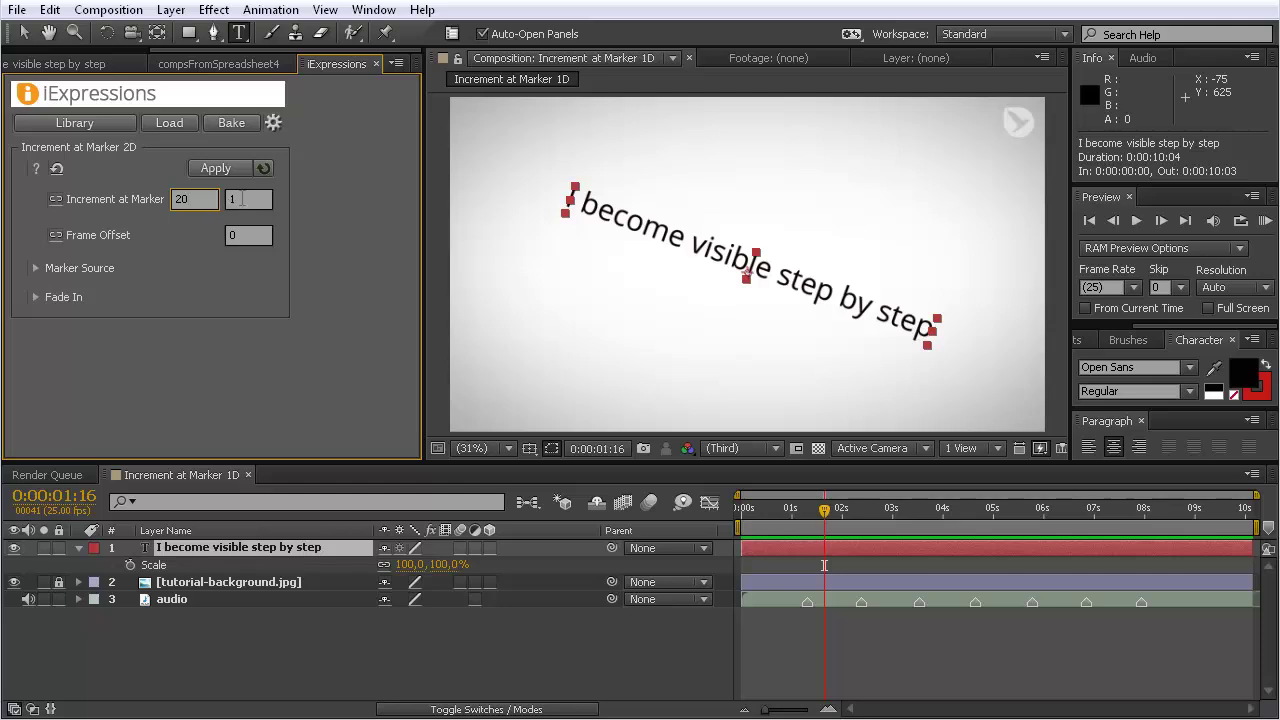
{"action": "left_click", "coordinate": [242, 199]}
{"action": "type", "text": "20"}
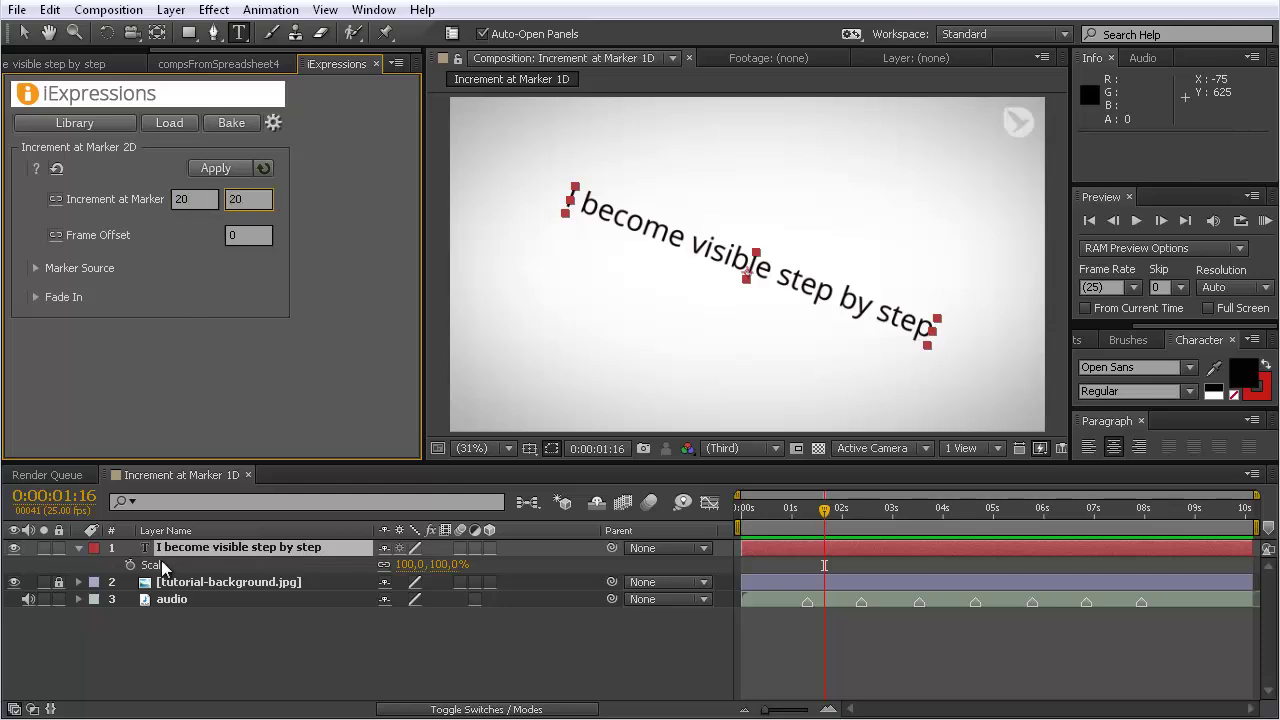
{"action": "key", "text": "Tab"}
Set the iExpression's Fade In Duration to 10 and the Fade Type to exp in.
{"action": "left_click", "coordinate": [33, 297]}
{"action": "left_click", "coordinate": [249, 318]}
{"action": "type", "text": "10"}
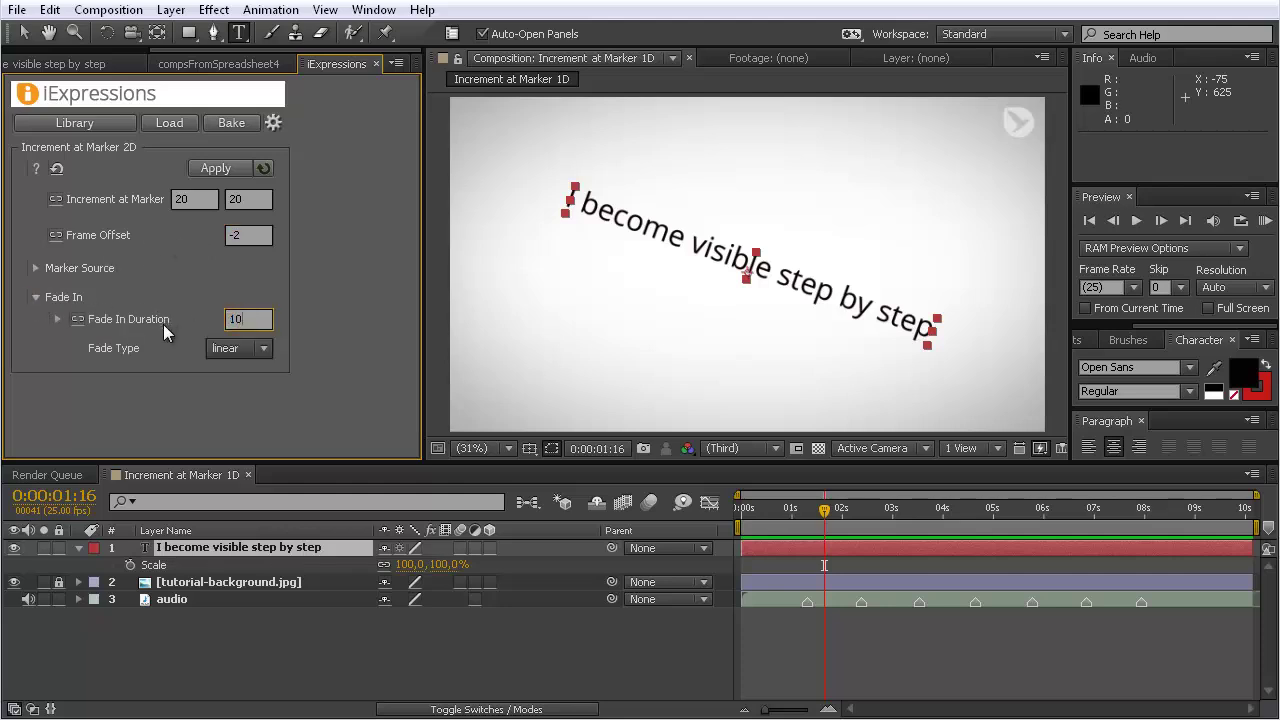
{"action": "left_click", "coordinate": [264, 348]}
{"action": "left_click", "coordinate": [234, 391]}
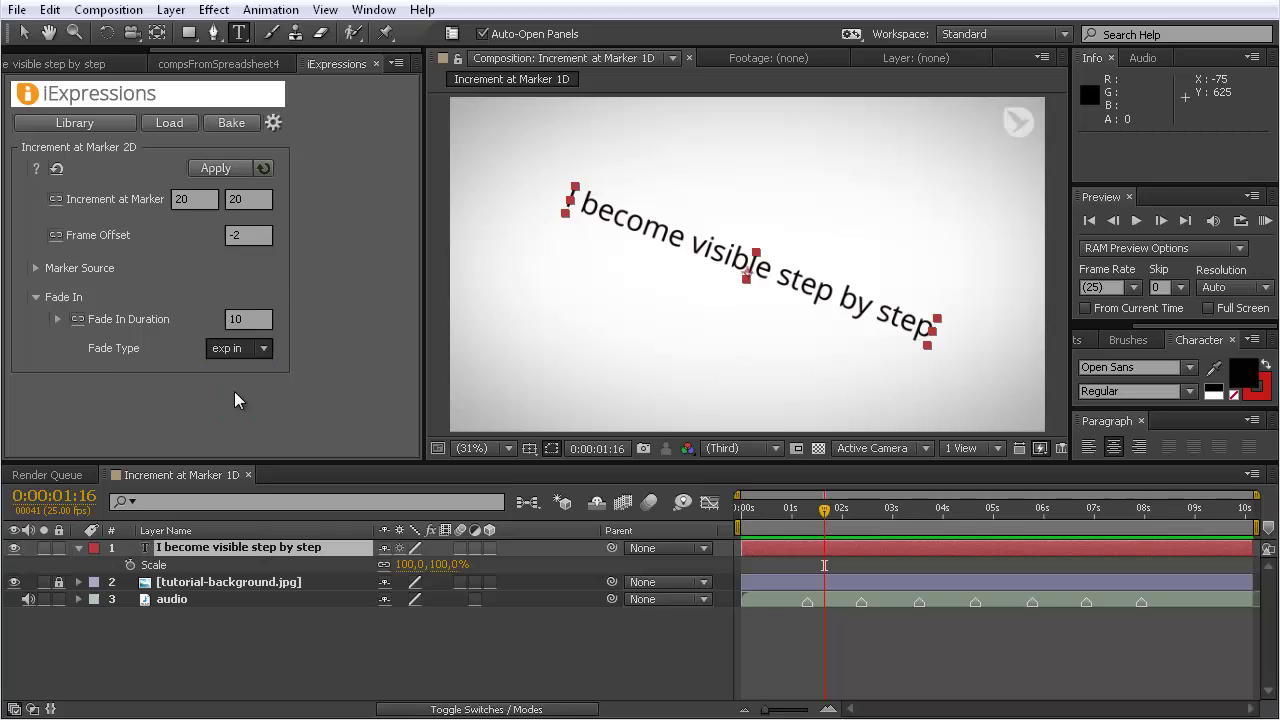
Take the markers from the other layer named audio and apply the iExpression to the text layer's Scale.
{"action": "left_click", "coordinate": [49, 269]}
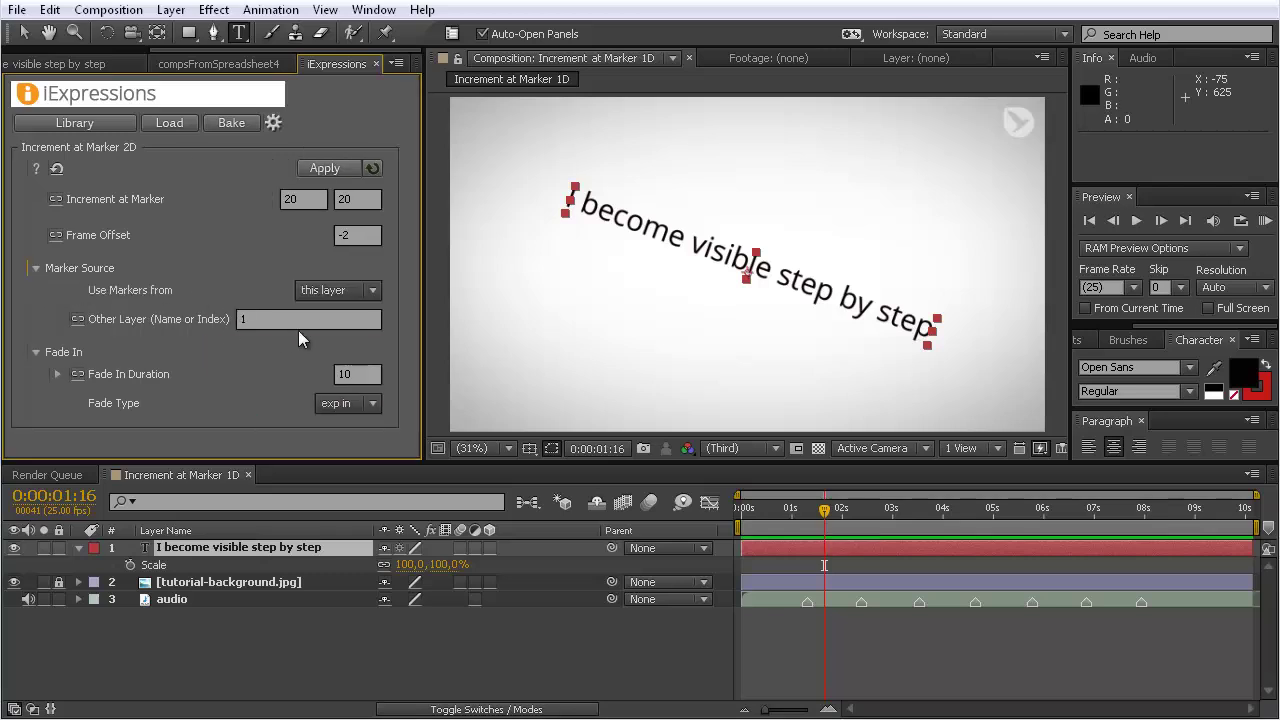
{"action": "left_click", "coordinate": [338, 290]}
{"action": "left_click", "coordinate": [337, 353]}
{"action": "key", "text": "Tab"}
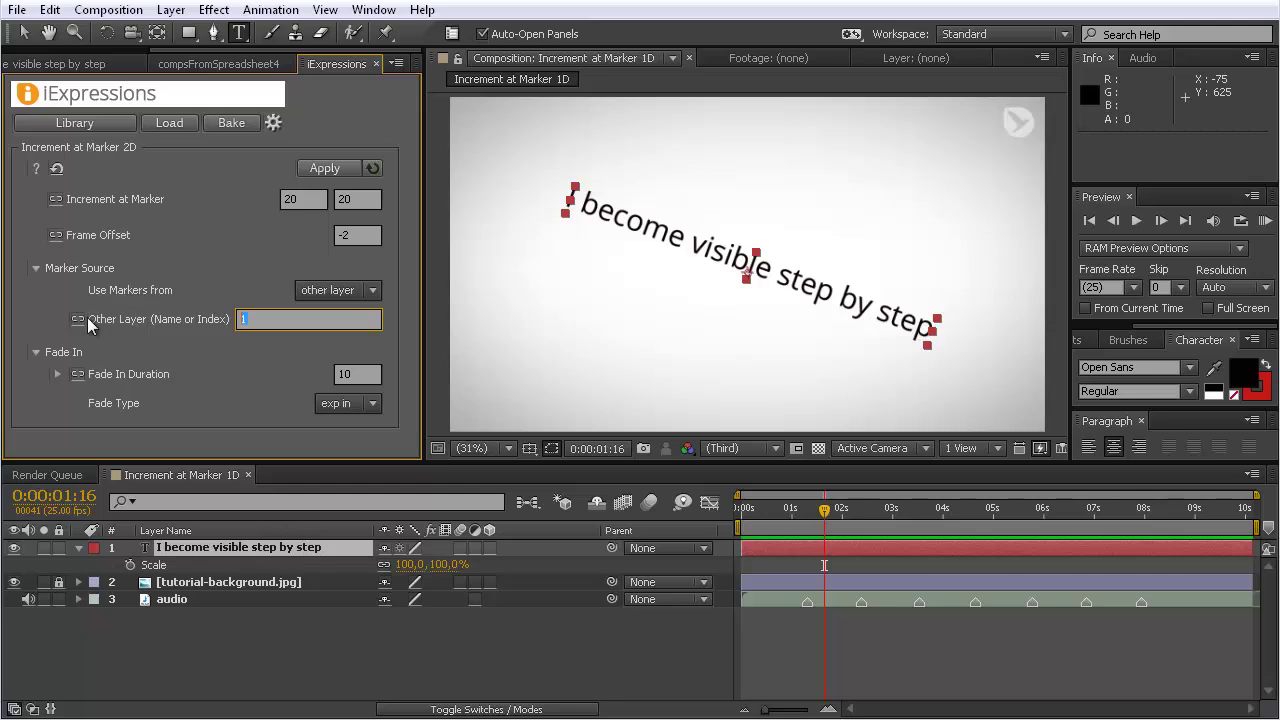
{"action": "type", "text": "audio"}
{"action": "left_click", "coordinate": [150, 565]}
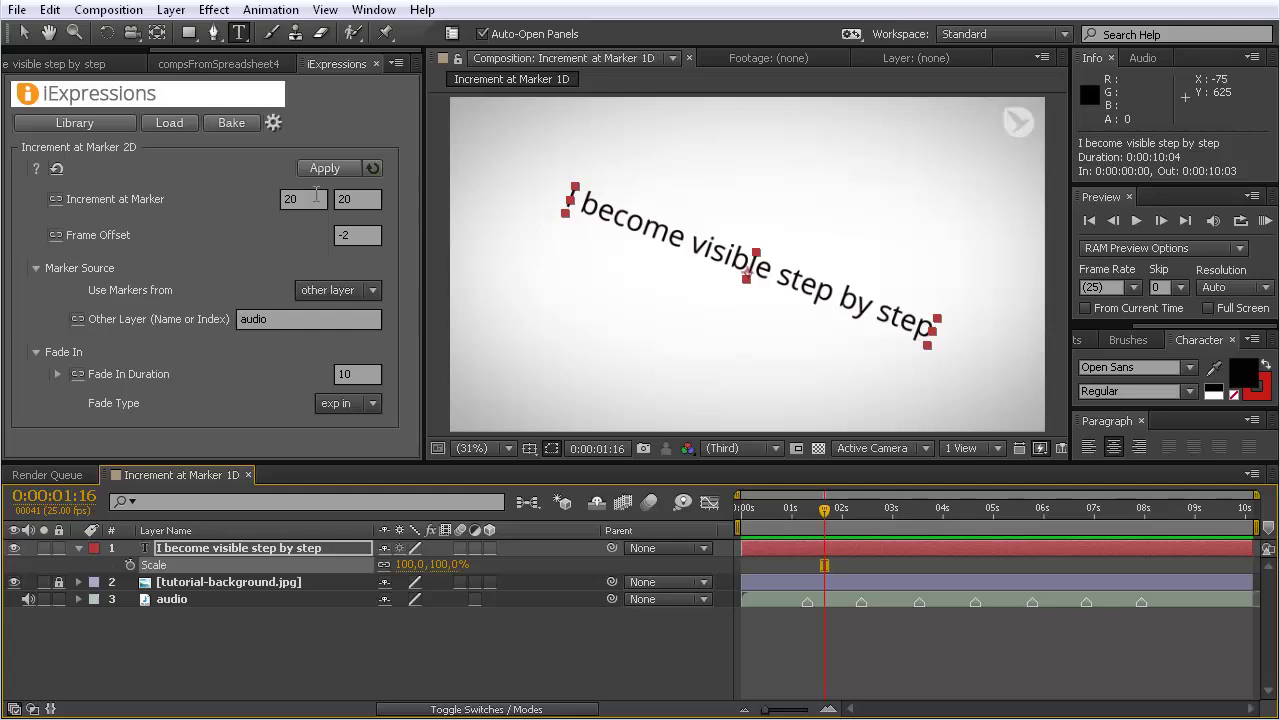
{"action": "left_click", "coordinate": [337, 162]}
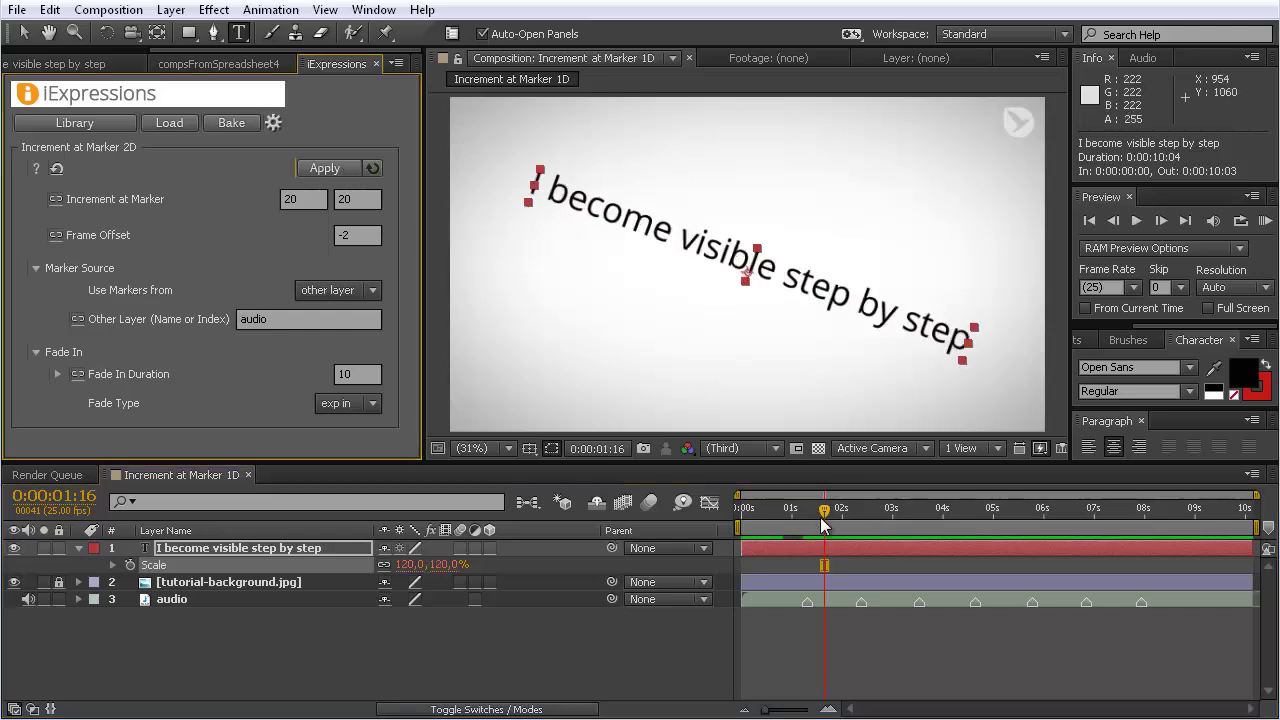
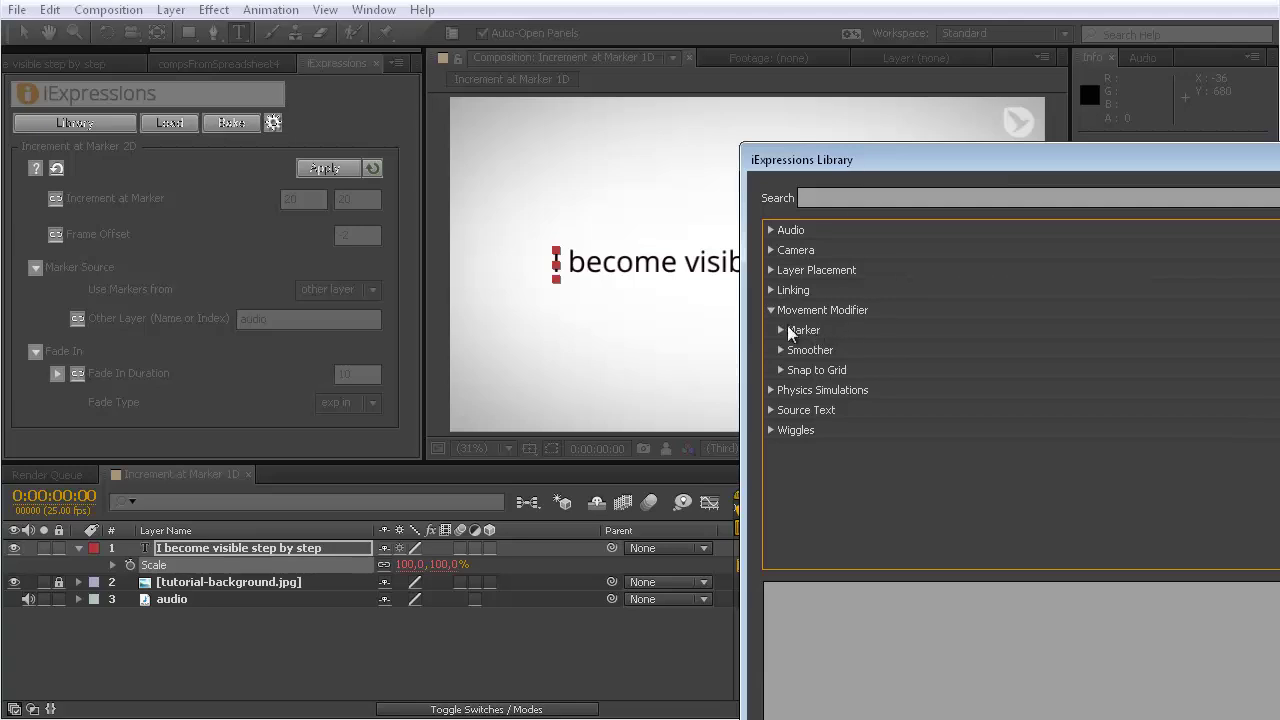
Load the Change at Marker 2D iExpression from the library's Marker group.
{"action": "left_click", "coordinate": [780, 329]}
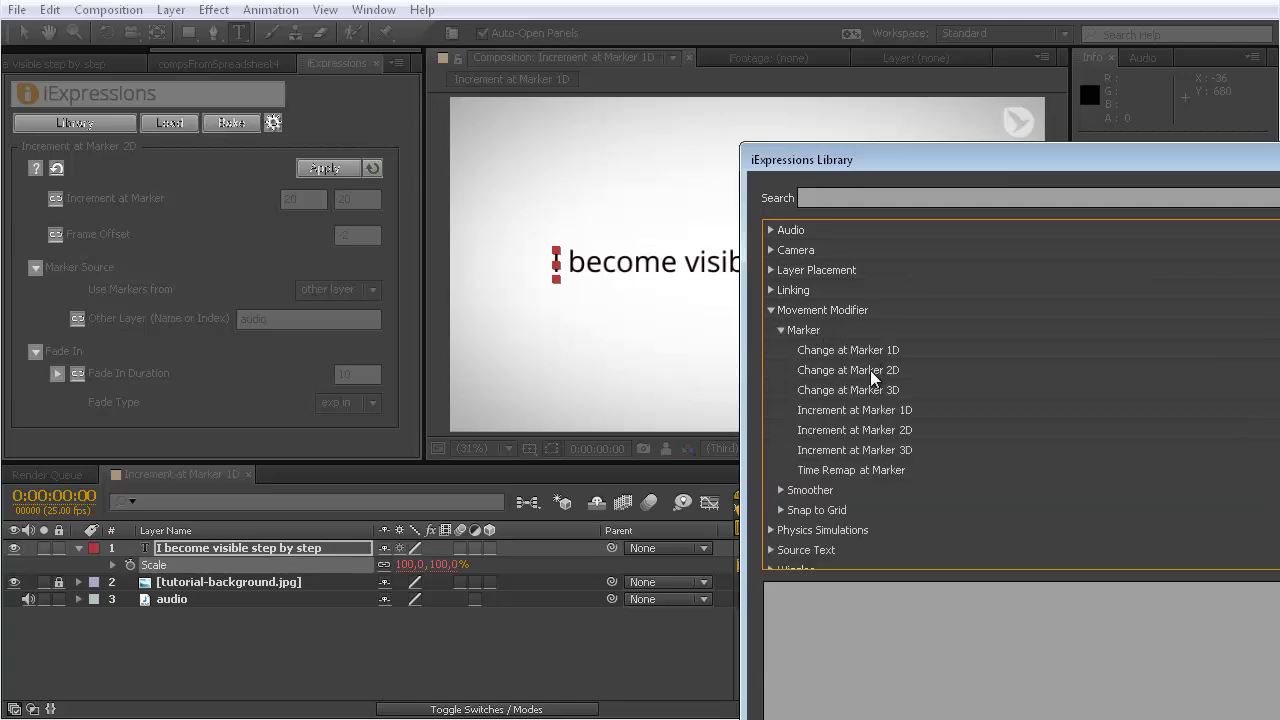
{"action": "left_click", "coordinate": [870, 370]}
{"action": "mouse_move", "coordinate": [865, 160]}
{"action": "left_mouse_down"}
{"action": "mouse_move", "coordinate": [788, 93]}
{"action": "mouse_move", "coordinate": [721, 59]}
{"action": "left_mouse_up"}
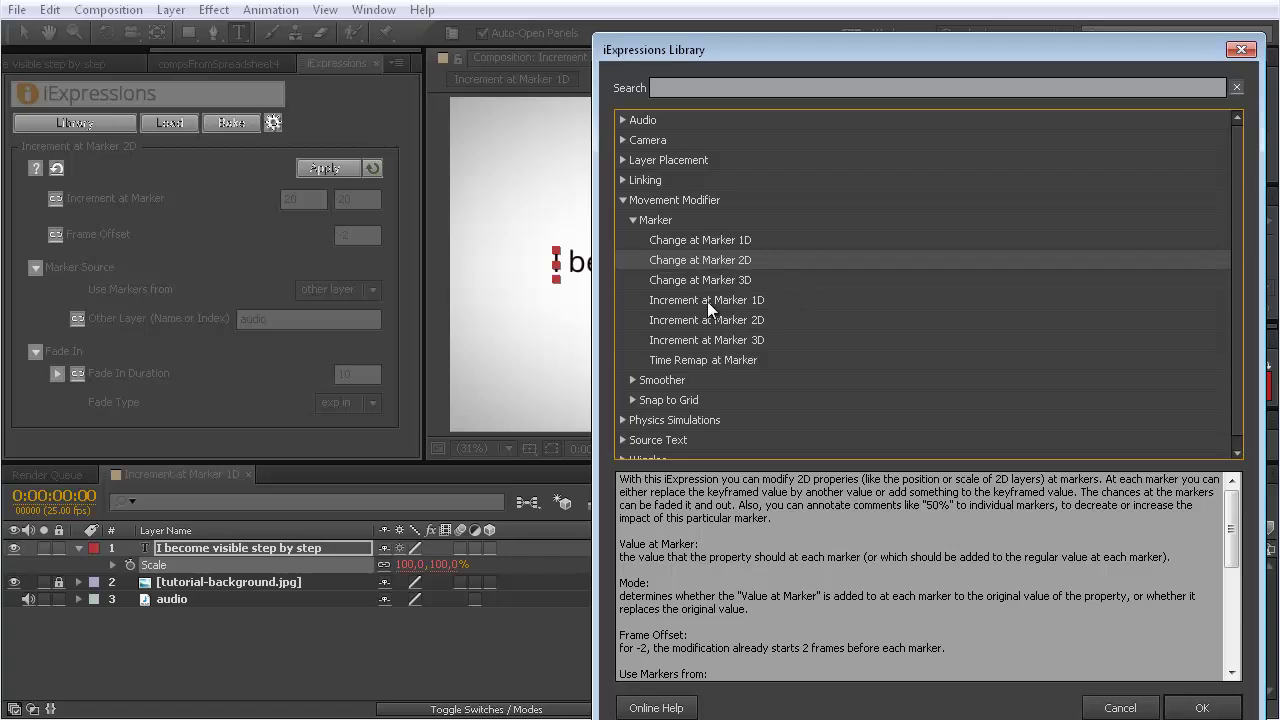
{"action": "left_click", "coordinate": [1210, 707]}
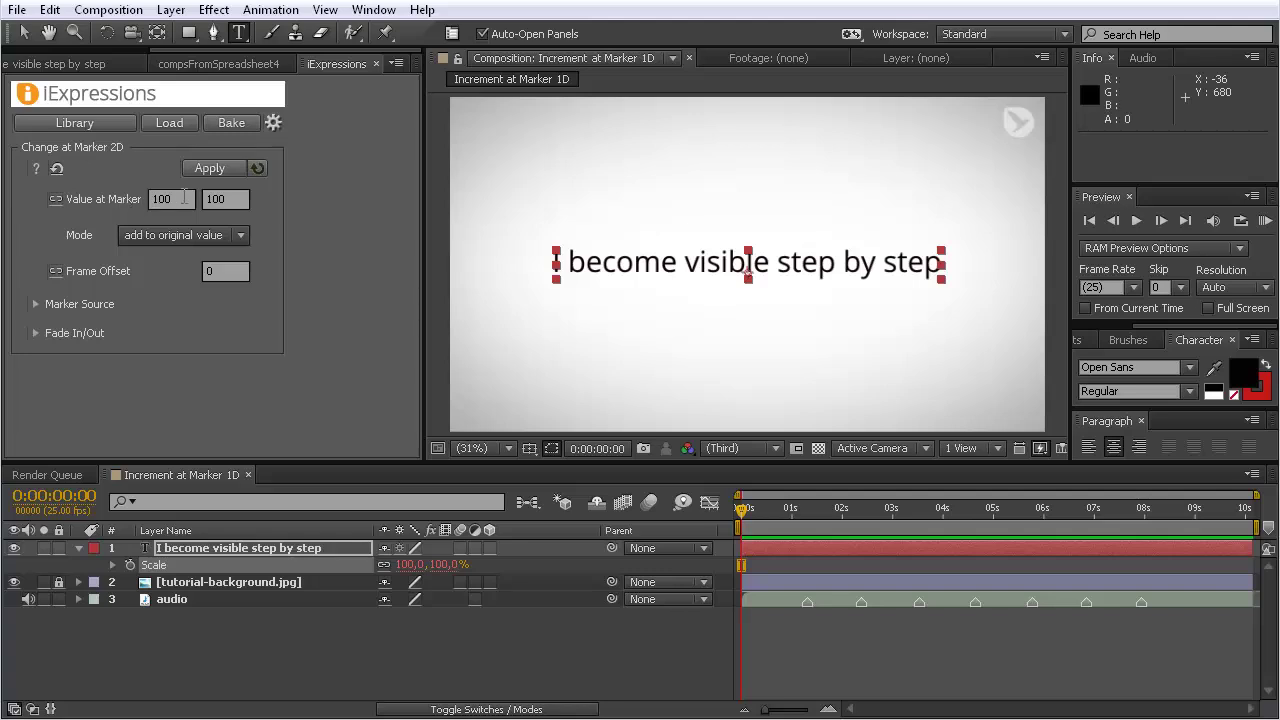
Set Value at Marker to 30 and 30 in add to original value mode, with a Frame Offset of -2.
{"action": "left_click", "coordinate": [181, 198]}
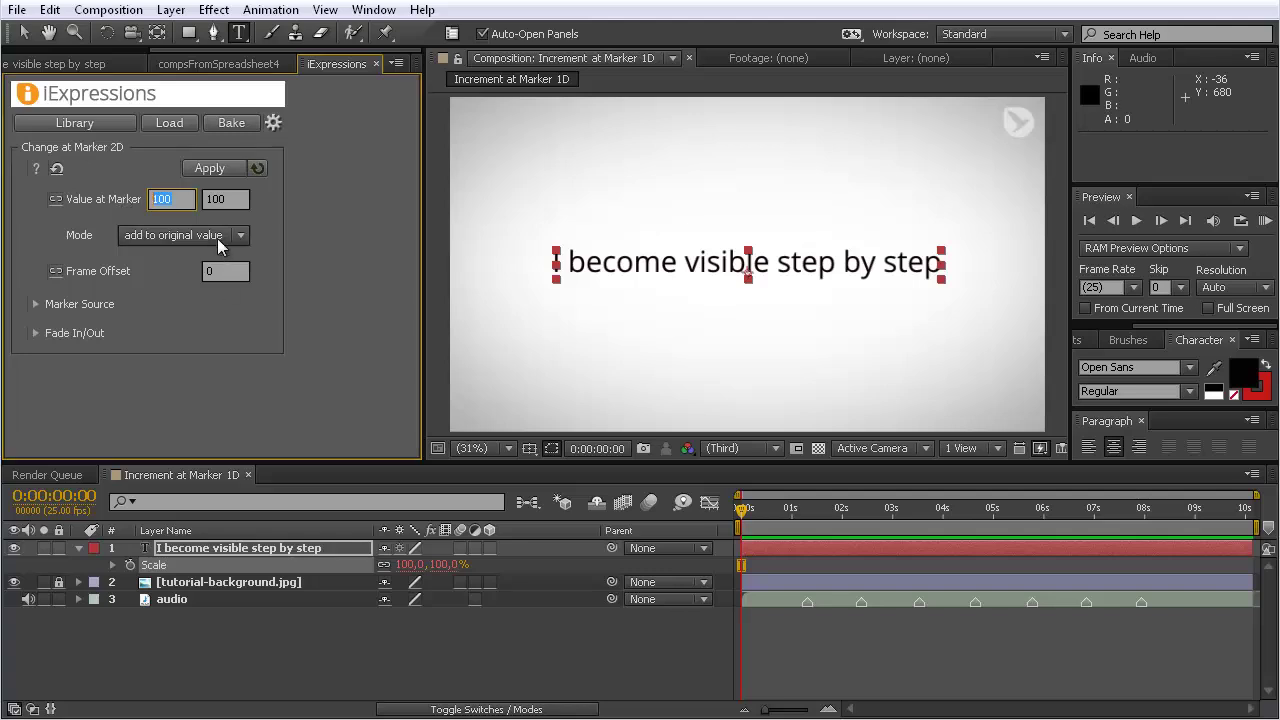
{"action": "type", "text": "30"}
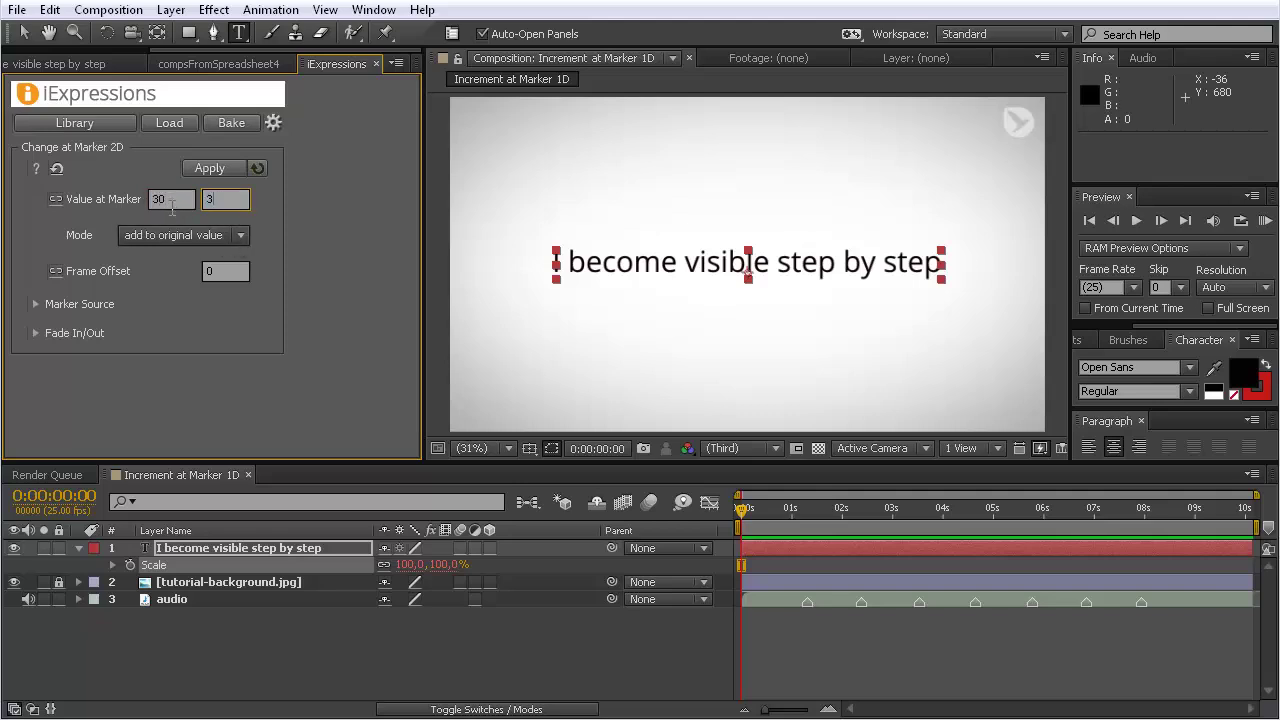
{"action": "left_click", "coordinate": [240, 234]}
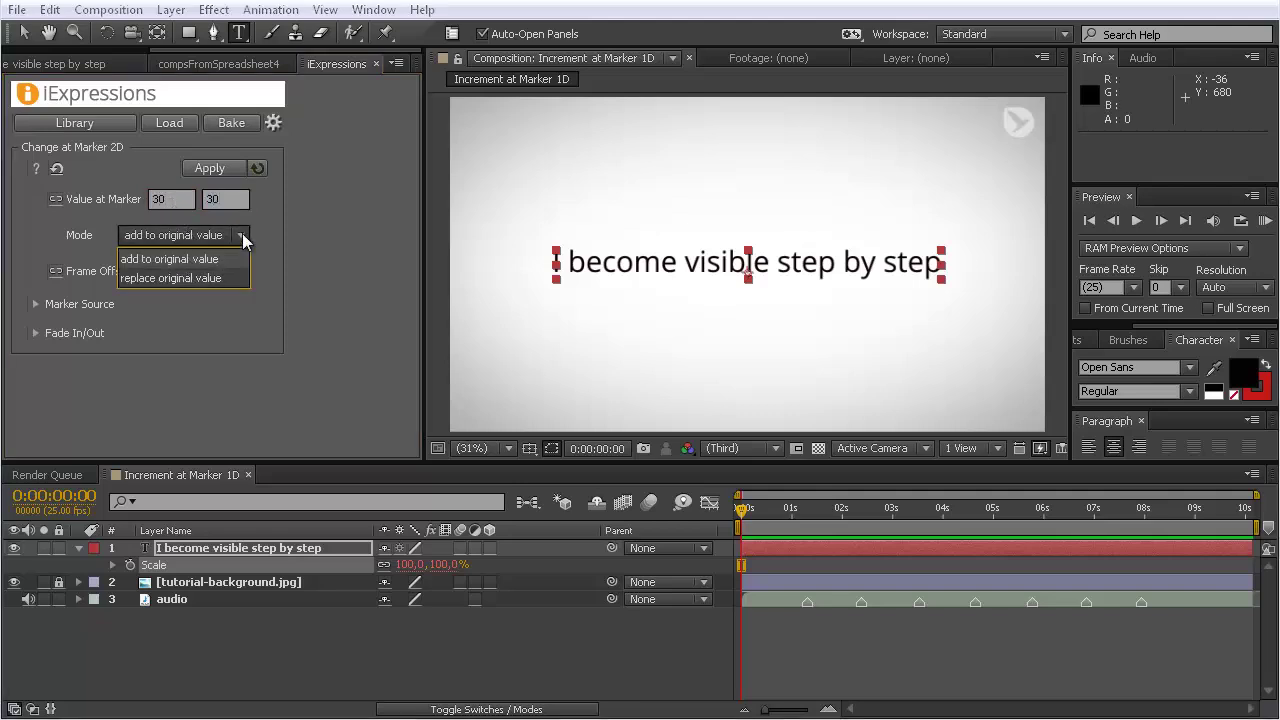
{"action": "left_click", "coordinate": [173, 256]}
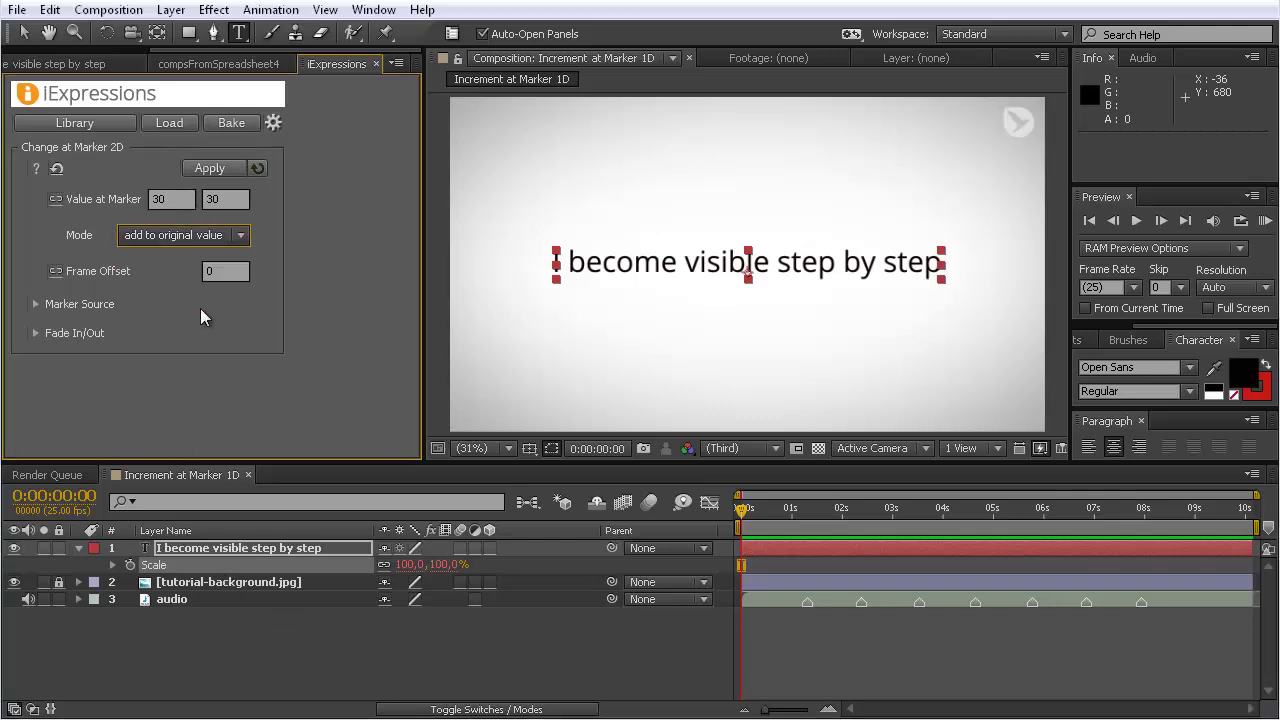
{"action": "left_click", "coordinate": [222, 272]}
{"action": "type", "text": "-2"}
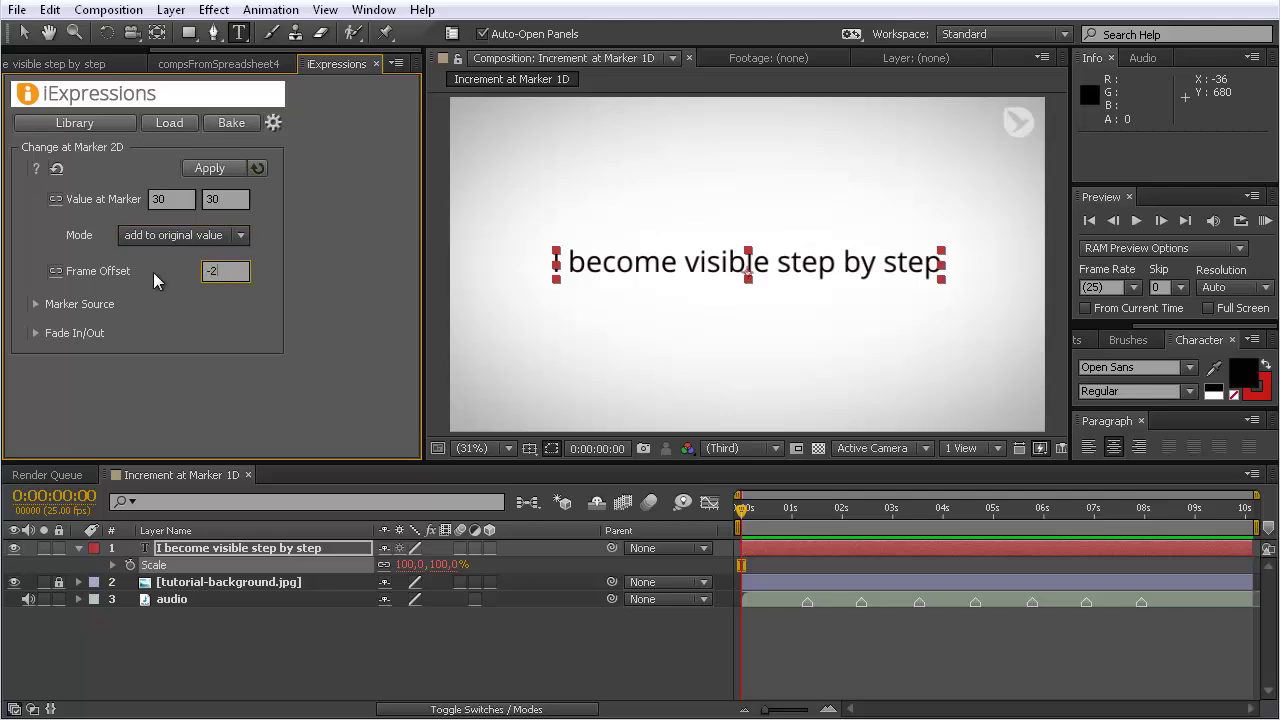
Set the Change at Marker 2D marker source to other layer, with audio as the layer name.
{"action": "left_click", "coordinate": [35, 305]}
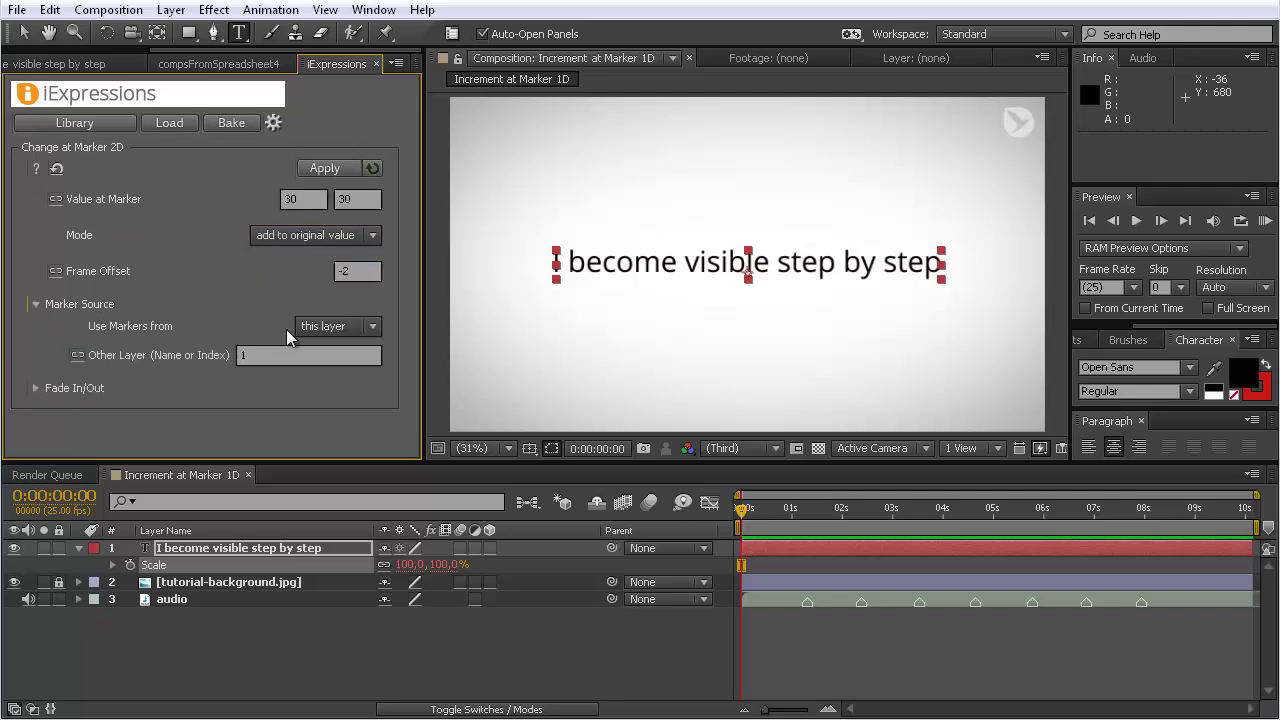
{"action": "left_click", "coordinate": [372, 326]}
{"action": "left_click", "coordinate": [348, 392]}
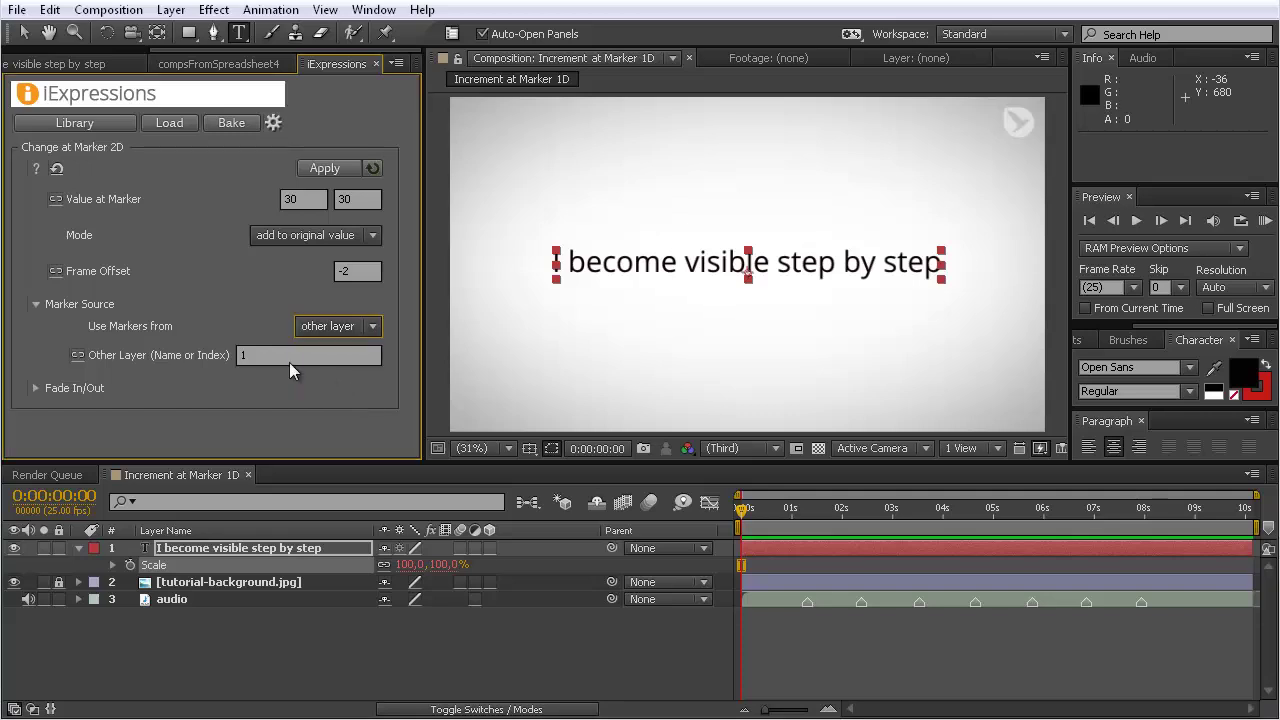
{"action": "left_click", "coordinate": [289, 358]}
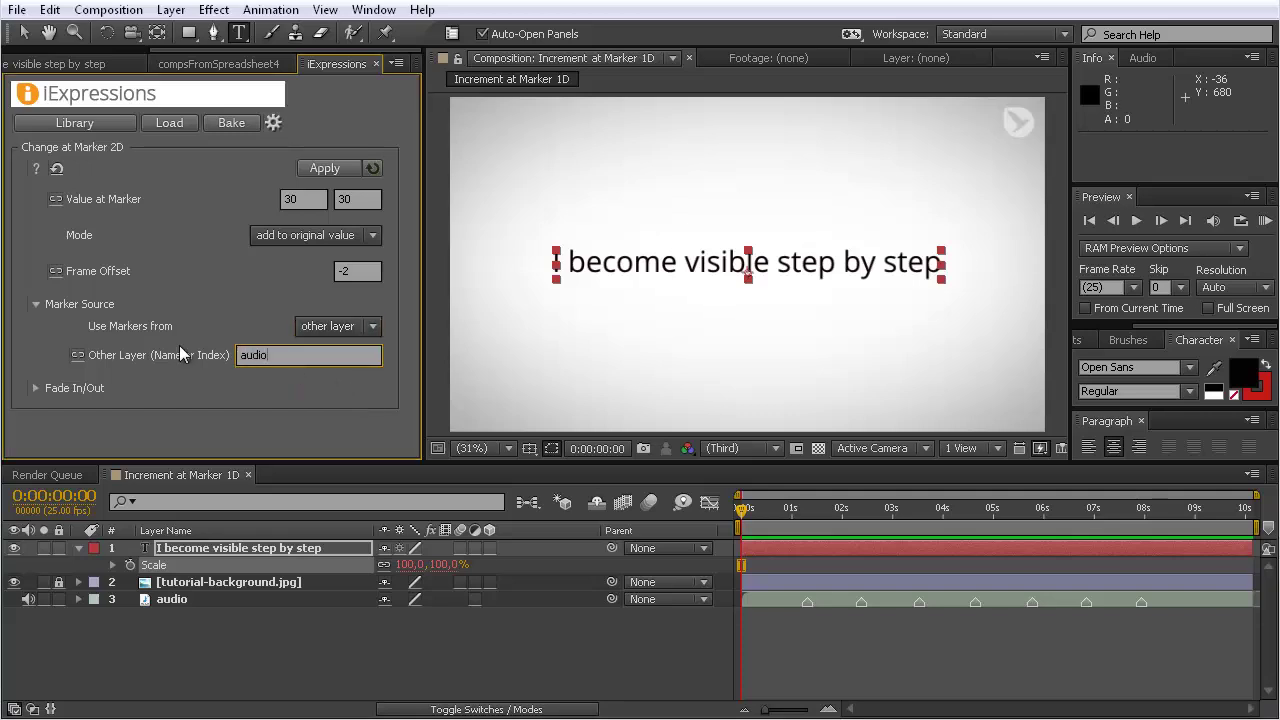
Enlarge the iExpressions panel to show all fade settings, and set Fade In Duration to 10 and Hold Duration to 0.
{"action": "left_click", "coordinate": [34, 387]}
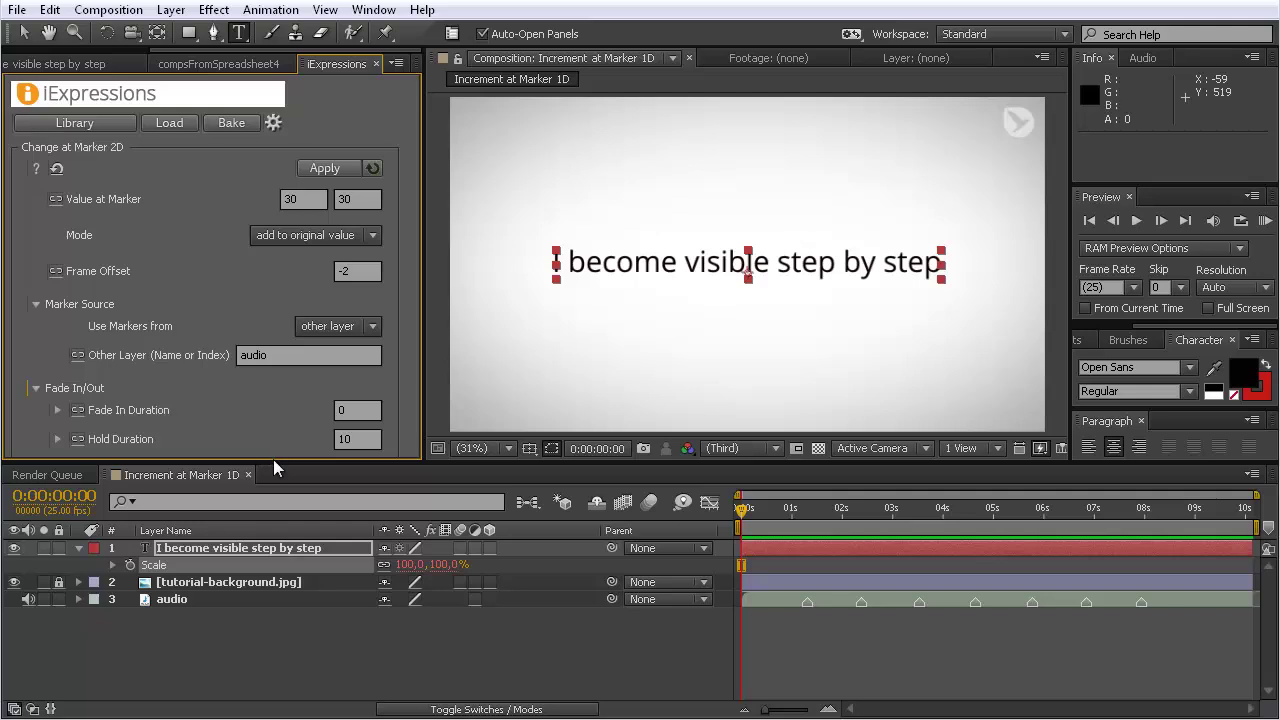
{"action": "left_click_drag", "start_coordinate": [280, 462], "coordinate": [294, 528]}
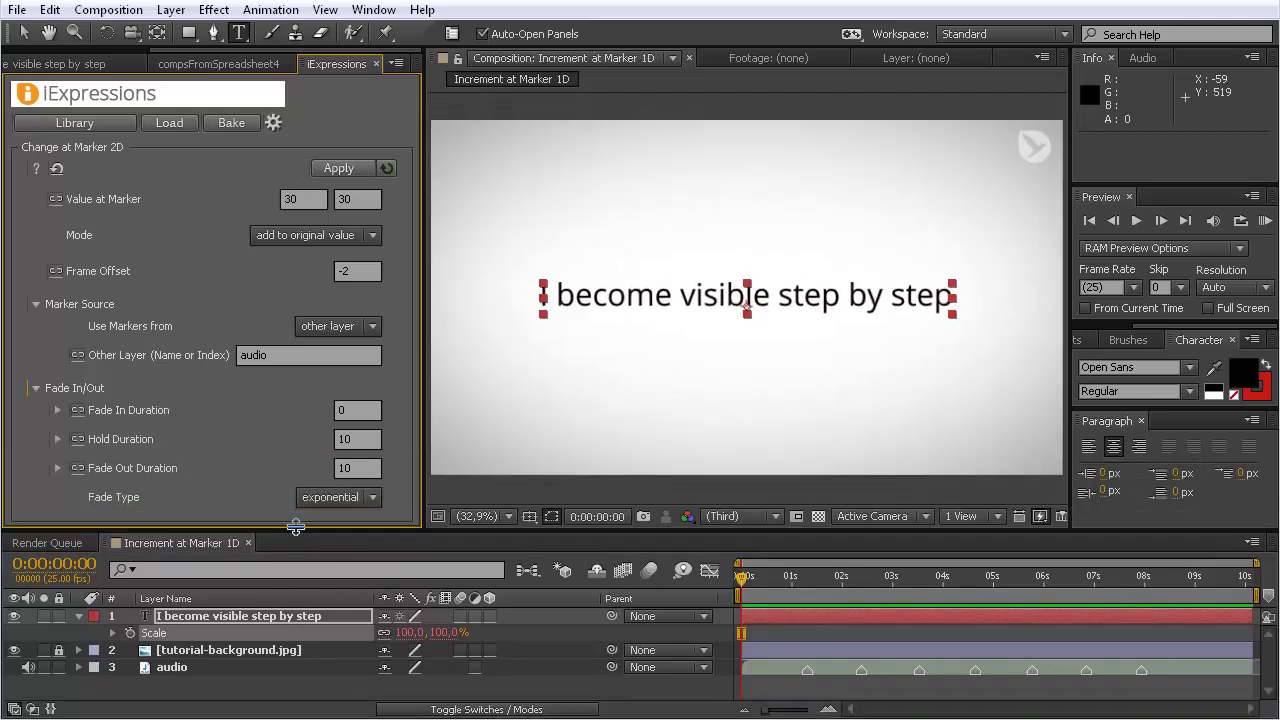
{"action": "left_click", "coordinate": [359, 409]}
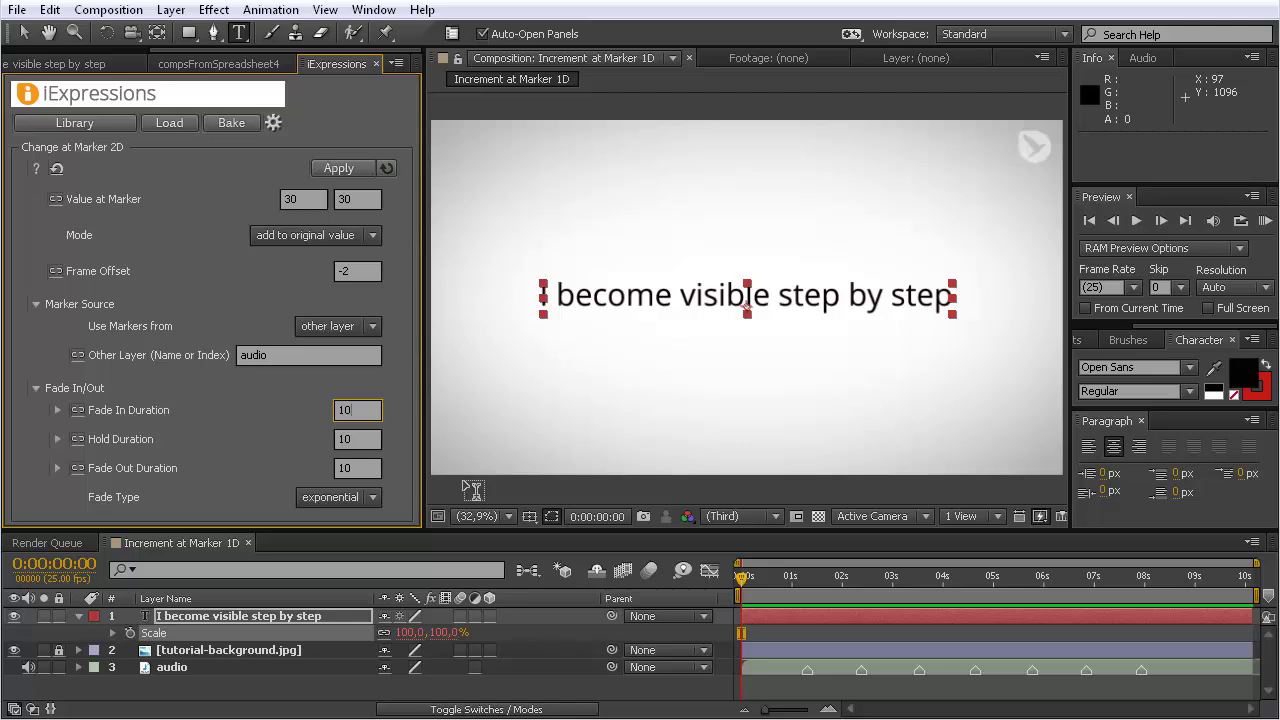
{"action": "left_click", "coordinate": [359, 440]}
{"action": "type", "text": "0"}
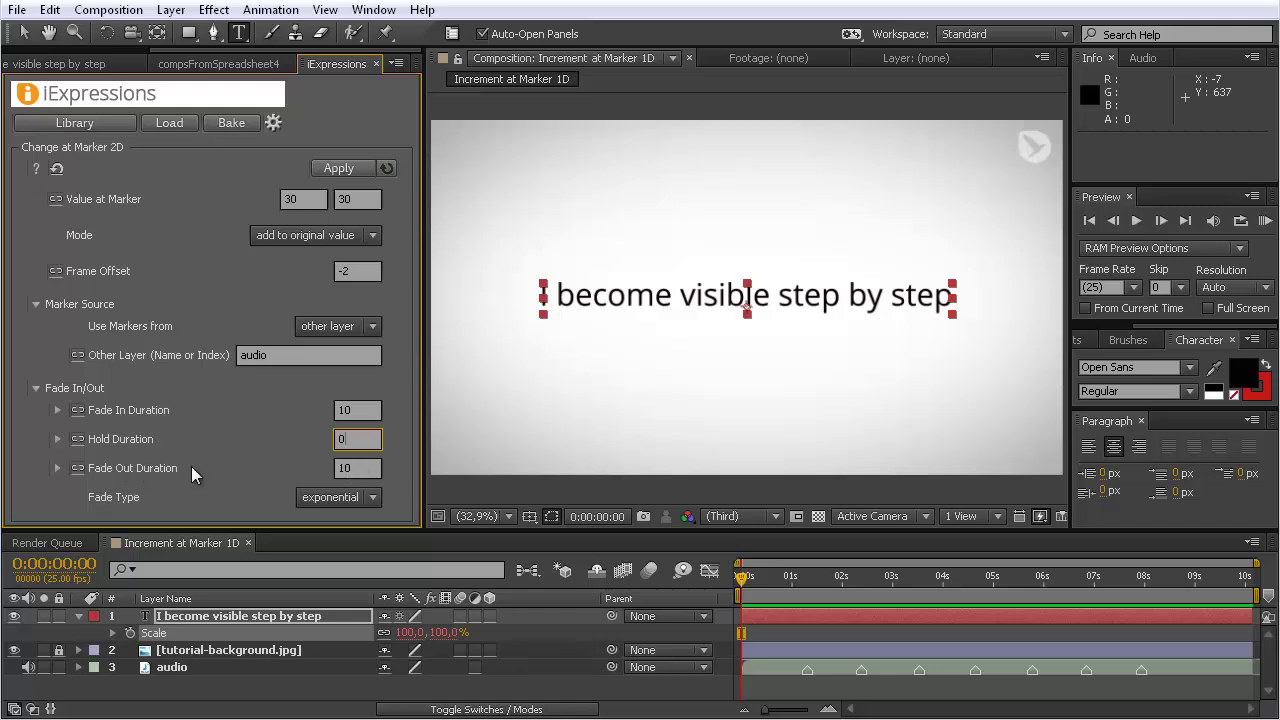
Keep the Fade Type at exponential and apply Change at Marker 2D to the text layer's Scale.
{"action": "left_click", "coordinate": [373, 499]}
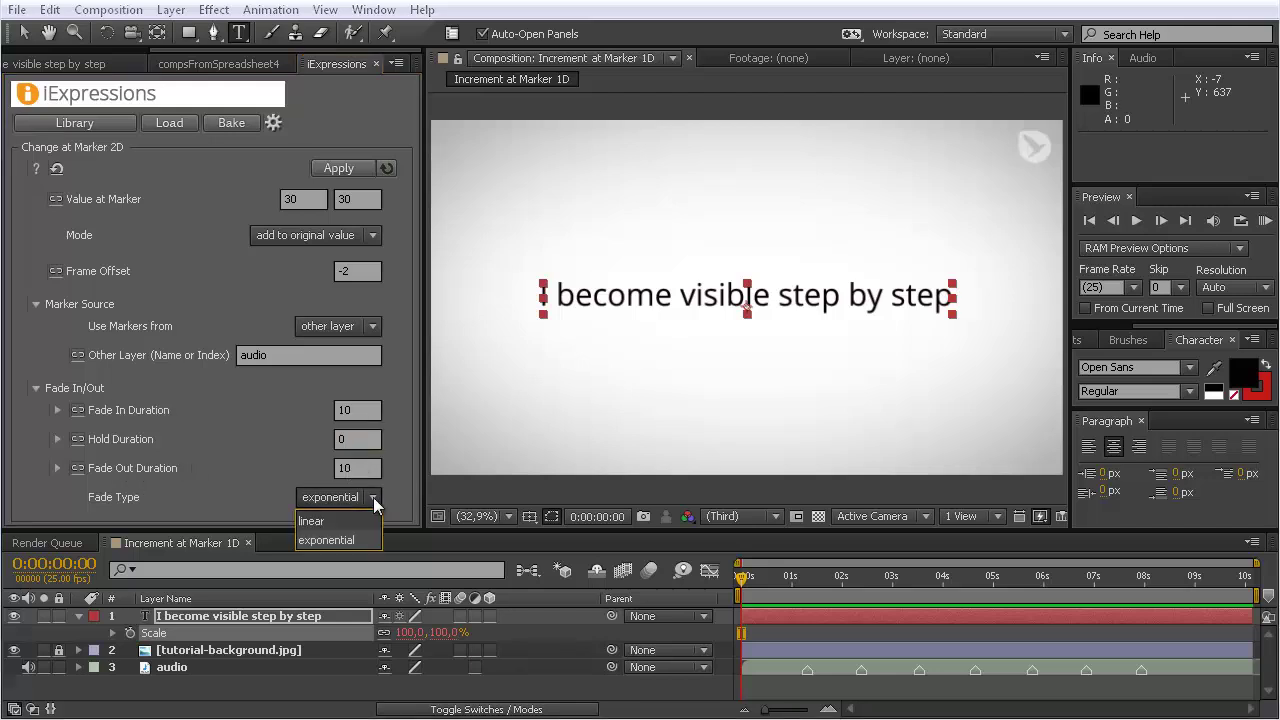
{"action": "left_click", "coordinate": [336, 540]}
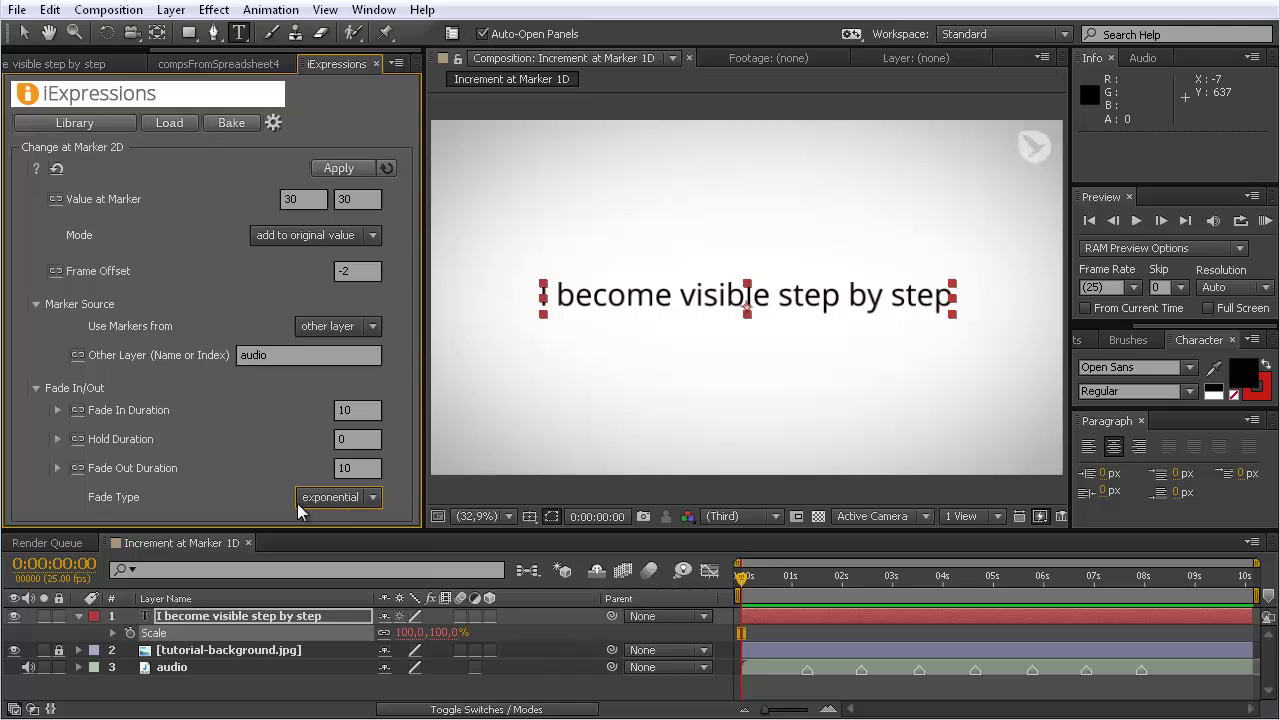
{"action": "left_click", "coordinate": [360, 500]}
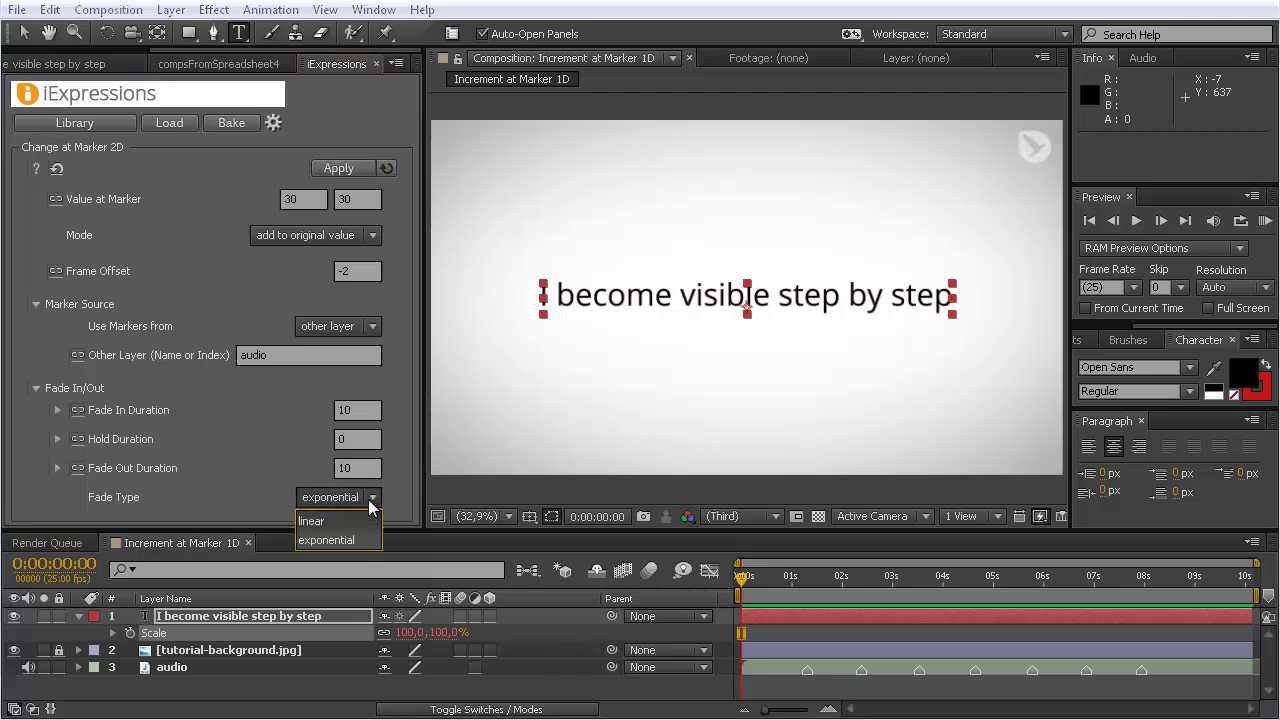
{"action": "left_click", "coordinate": [325, 540]}
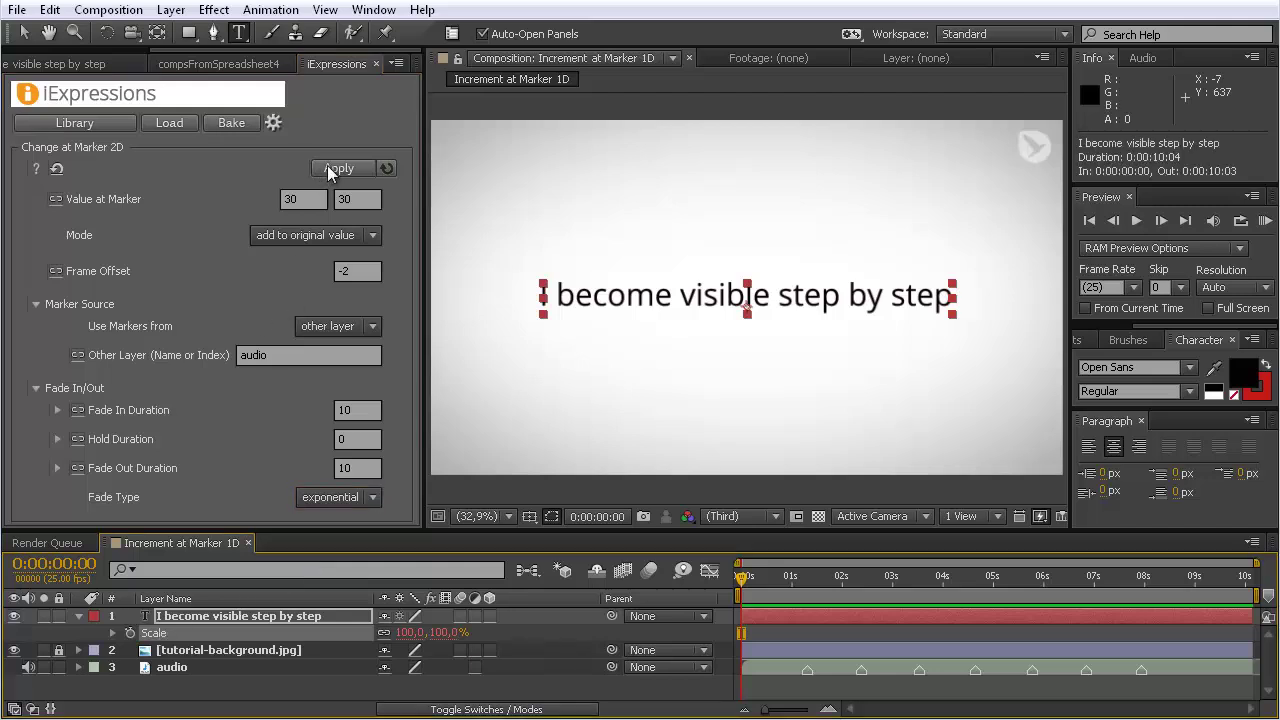
{"action": "left_click", "coordinate": [330, 170]}
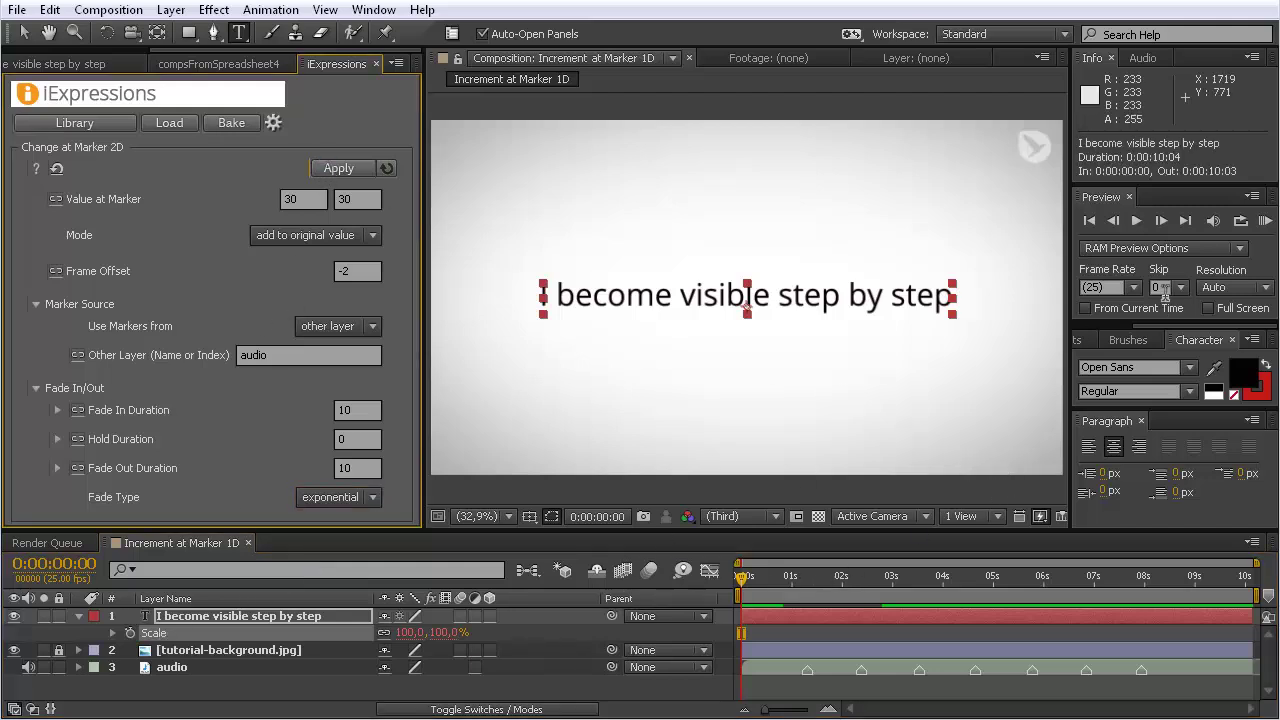
Play a RAM preview of the text layer's scale and rotation animation at the audio markers.
{"action": "left_click_drag", "start_coordinate": [745, 577], "coordinate": [788, 578]}
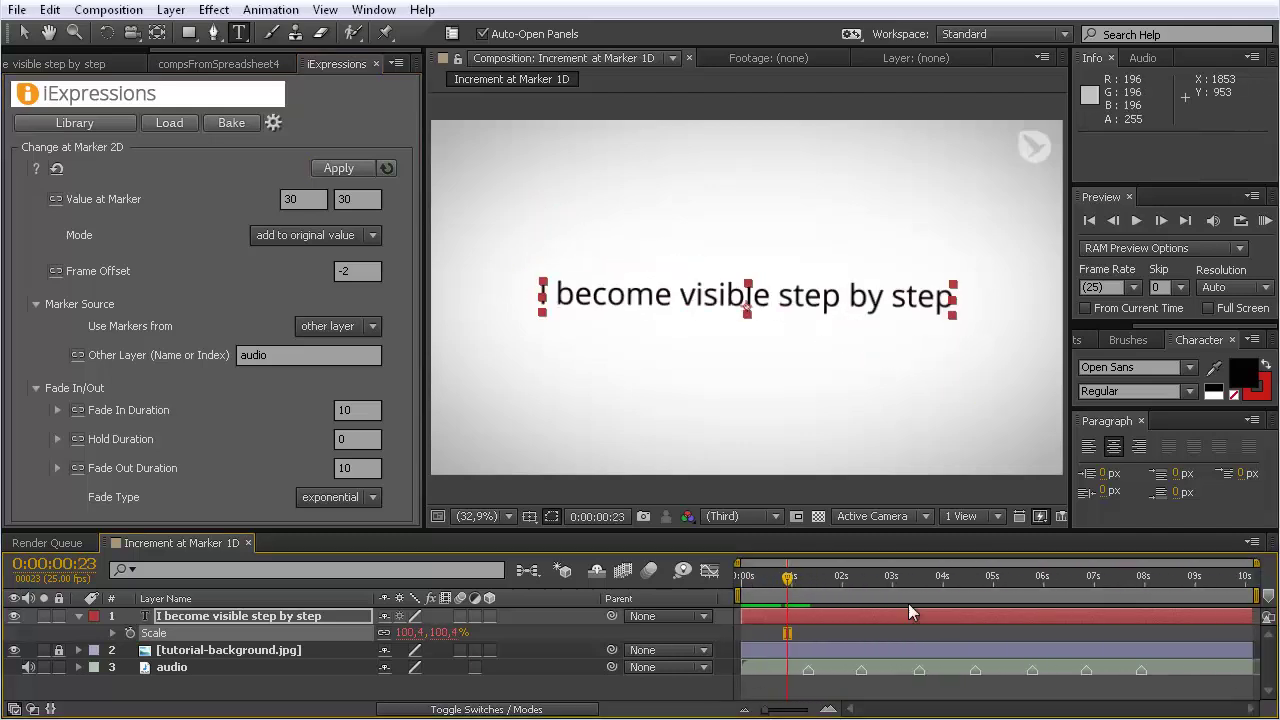
{"action": "left_click", "coordinate": [1265, 221]}
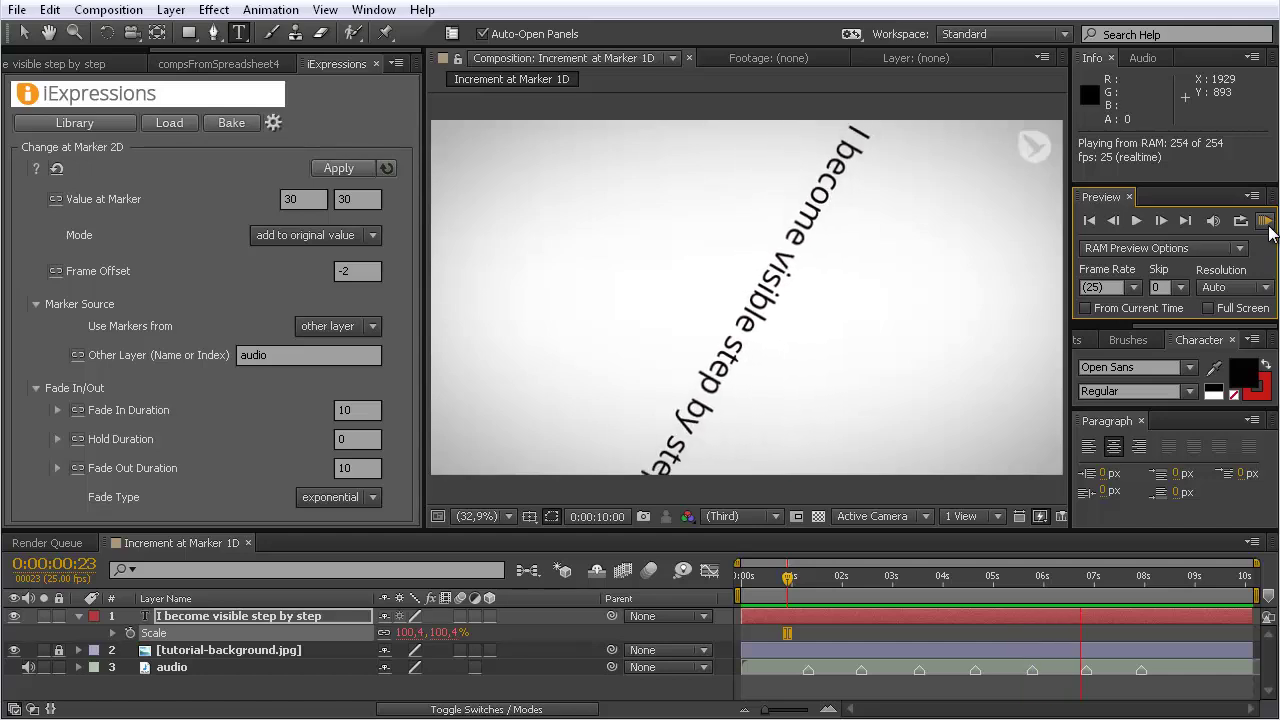
{"action": "left_click", "coordinate": [1266, 224]}
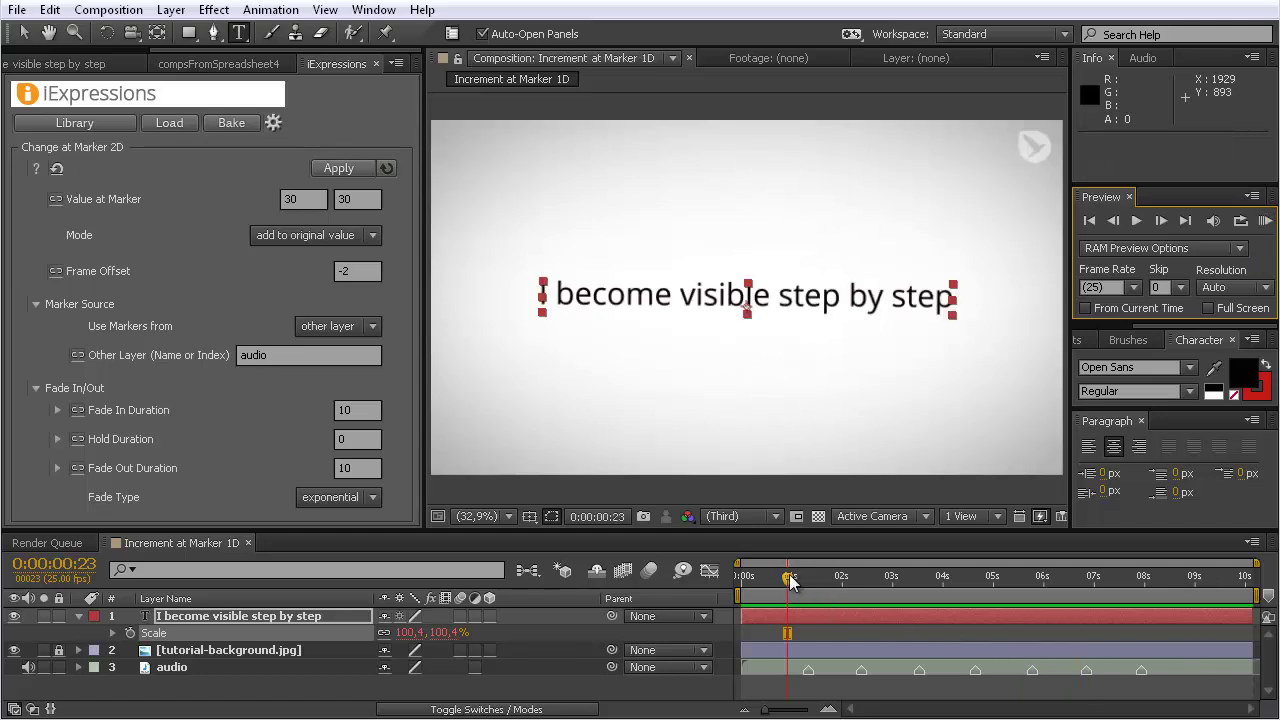
Delete the audio layer's second marker and scrub past its former position to check the text animation.
{"action": "left_click_drag", "start_coordinate": [790, 582], "coordinate": [856, 583]}
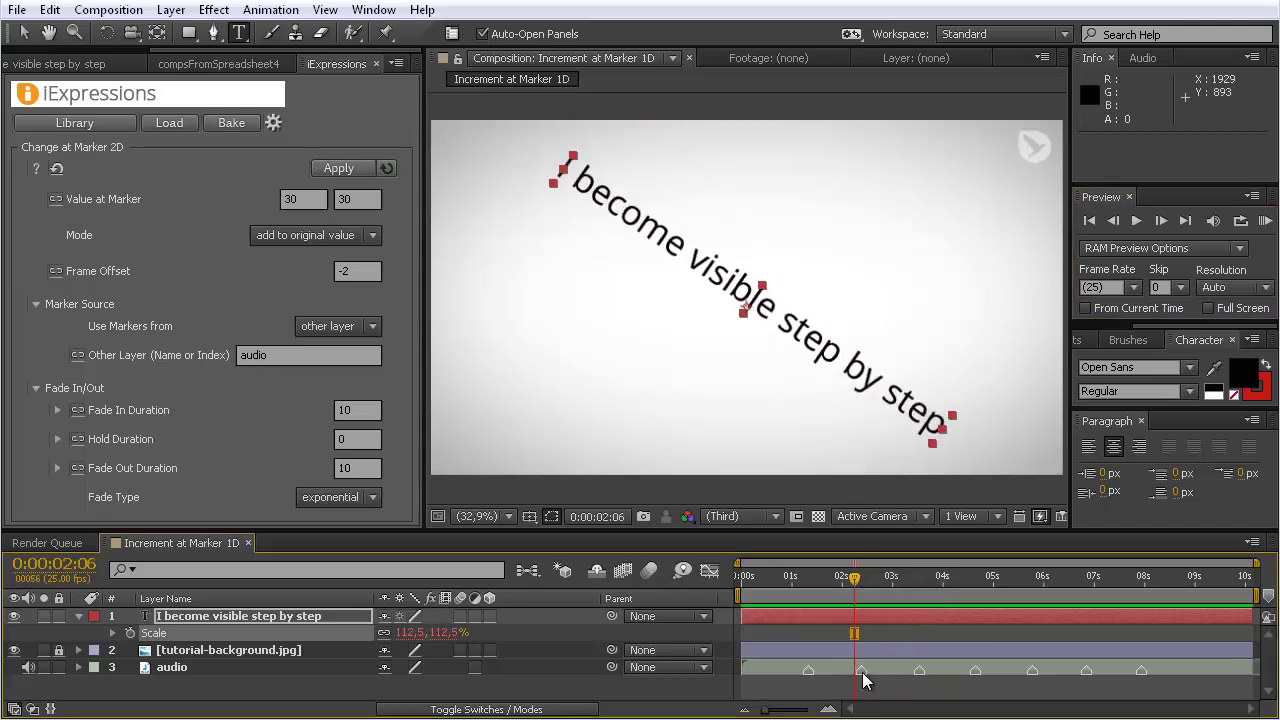
{"action": "right_click", "coordinate": [862, 672]}
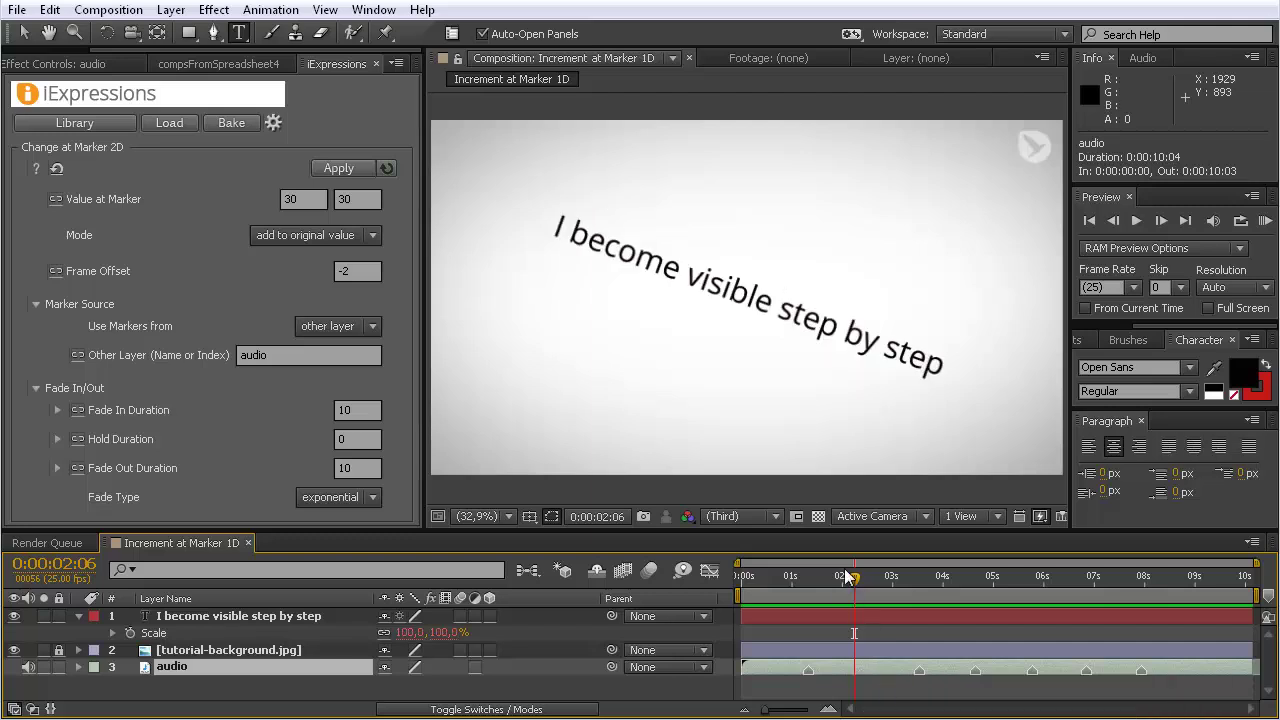
{"action": "mouse_move", "coordinate": [855, 578]}
{"action": "left_mouse_down"}
{"action": "mouse_move", "coordinate": [912, 598]}
{"action": "mouse_move", "coordinate": [814, 598]}
{"action": "mouse_move", "coordinate": [878, 598]}
{"action": "left_mouse_up"}
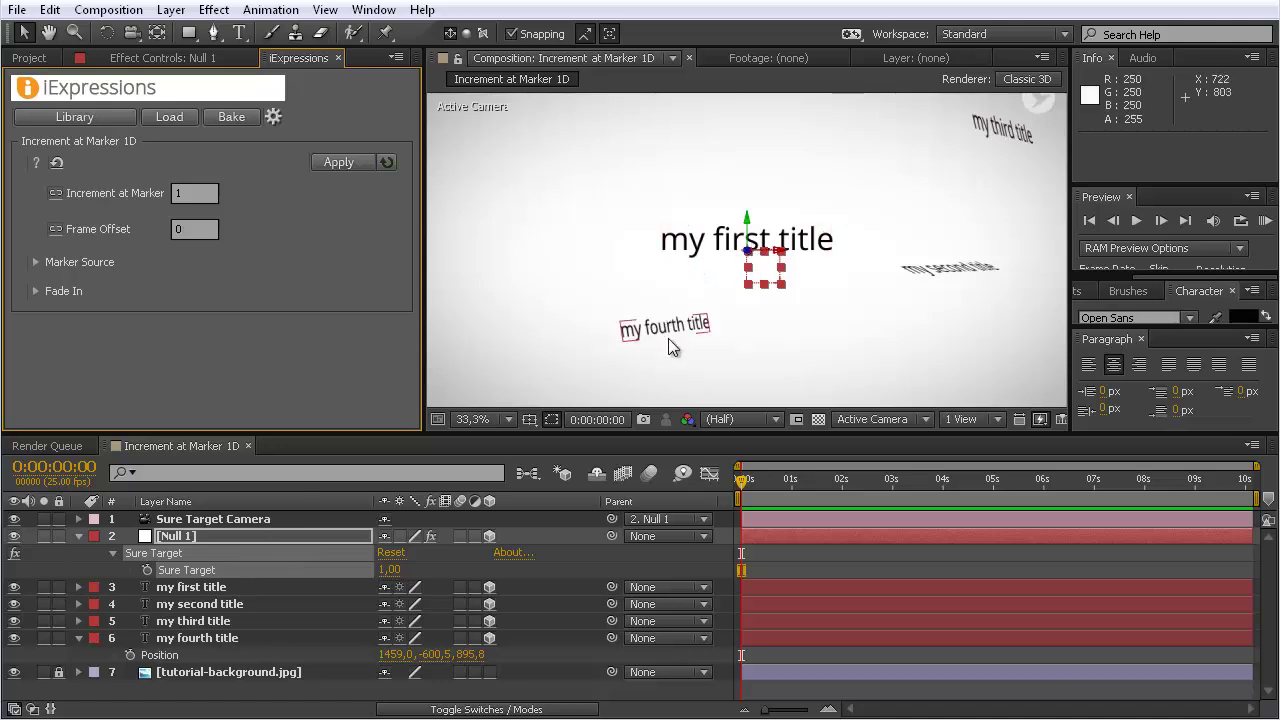
Examine the four title layers and the Sure Target effect settings on Null 1, including its target layer assignments.
{"action": "left_click", "coordinate": [184, 588]}
{"action": "left_click", "coordinate": [187, 605]}
{"action": "left_click", "coordinate": [193, 621]}
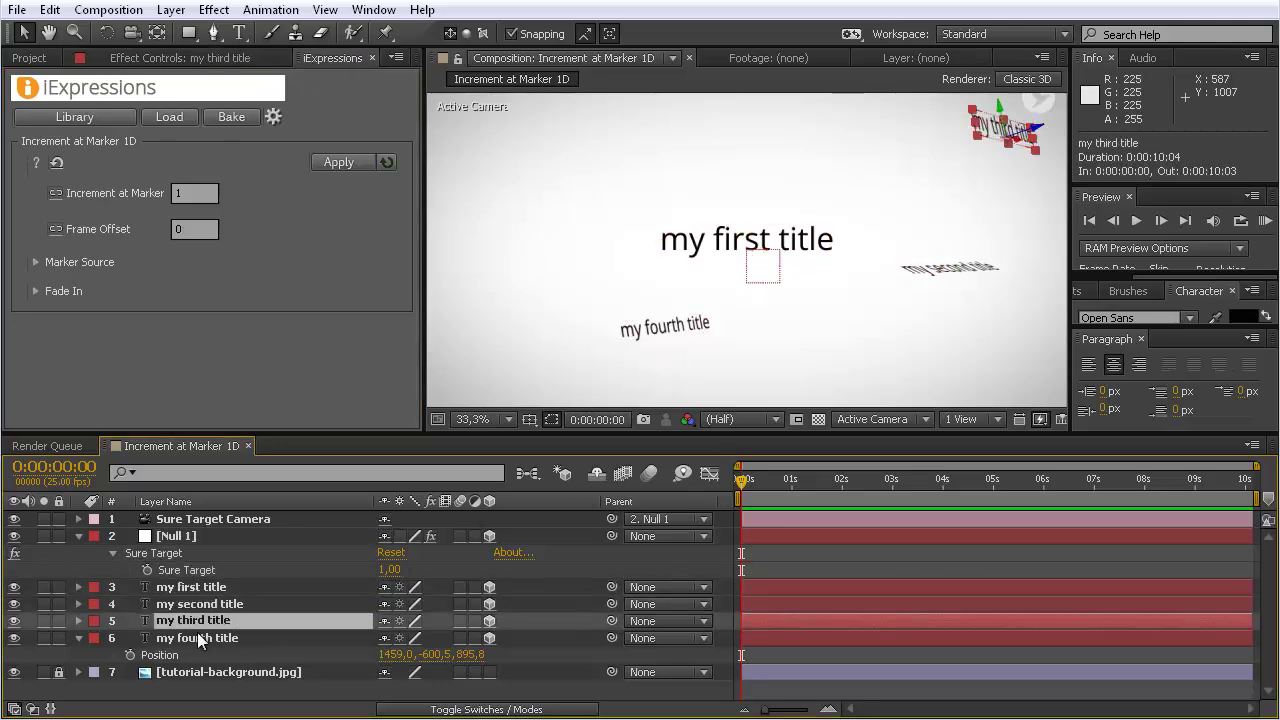
{"action": "left_click", "coordinate": [197, 636]}
{"action": "left_click", "coordinate": [198, 622]}
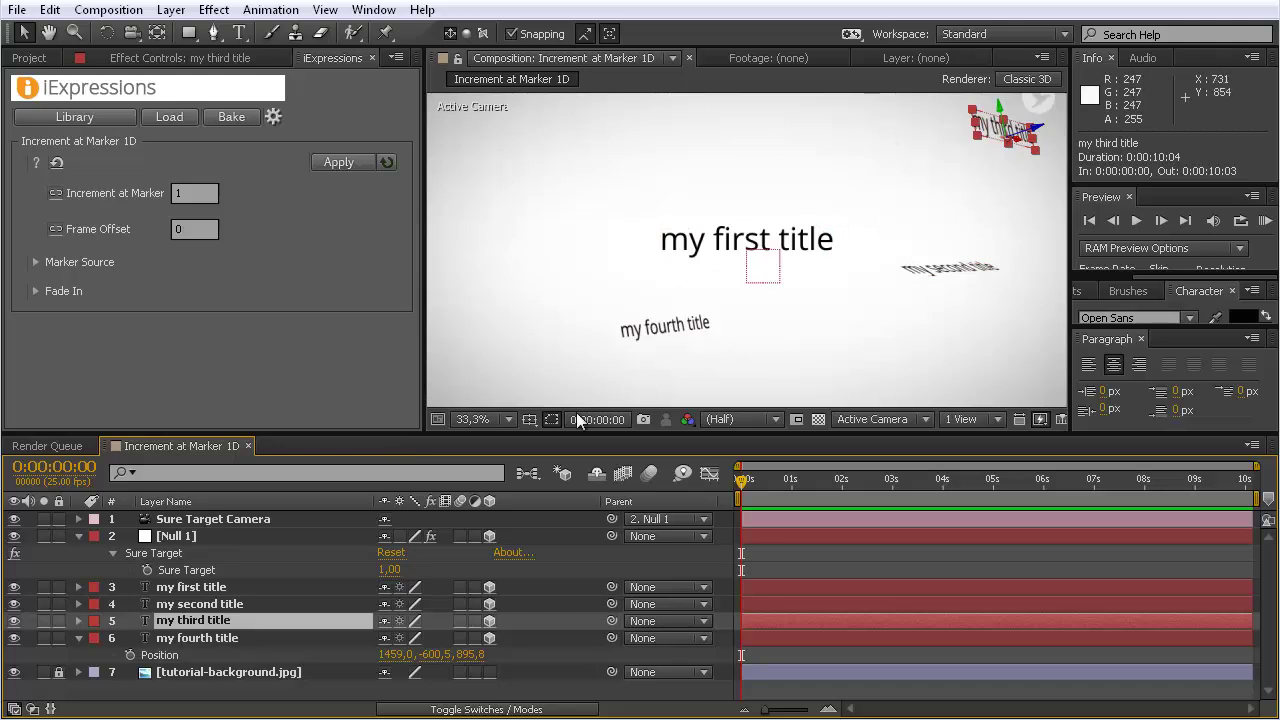
{"action": "left_click", "coordinate": [188, 535]}
{"action": "left_click", "coordinate": [173, 554]}
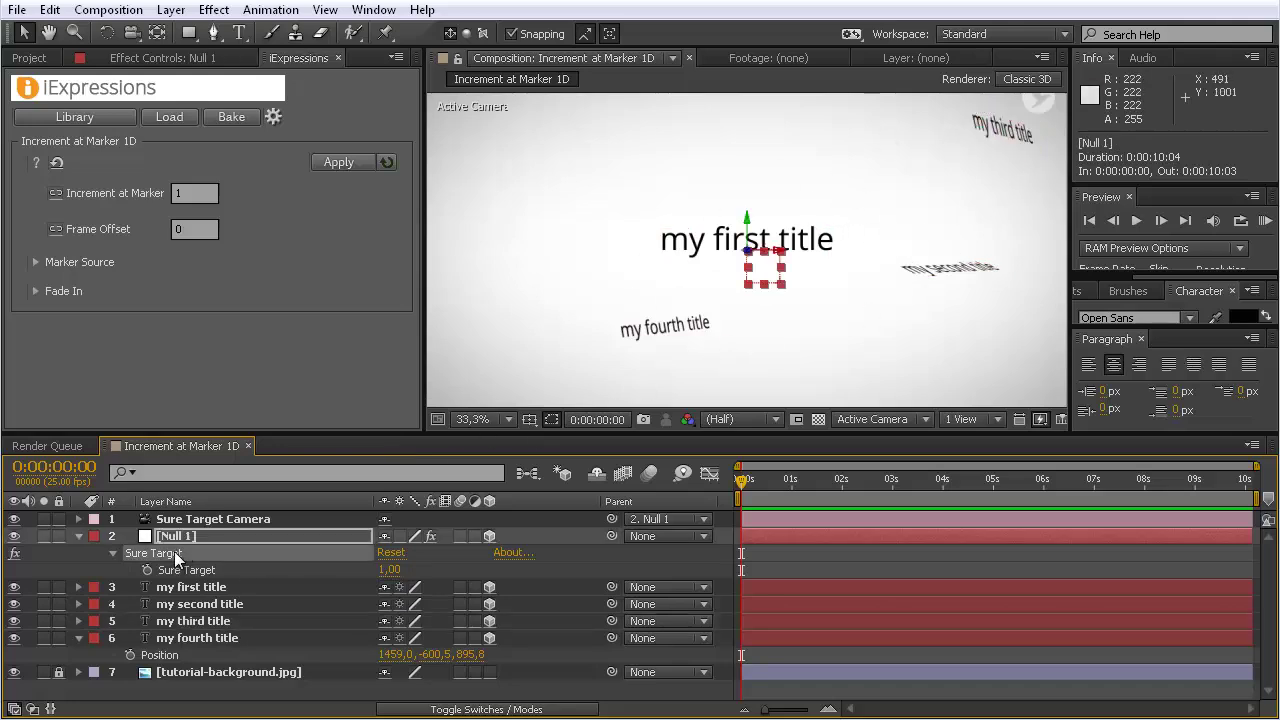
{"action": "left_click", "coordinate": [150, 52]}
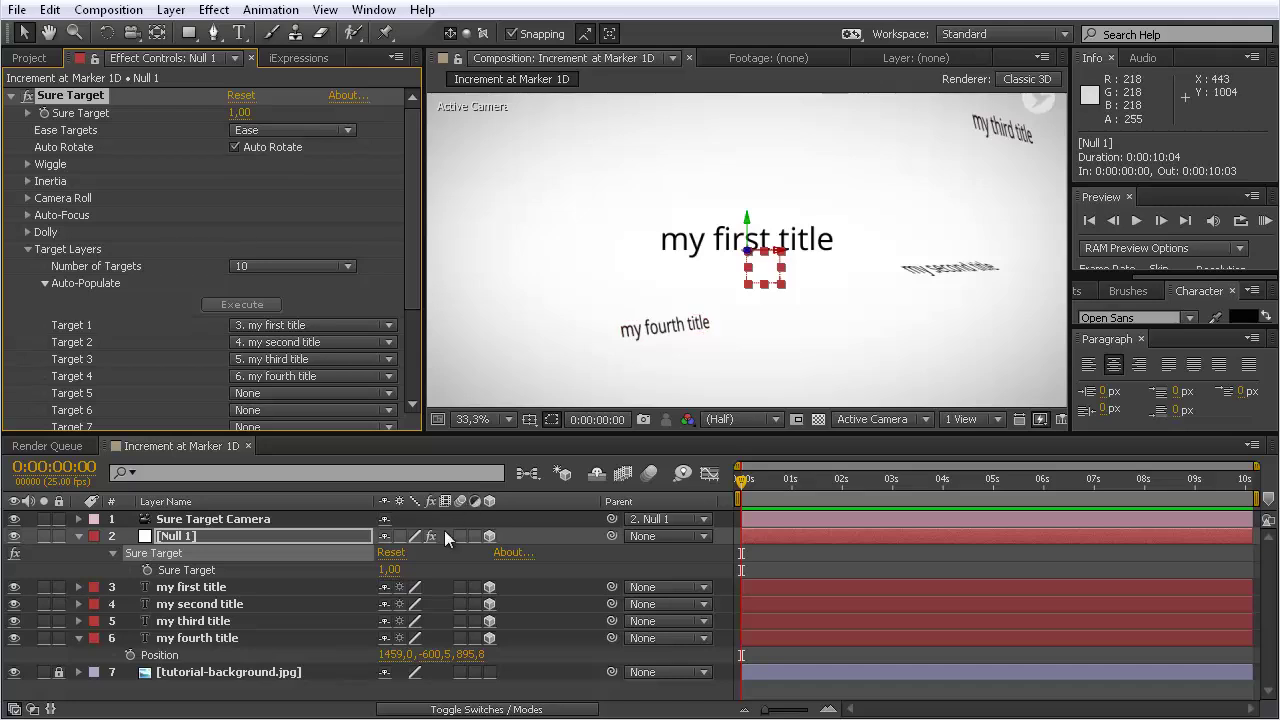
Test the Sure Target value on Null 1 at 2 and up to 4, and return it to 1.
{"action": "left_click", "coordinate": [388, 572]}
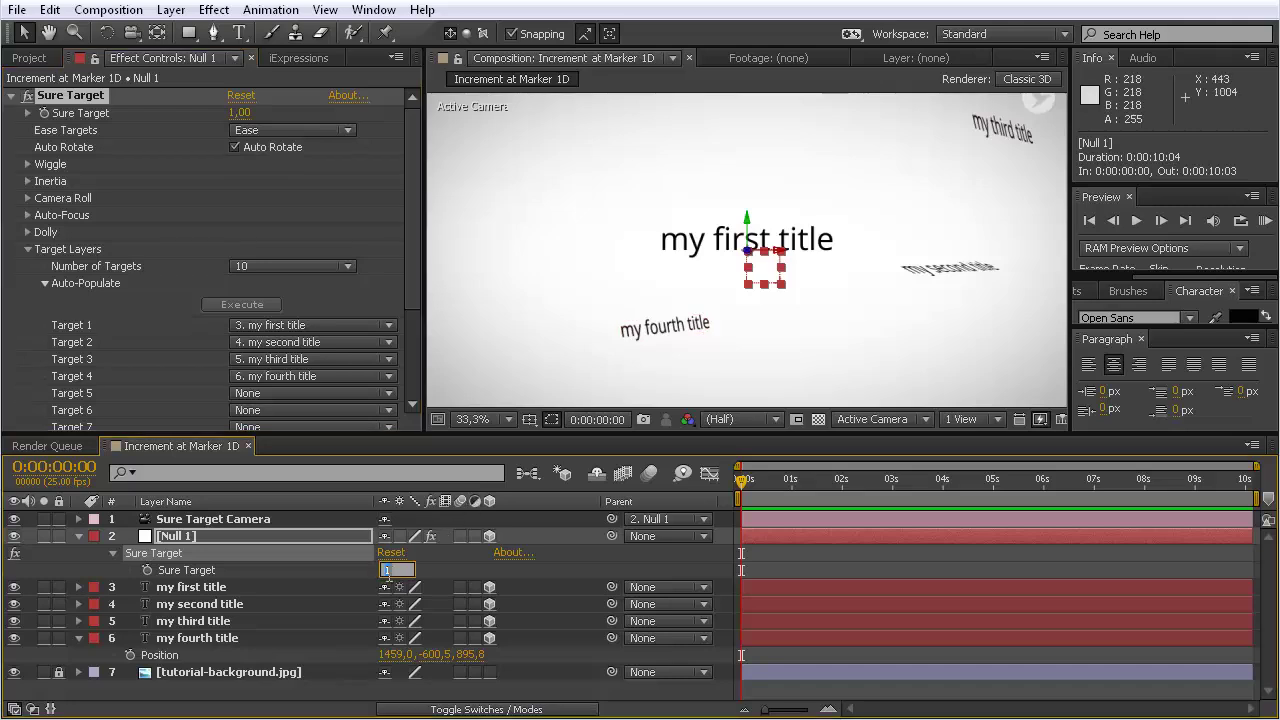
{"action": "key", "text": "Return"}
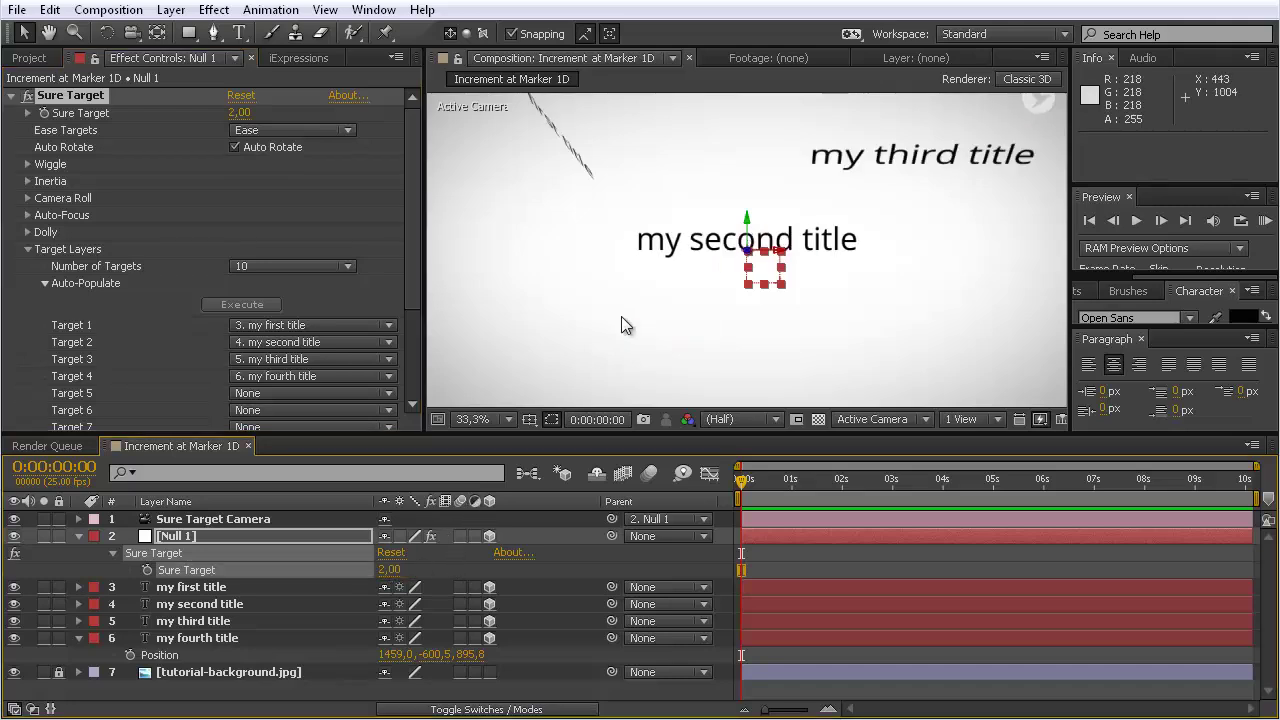
{"action": "left_click_drag", "start_coordinate": [384, 569], "coordinate": [408, 571]}
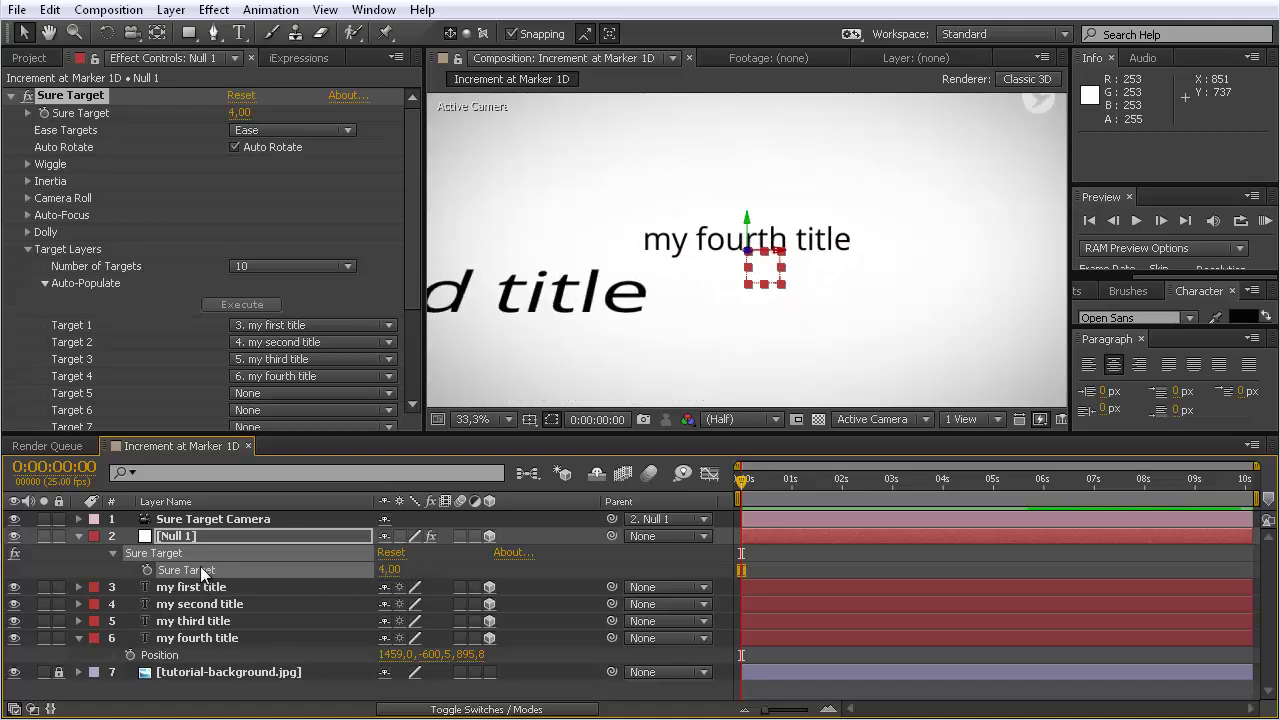
{"action": "left_click", "coordinate": [389, 570]}
{"action": "type", "text": "1"}
{"action": "key", "text": "Return"}
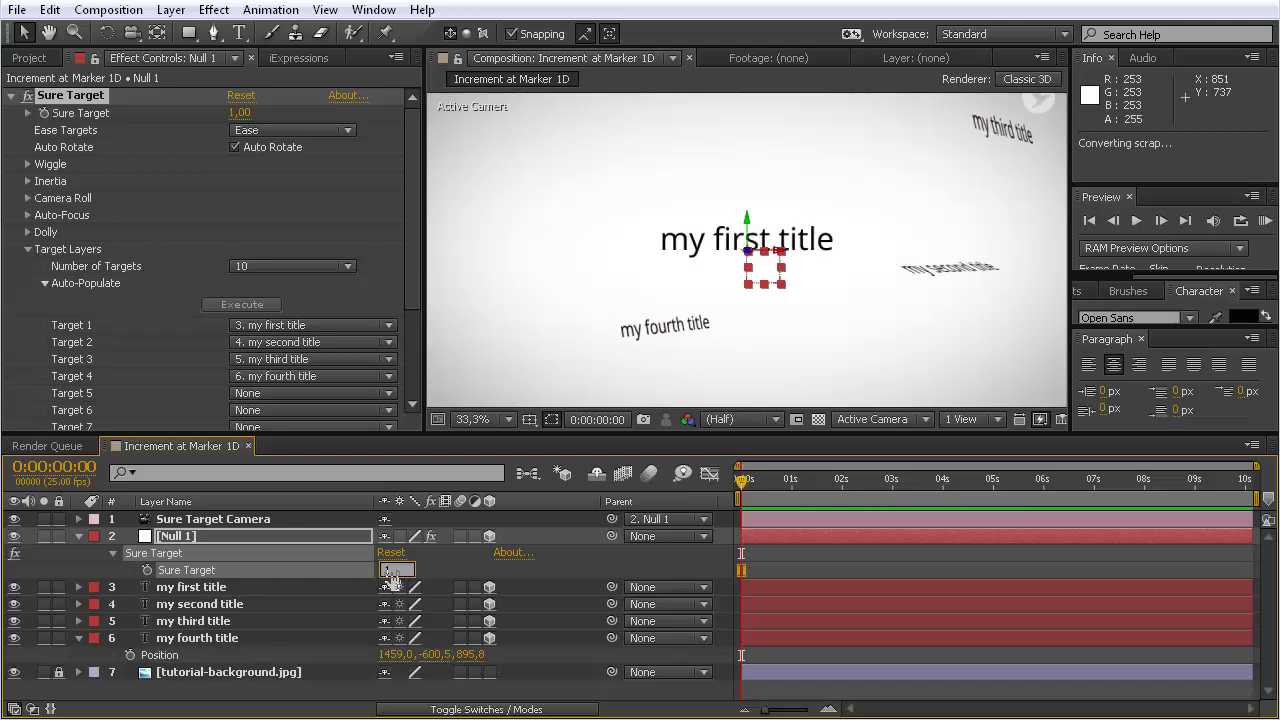
Keyframe Sure Target on Null 1 with 1 at 0:00:01:22 and 2 at 0:00:02:24.
{"action": "left_click", "coordinate": [147, 570]}
{"action": "left_click_drag", "start_coordinate": [741, 570], "coordinate": [833, 570]}
{"action": "left_click_drag", "start_coordinate": [742, 481], "coordinate": [884, 483]}
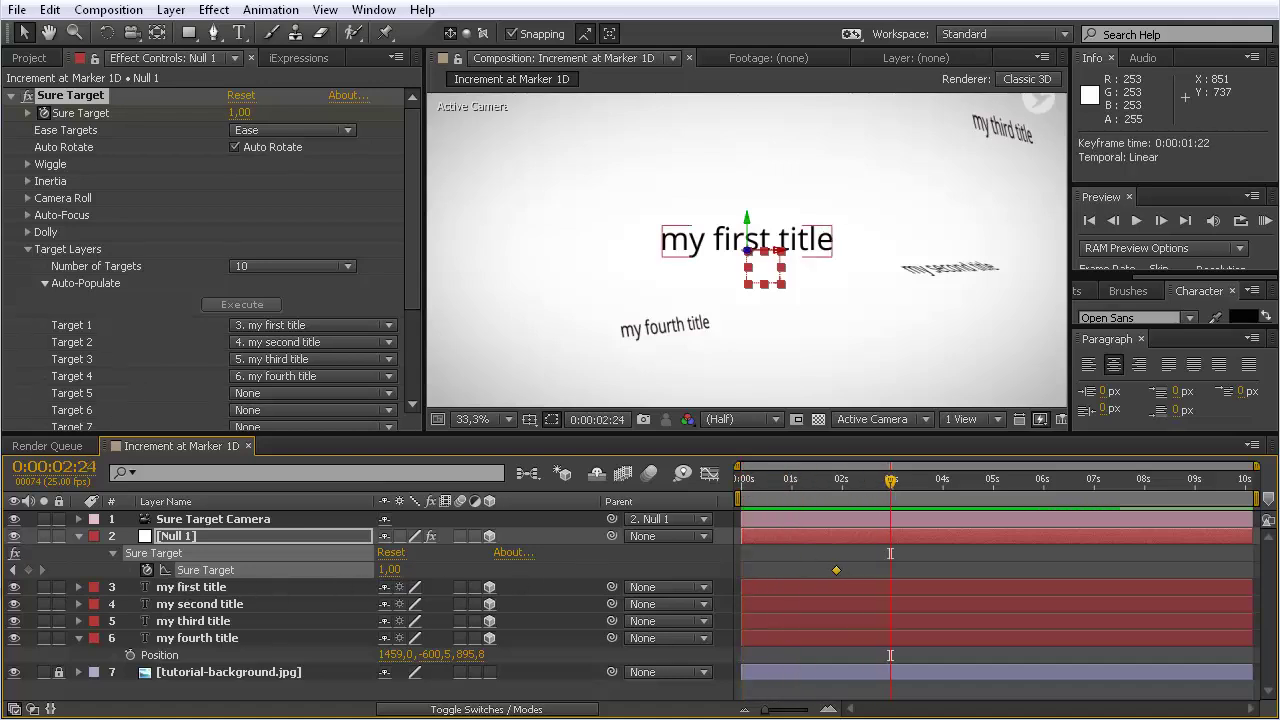
{"action": "left_click", "coordinate": [405, 571]}
{"action": "type", "text": "2"}
{"action": "key", "text": "Return"}
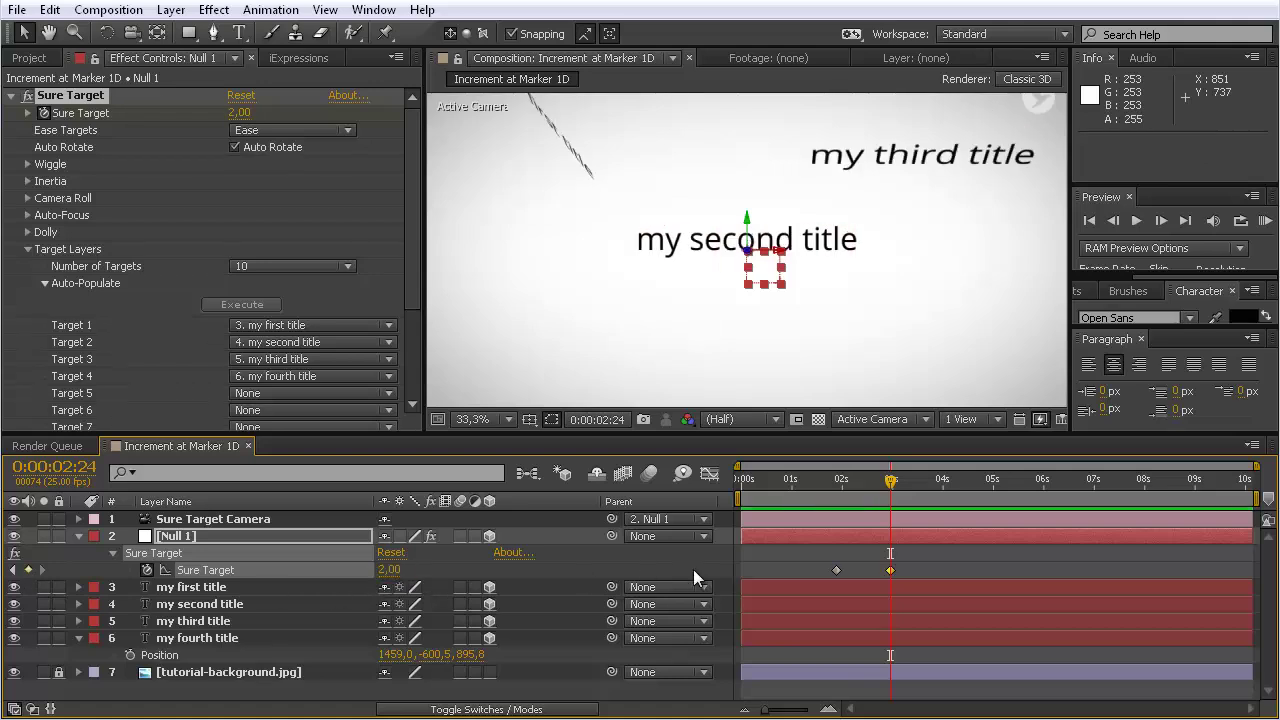
Add Sure Target keyframes that hold 2 at 0:00:05:01 and reach 3 at 0:00:06:01.
{"action": "mouse_move", "coordinate": [896, 500]}
{"action": "left_mouse_down"}
{"action": "mouse_move", "coordinate": [838, 496]}
{"action": "mouse_move", "coordinate": [896, 494]}
{"action": "left_mouse_up"}
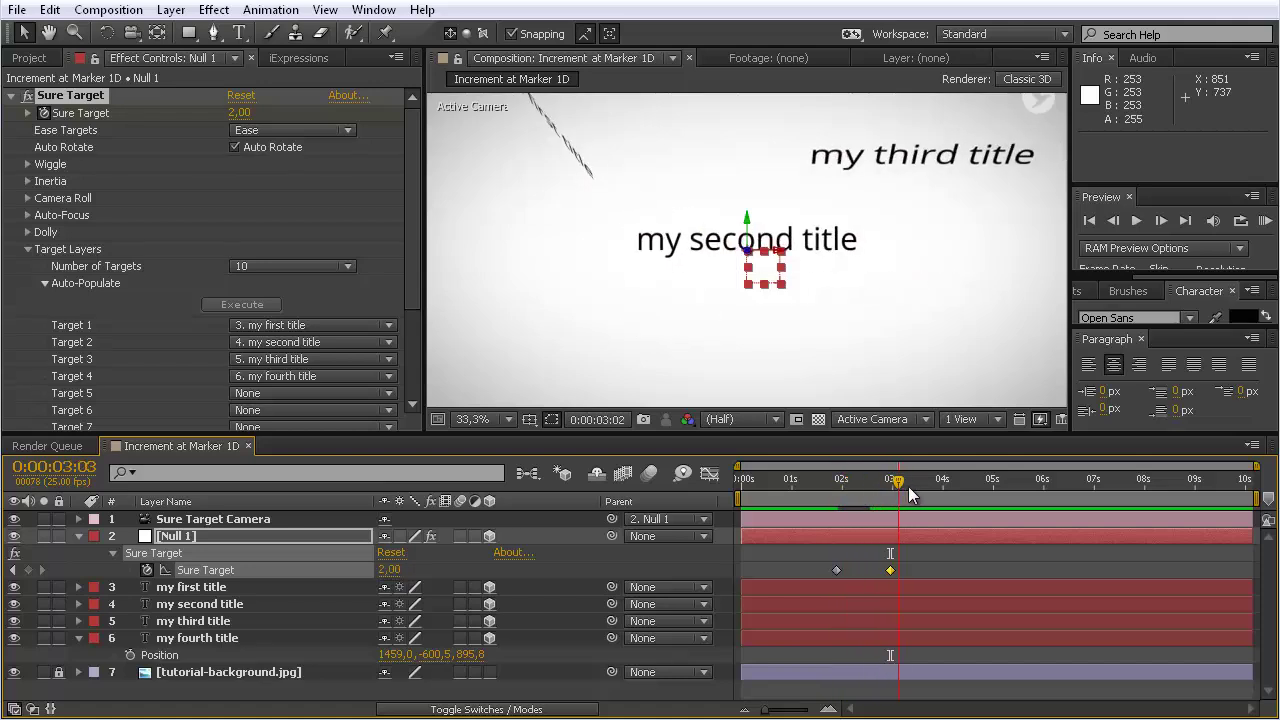
{"action": "left_click", "coordinate": [995, 488]}
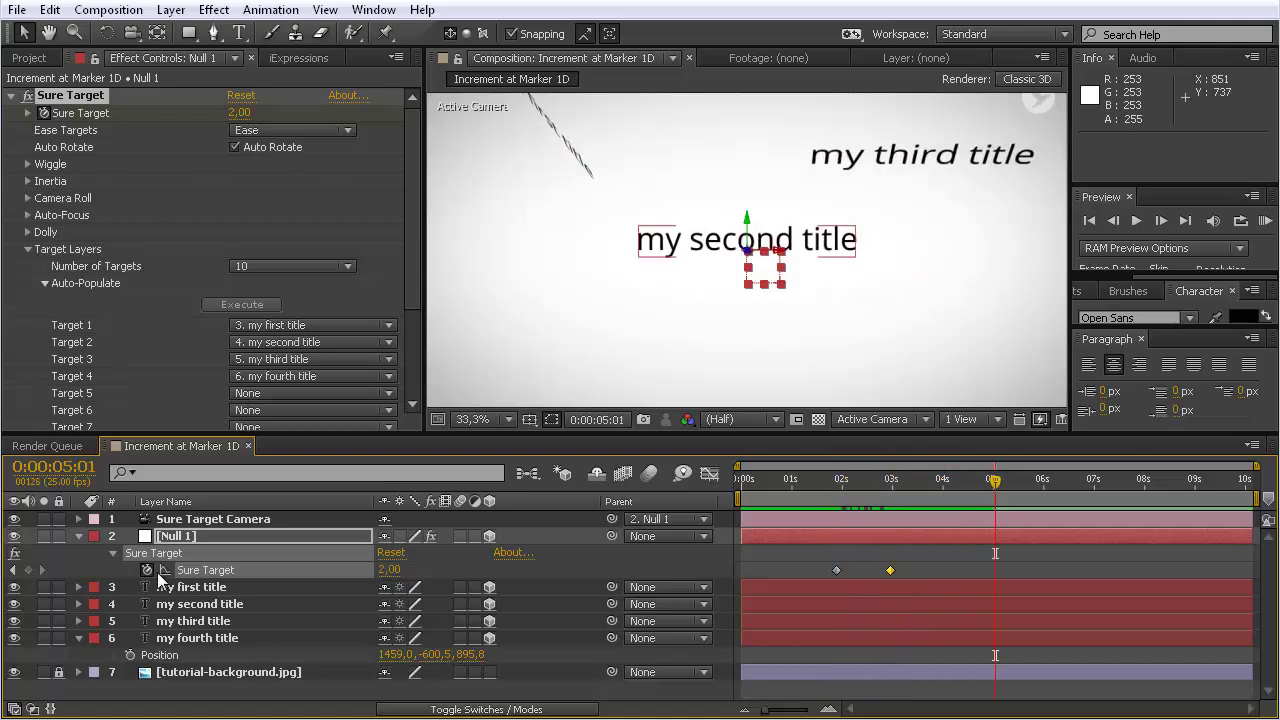
{"action": "left_click", "coordinate": [28, 569]}
{"action": "left_click", "coordinate": [998, 482]}
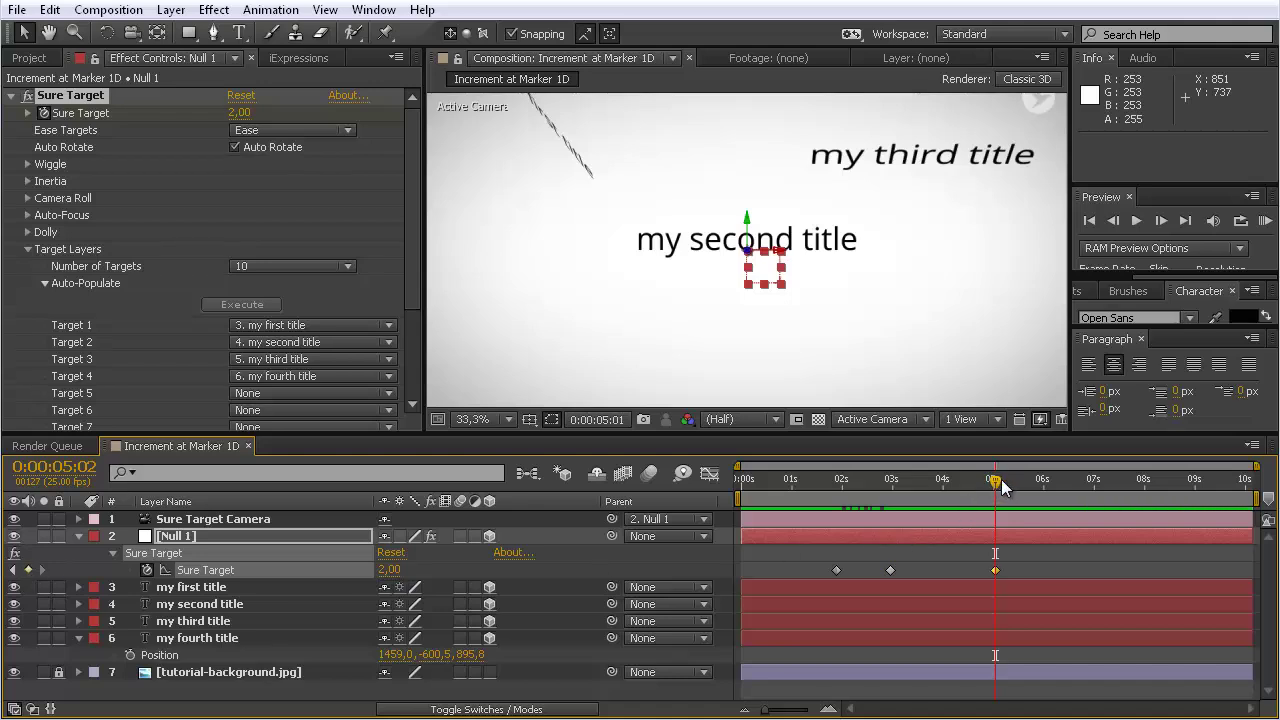
{"action": "left_click_drag", "start_coordinate": [1001, 482], "coordinate": [1045, 483]}
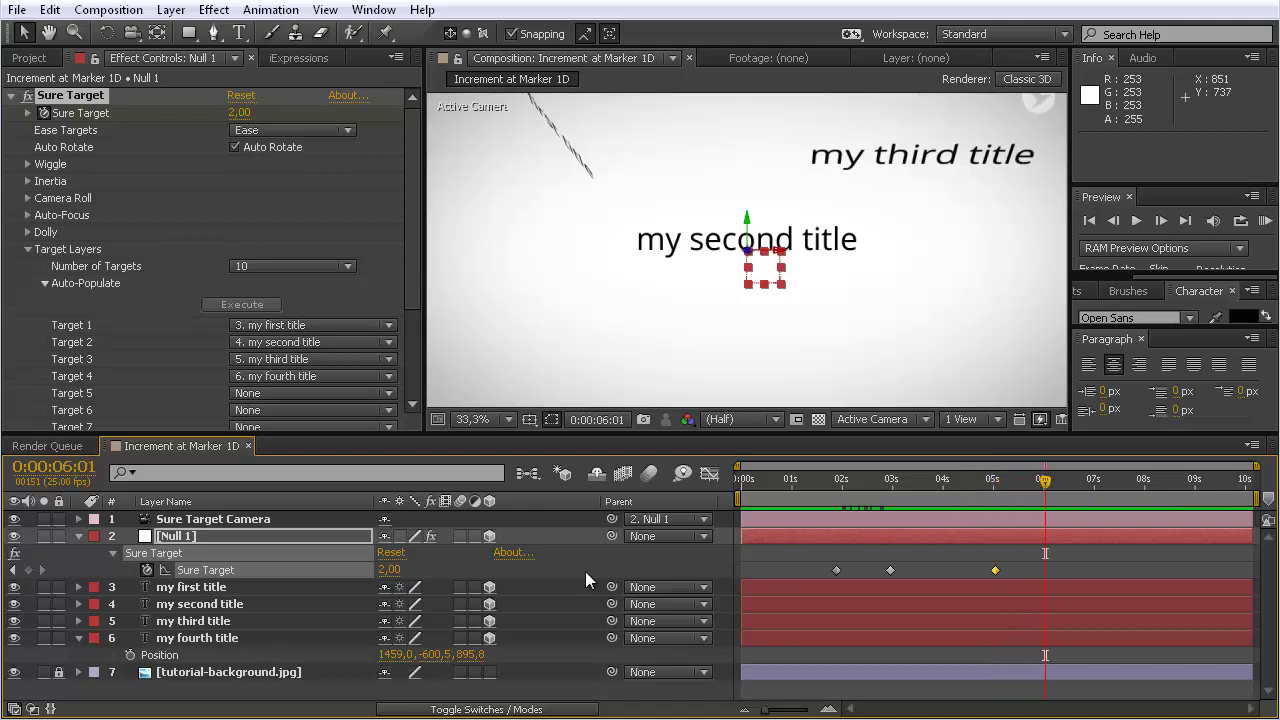
{"action": "left_click", "coordinate": [389, 569]}
{"action": "type", "text": "3"}
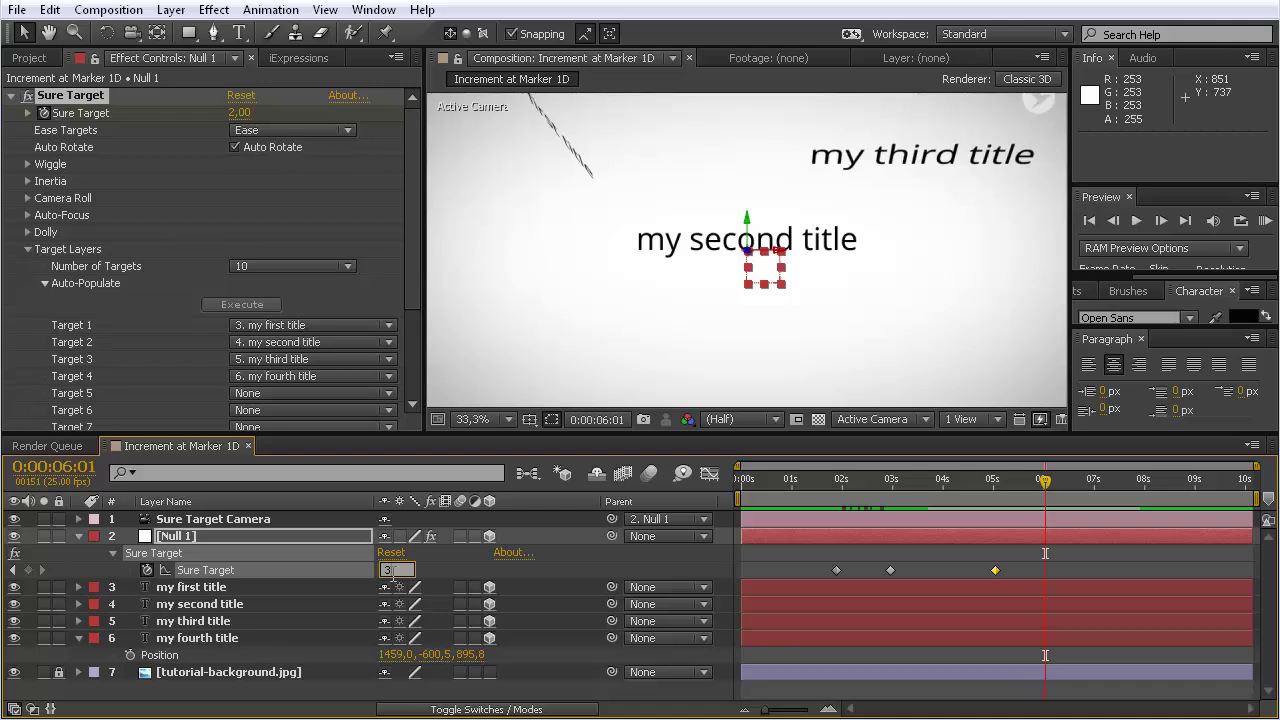
{"action": "key", "text": "Return"}
Scrub back through the Sure Target keyframes to review the camera moves, and show the iExpressions settings again.
{"action": "left_click_drag", "start_coordinate": [1054, 477], "coordinate": [975, 490]}
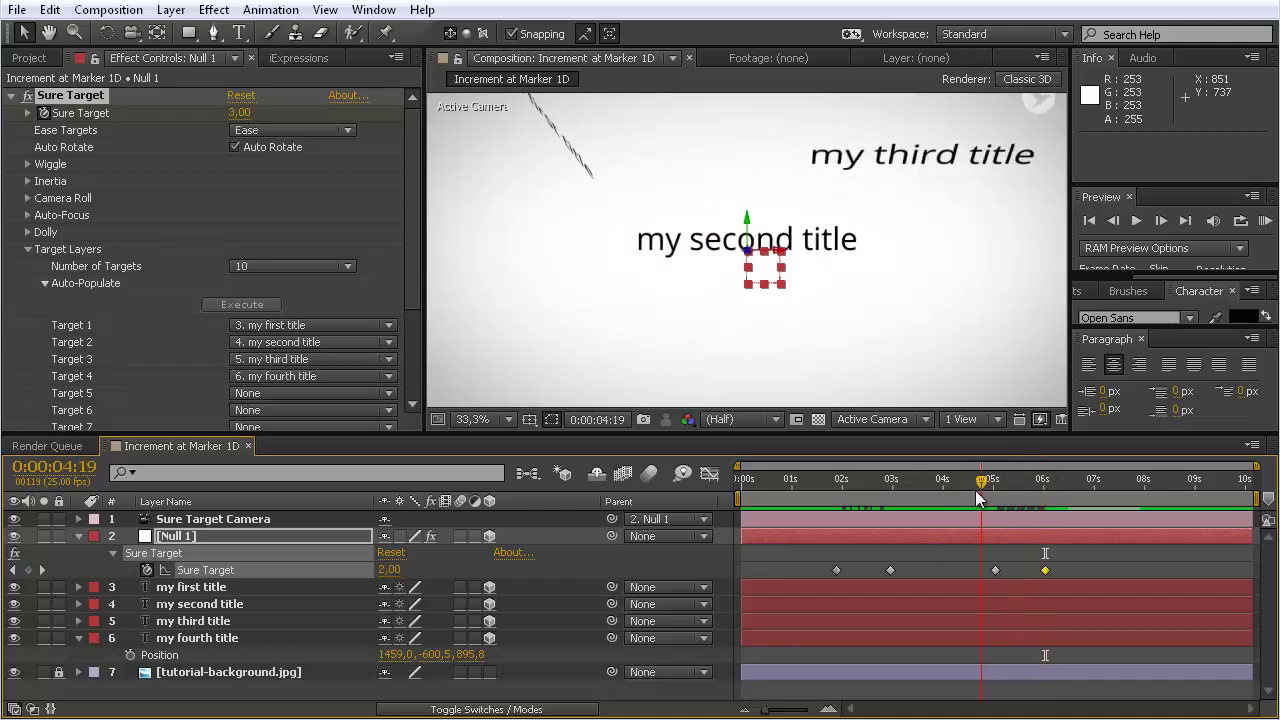
{"action": "mouse_move", "coordinate": [890, 500]}
{"action": "left_mouse_down"}
{"action": "mouse_move", "coordinate": [752, 500]}
{"action": "mouse_move", "coordinate": [1066, 495]}
{"action": "mouse_move", "coordinate": [838, 495]}
{"action": "mouse_move", "coordinate": [894, 494]}
{"action": "left_mouse_up"}
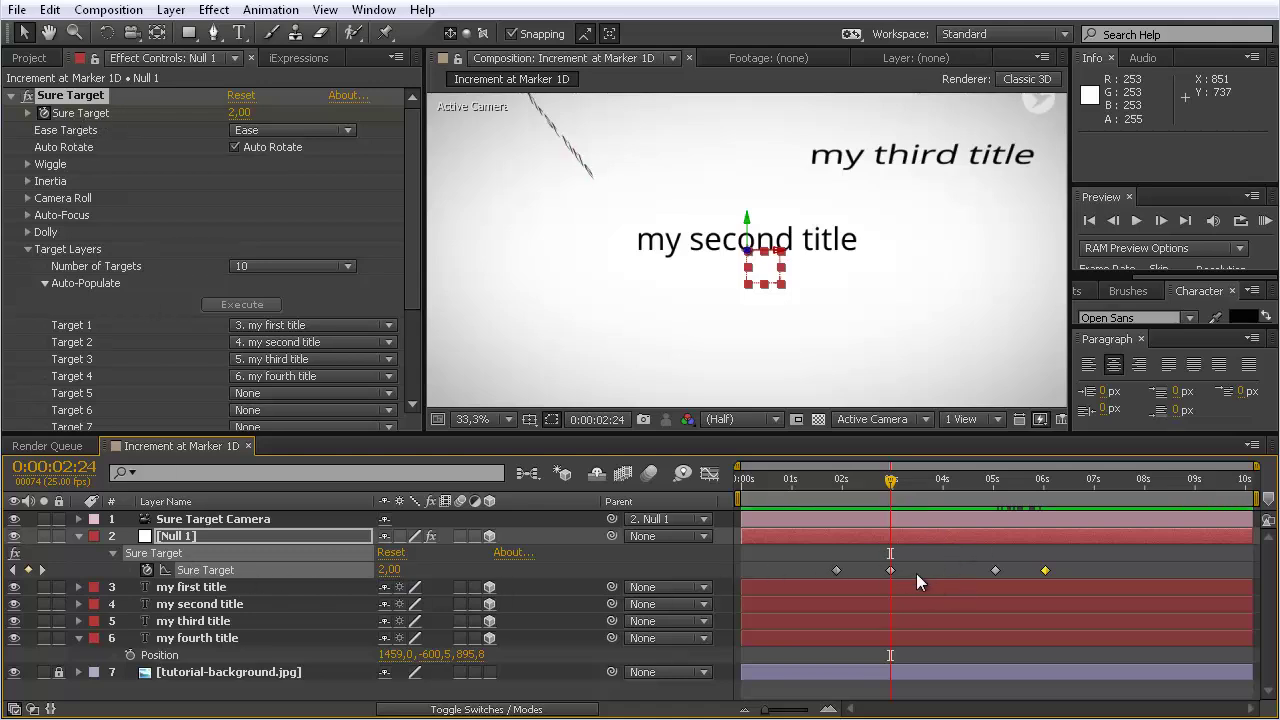
{"action": "left_click", "coordinate": [299, 56]}
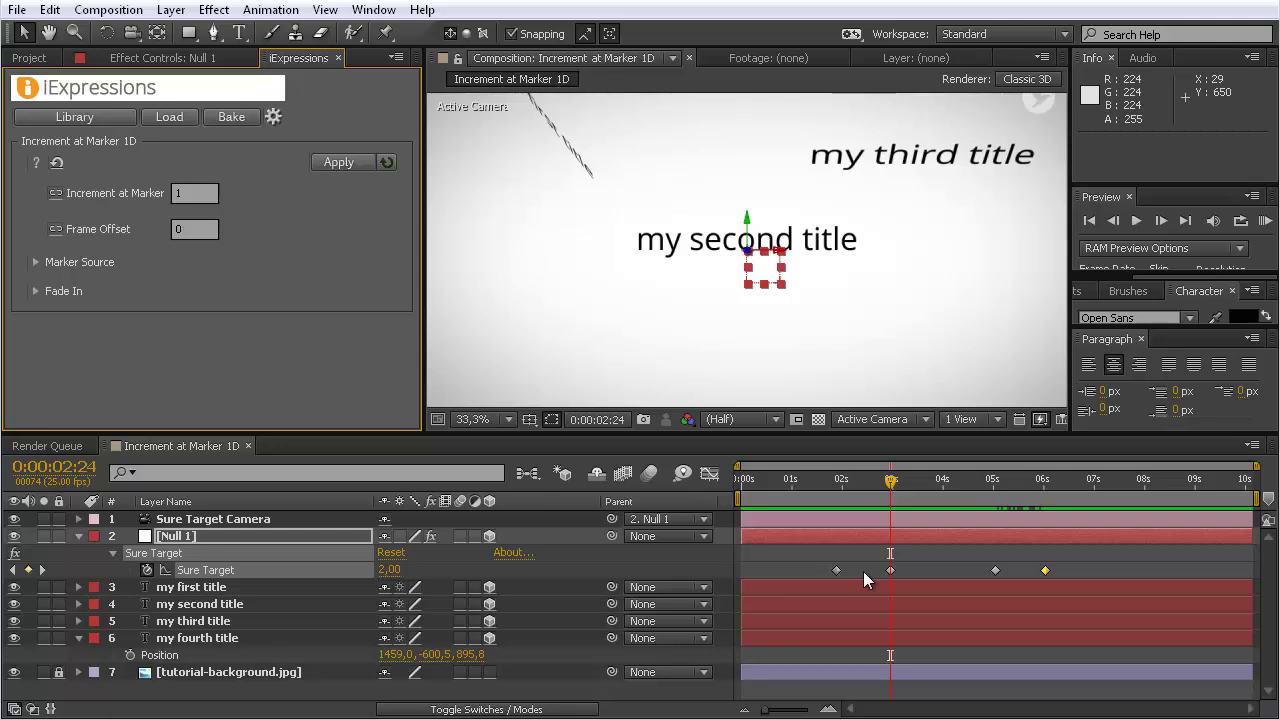
{"action": "mouse_move", "coordinate": [897, 490]}
{"action": "left_mouse_down"}
{"action": "mouse_move", "coordinate": [851, 497]}
{"action": "mouse_move", "coordinate": [896, 502]}
{"action": "left_mouse_up"}
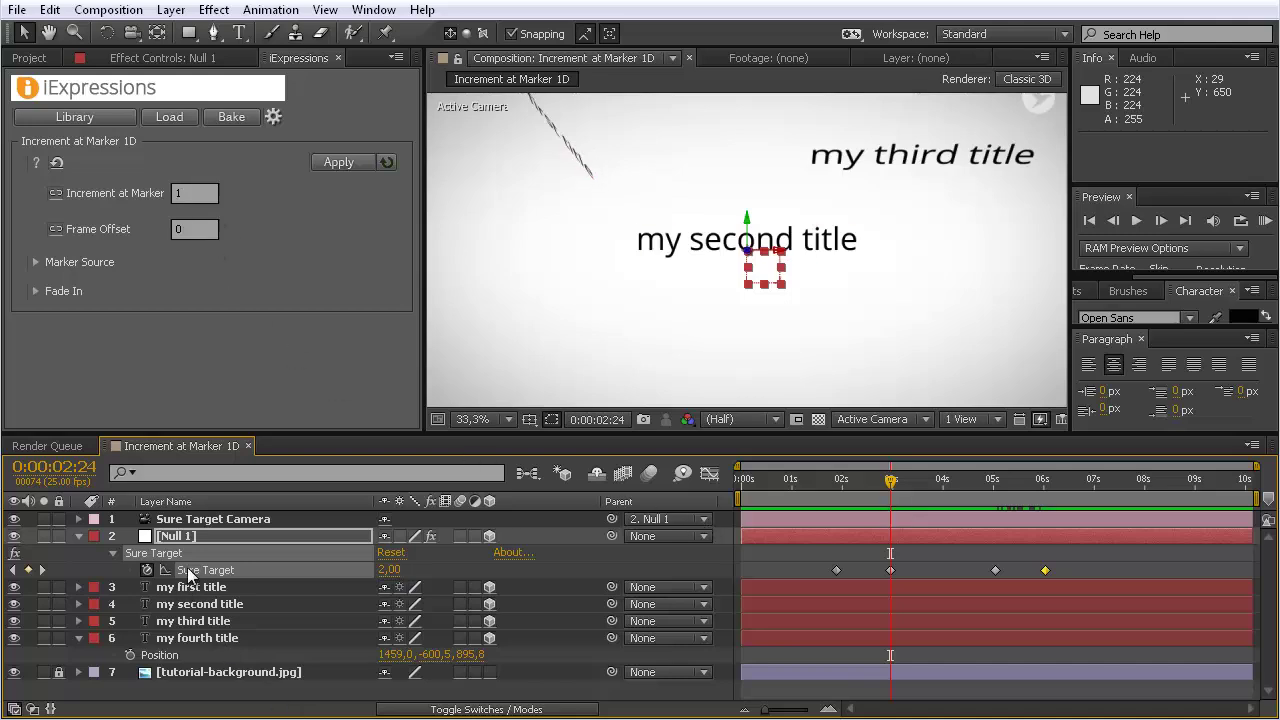
Set Sure Target back to 1 and remove all of its keyframes.
{"action": "left_click", "coordinate": [388, 569]}
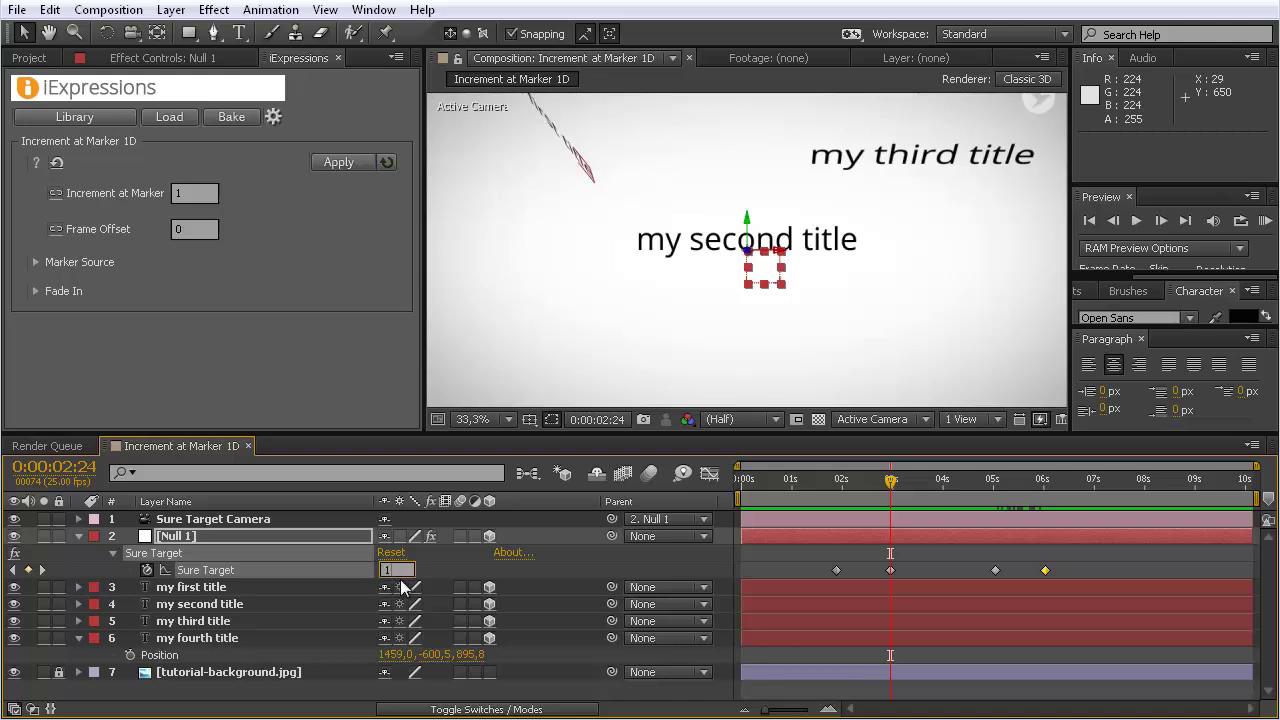
{"action": "type", "text": "1"}
{"action": "key", "text": "Return"}
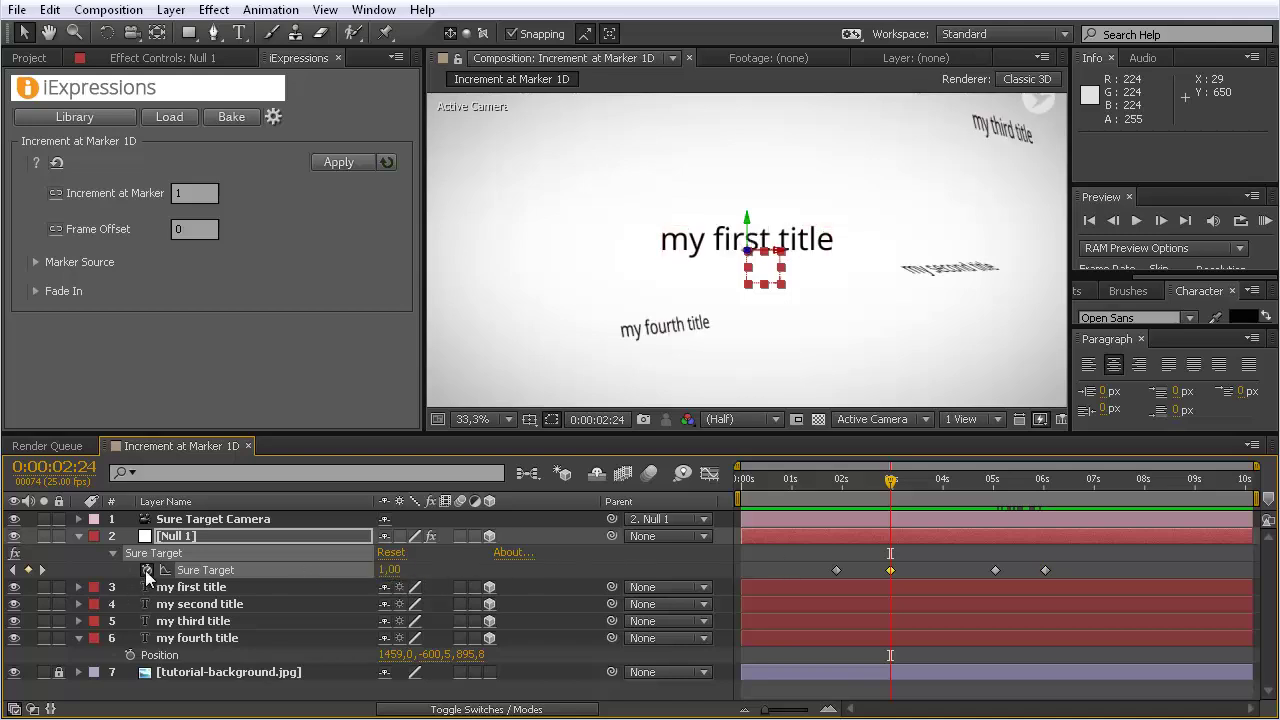
{"action": "left_click", "coordinate": [145, 570]}
Apply Increment at Marker 1D to Null 1's Sure Target with a Fade In Duration of 20 and the exp in fade type.
{"action": "mouse_move", "coordinate": [889, 482]}
{"action": "left_mouse_down"}
{"action": "mouse_move", "coordinate": [923, 484]}
{"action": "mouse_move", "coordinate": [892, 484]}
{"action": "left_mouse_up"}
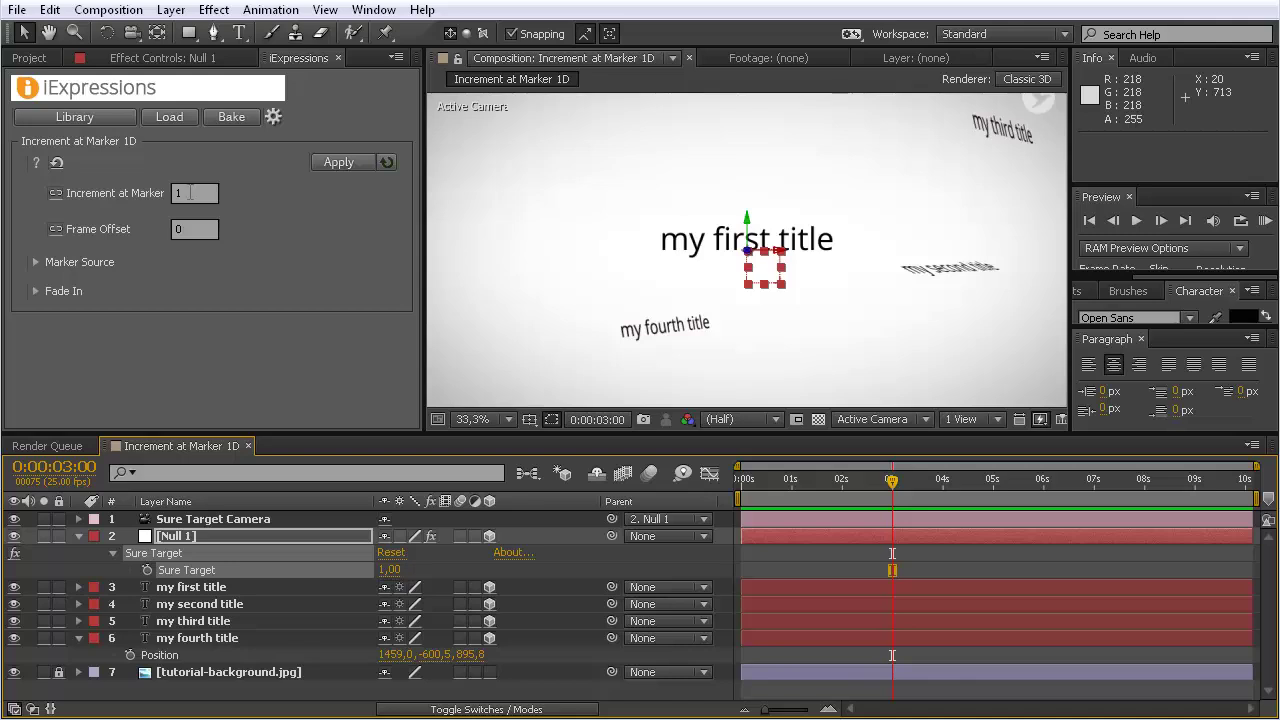
{"action": "left_click", "coordinate": [36, 291]}
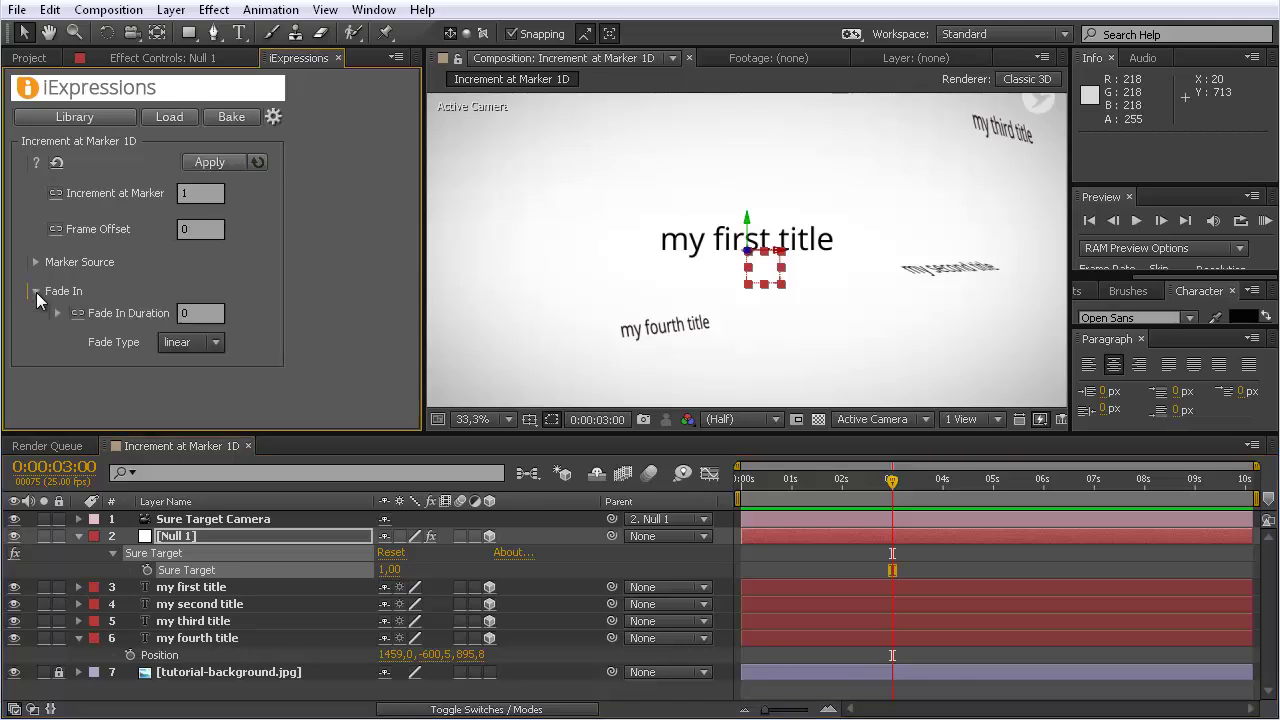
{"action": "left_click", "coordinate": [200, 313]}
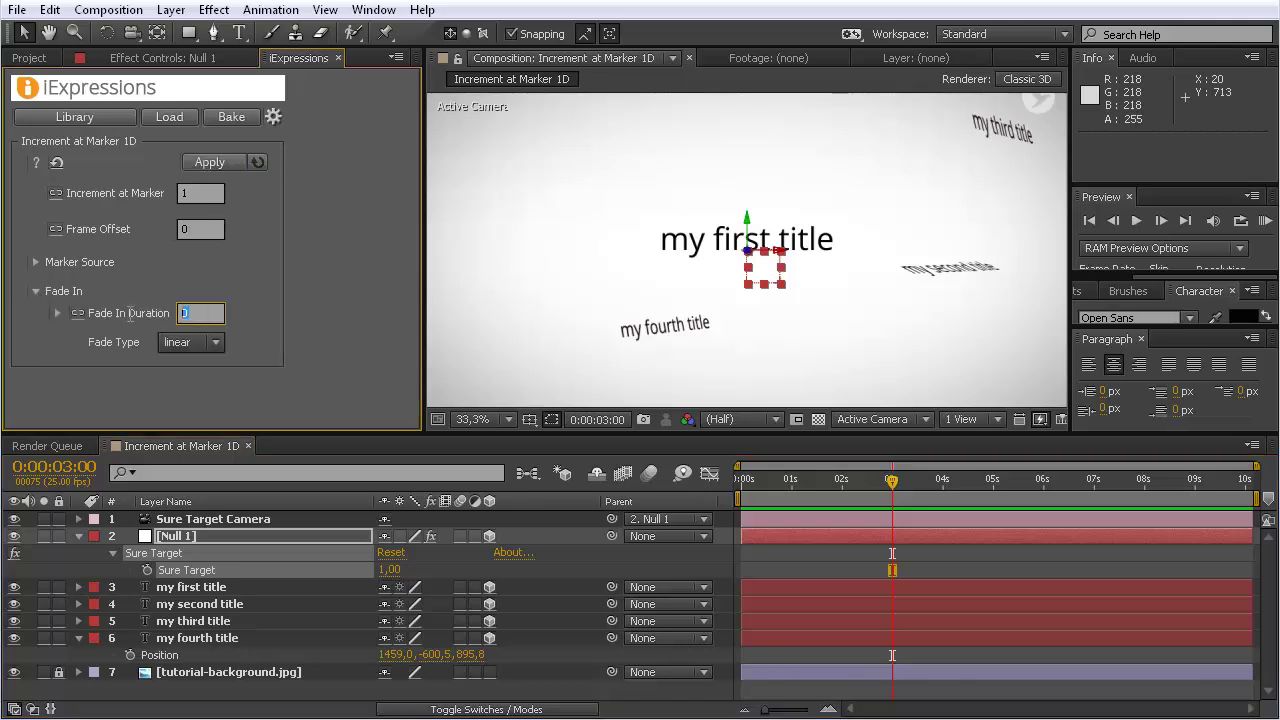
{"action": "left_click", "coordinate": [212, 343]}
{"action": "left_click", "coordinate": [193, 386]}
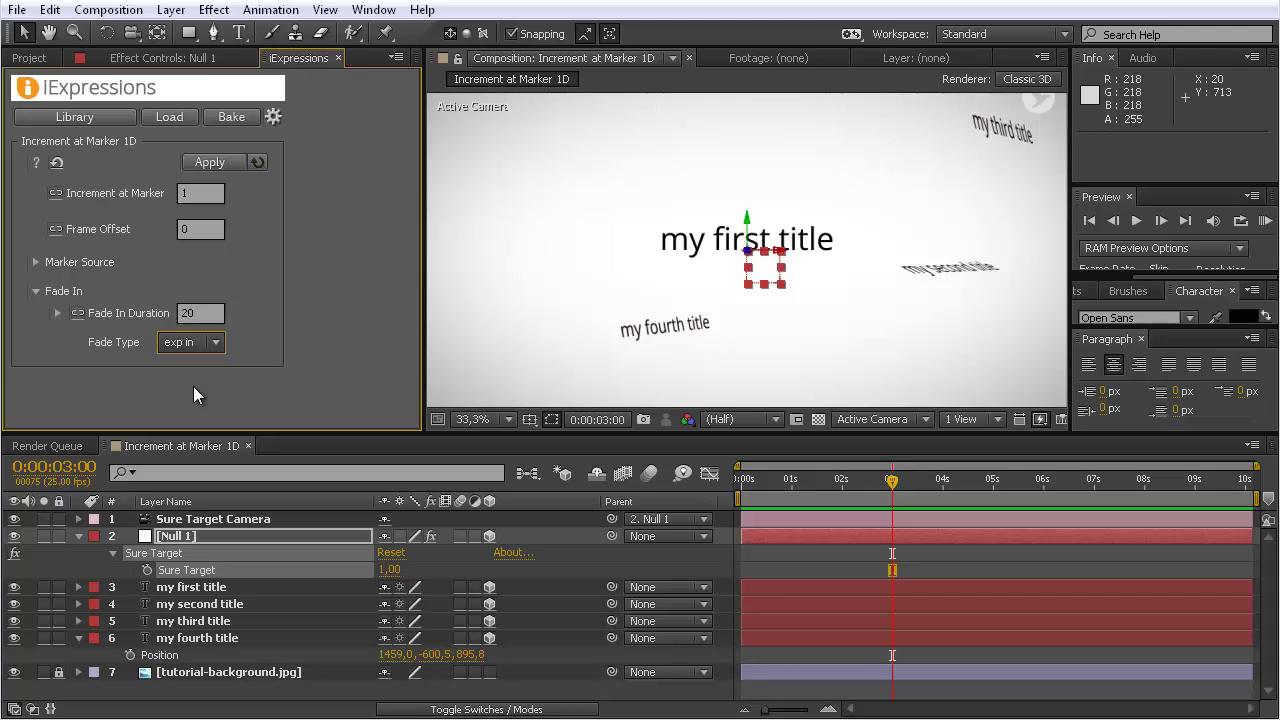
{"action": "left_click", "coordinate": [186, 571]}
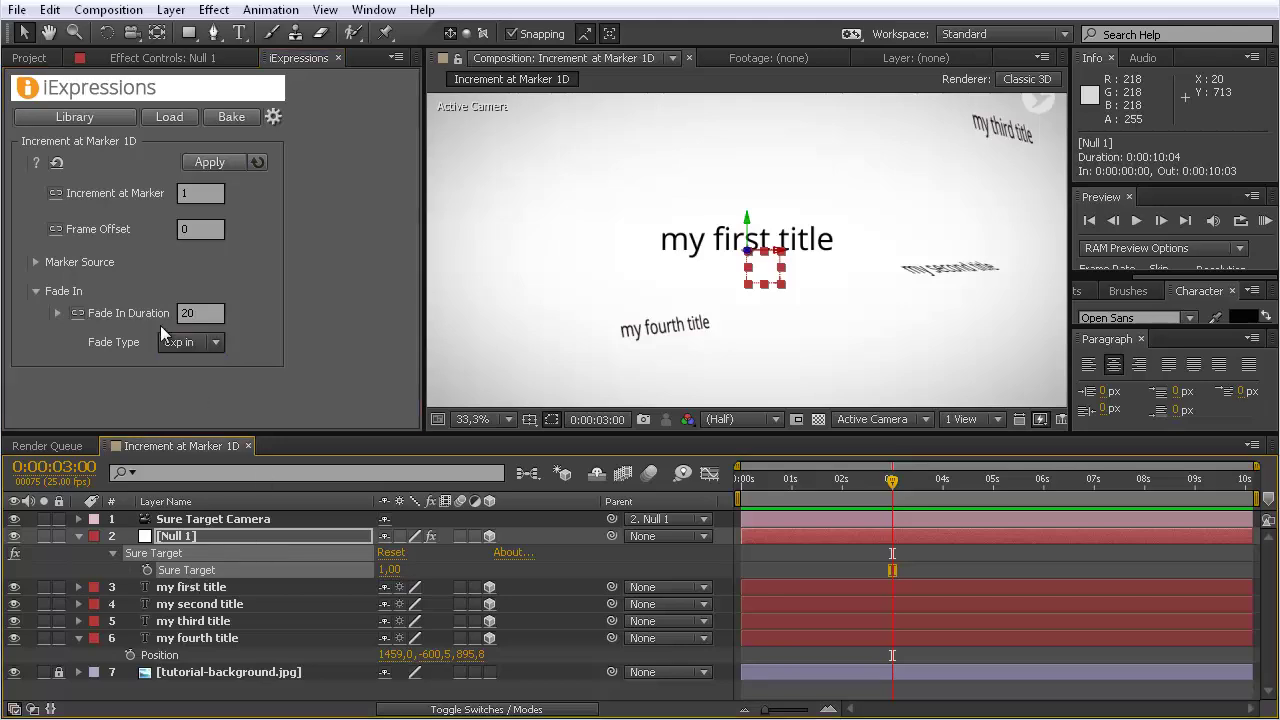
{"action": "left_click", "coordinate": [207, 158]}
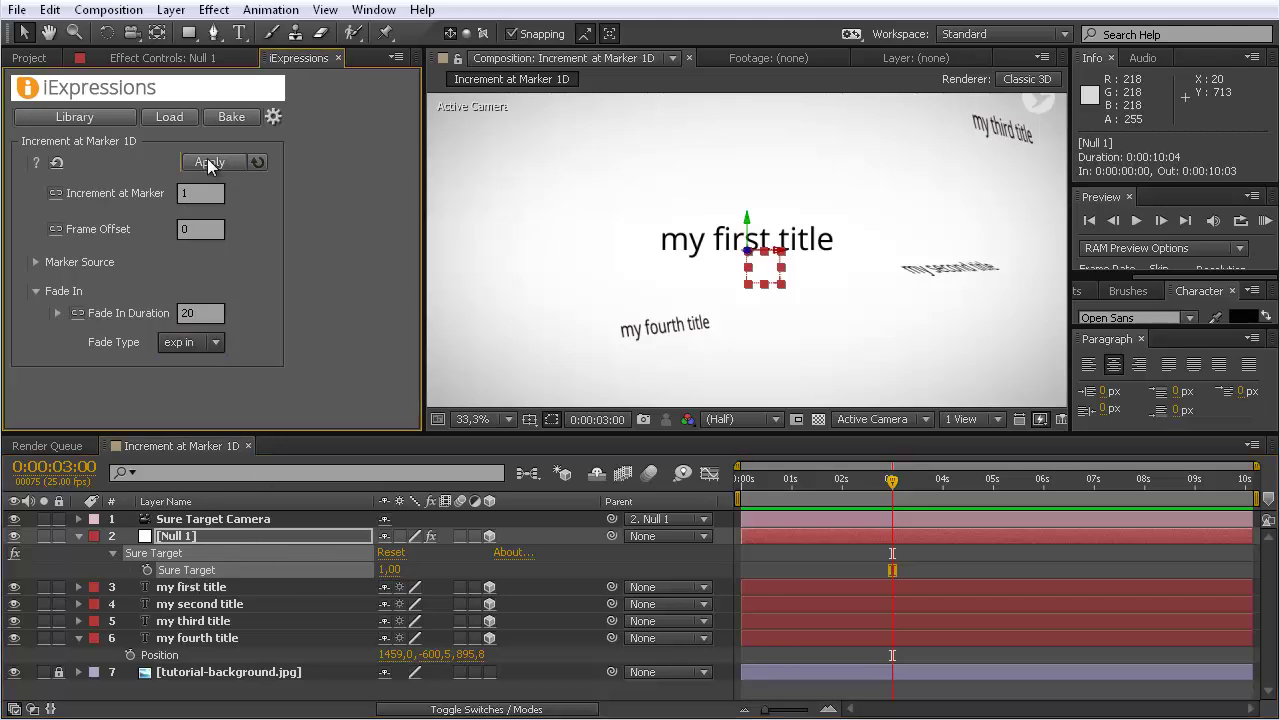
Add layer markers to Null 1 at 0:00:04:01 and 0:00:08:08.
{"action": "left_click_drag", "start_coordinate": [892, 482], "coordinate": [945, 488]}
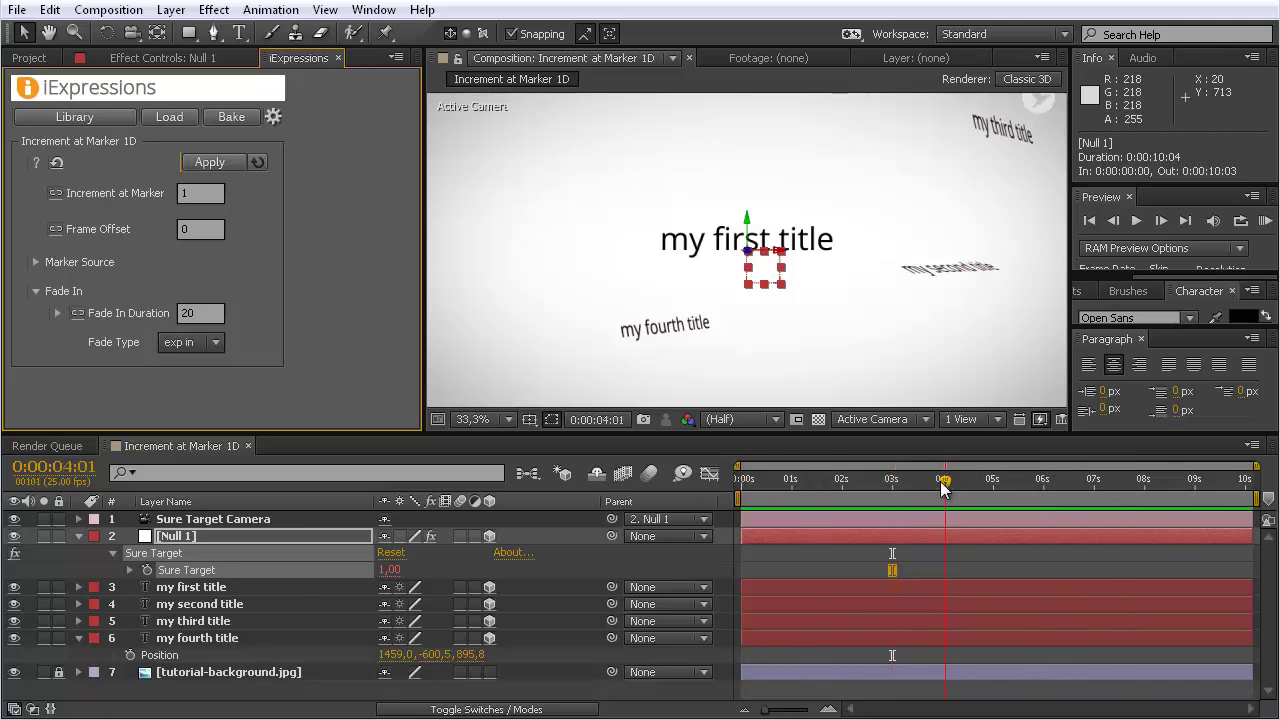
{"action": "left_click", "coordinate": [438, 559]}
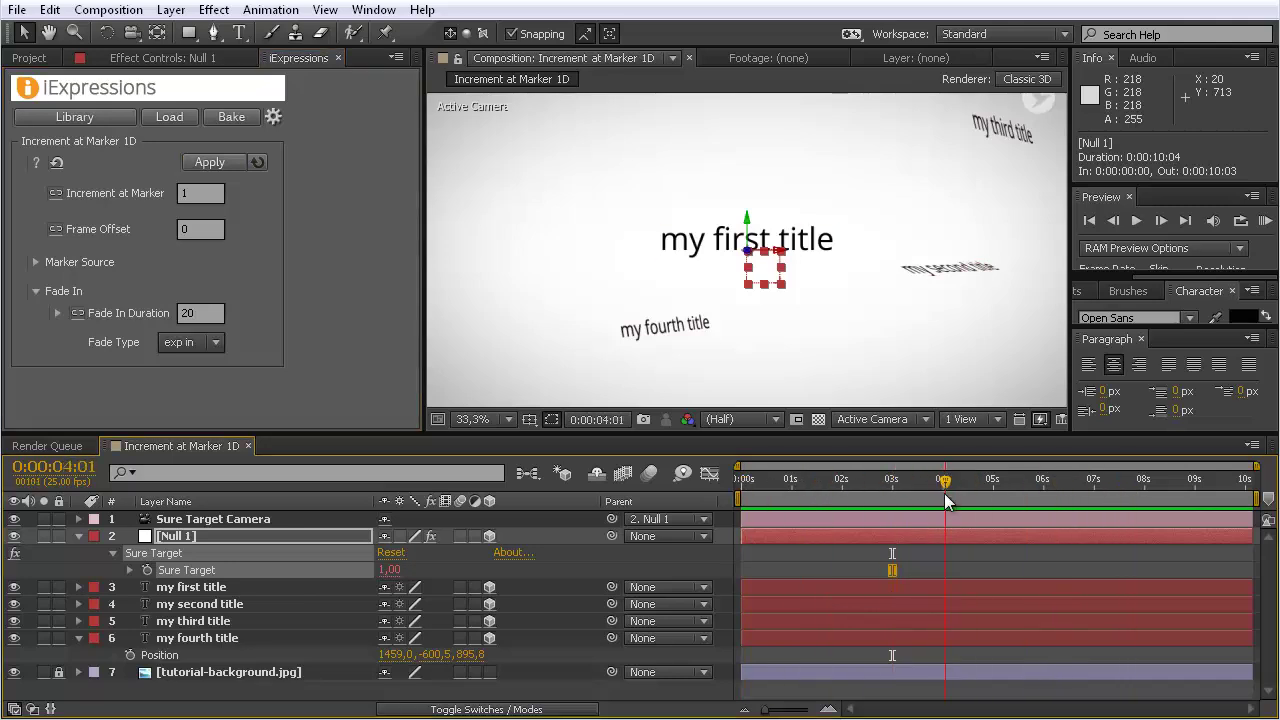
{"action": "left_click", "coordinate": [197, 536]}
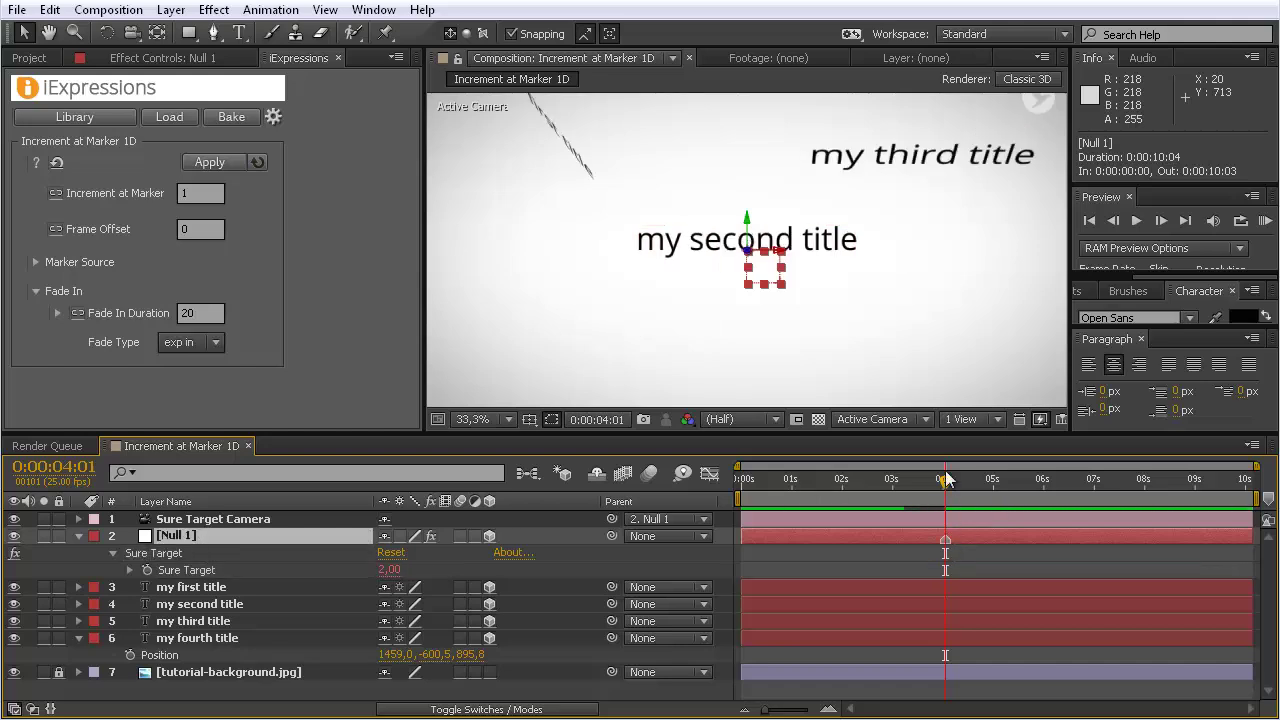
{"action": "left_click_drag", "start_coordinate": [945, 480], "coordinate": [1047, 480]}
{"action": "left_click_drag", "start_coordinate": [1136, 481], "coordinate": [1159, 483]}
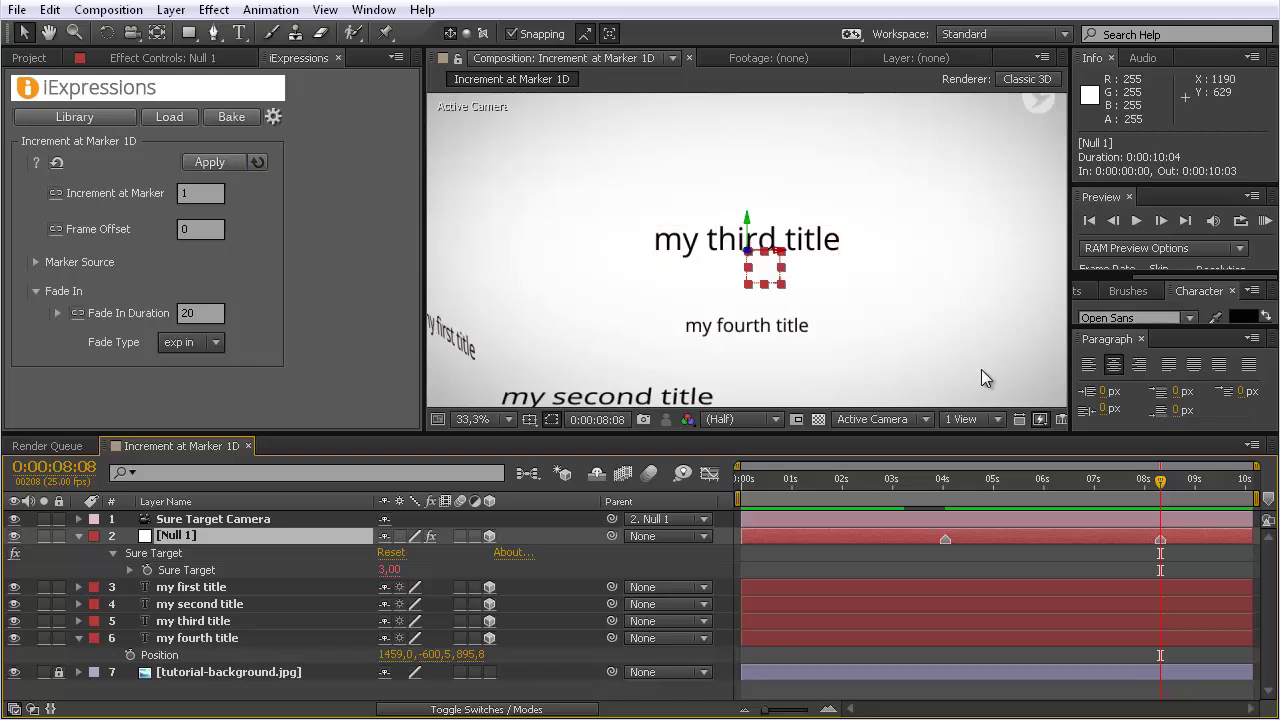
Scrub through the frames before the 0:00:08:08 marker to examine the fade, and highlight the Fade In Duration value.
{"action": "left_click", "coordinate": [1143, 481]}
{"action": "mouse_move", "coordinate": [1130, 489]}
{"action": "left_mouse_down"}
{"action": "mouse_move", "coordinate": [1085, 484]}
{"action": "mouse_move", "coordinate": [1164, 481]}
{"action": "mouse_move", "coordinate": [1123, 486]}
{"action": "mouse_move", "coordinate": [1160, 486]}
{"action": "mouse_move", "coordinate": [1138, 495]}
{"action": "left_mouse_up"}
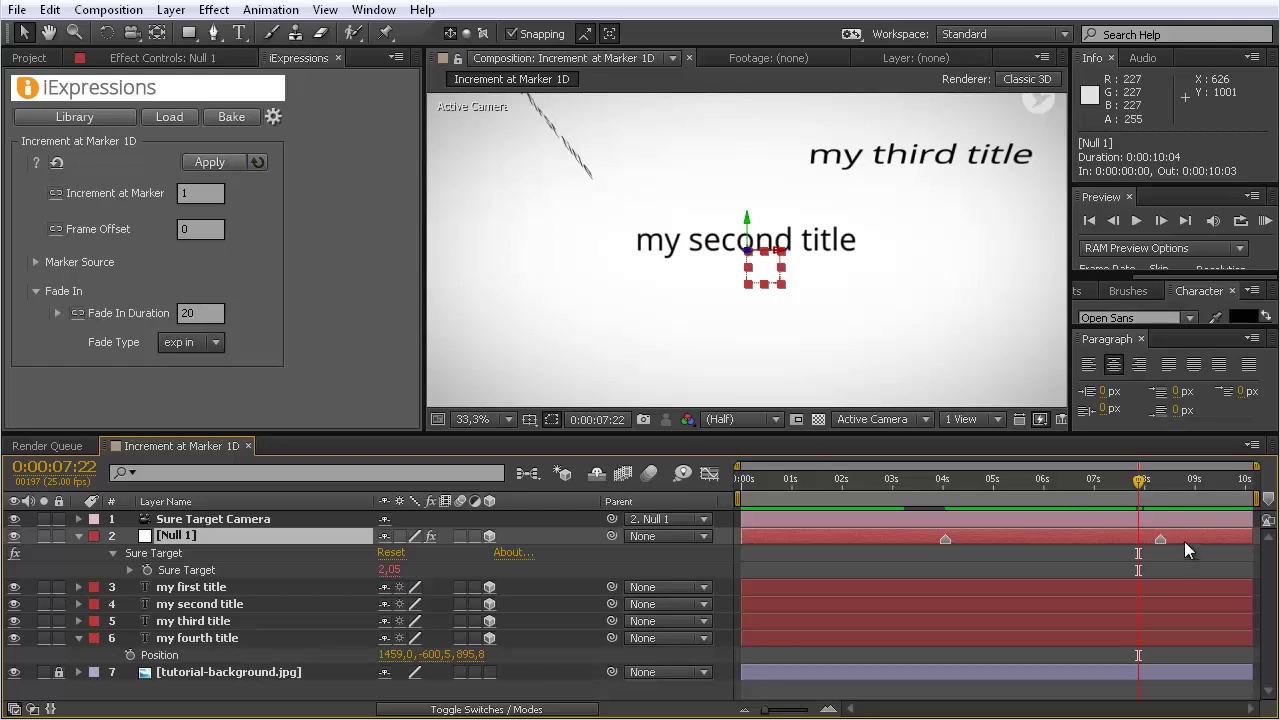
{"action": "left_click_drag", "start_coordinate": [1140, 482], "coordinate": [1143, 488]}
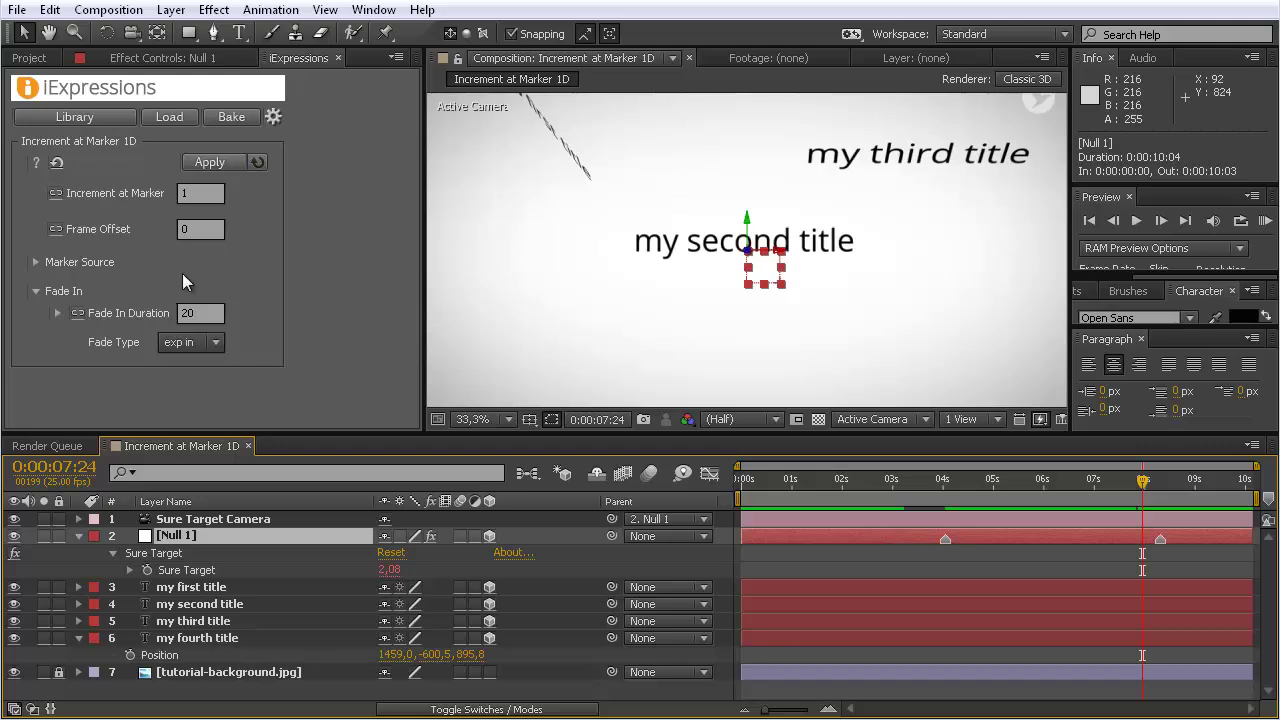
{"action": "left_click", "coordinate": [201, 313]}
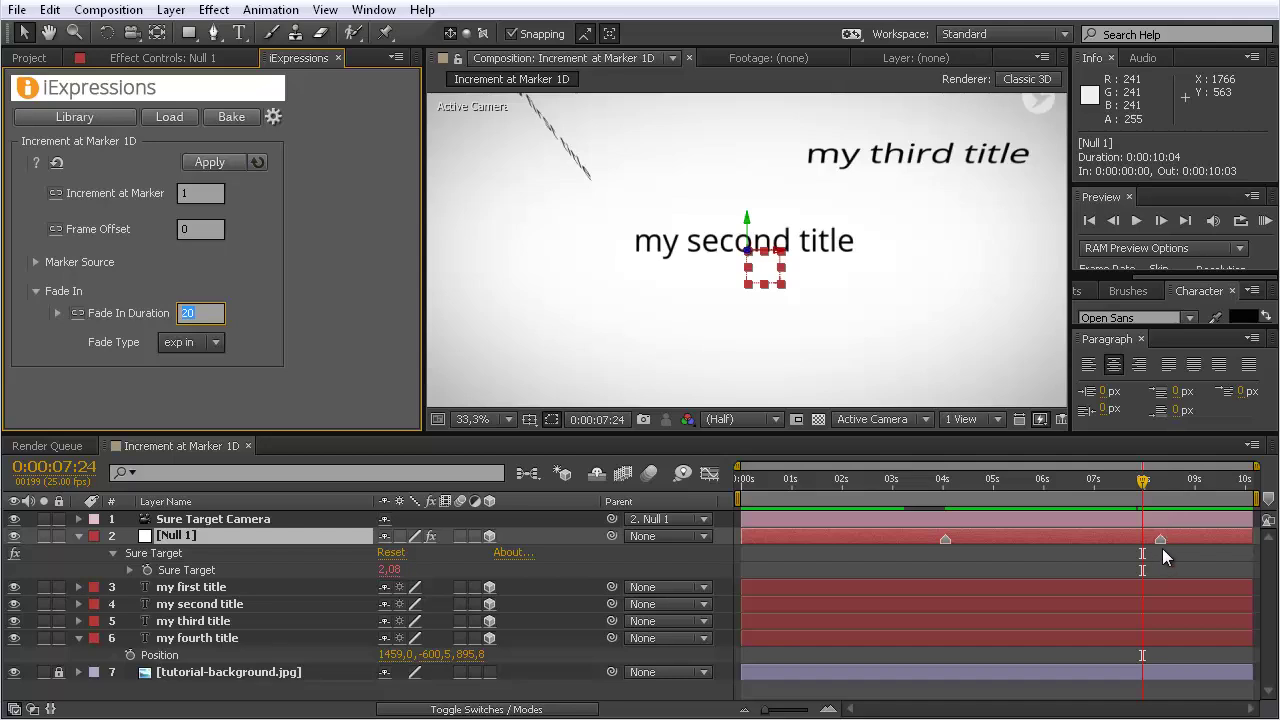
Move Null 1's two markers to 0:00:02:04 and 0:00:05:19, and add a third marker at 0:00:09:10.
{"action": "mouse_move", "coordinate": [1160, 540]}
{"action": "left_mouse_down"}
{"action": "mouse_move", "coordinate": [1066, 540]}
{"action": "mouse_move", "coordinate": [1080, 540]}
{"action": "left_mouse_up"}
{"action": "left_click_drag", "start_coordinate": [1210, 480], "coordinate": [1218, 478]}
{"action": "key", "text": "KP_Multiply"}
{"action": "left_click_drag", "start_coordinate": [945, 540], "coordinate": [848, 543]}
{"action": "left_click_drag", "start_coordinate": [1070, 536], "coordinate": [1035, 540]}
{"action": "key", "text": "ctrl+z"}
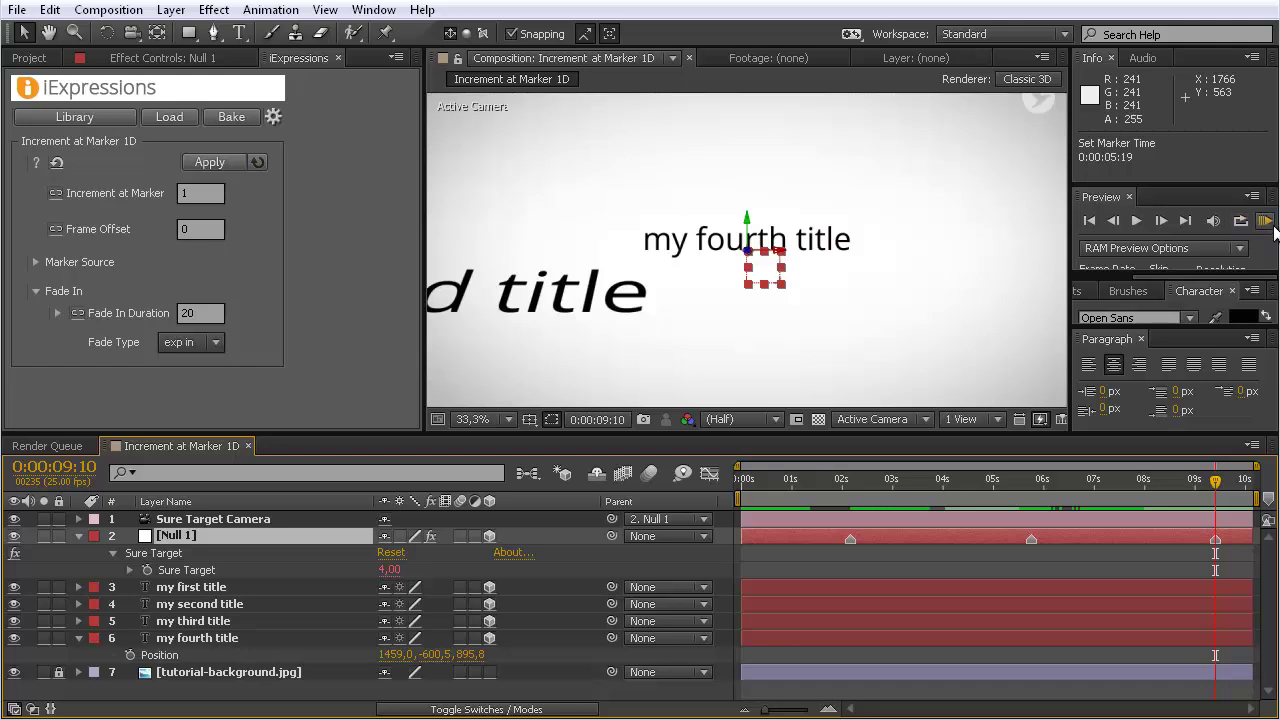
Play a RAM preview of the marker-driven camera moves, and return to 0:00:02:05 near the first marker.
{"action": "left_click", "coordinate": [1265, 221]}
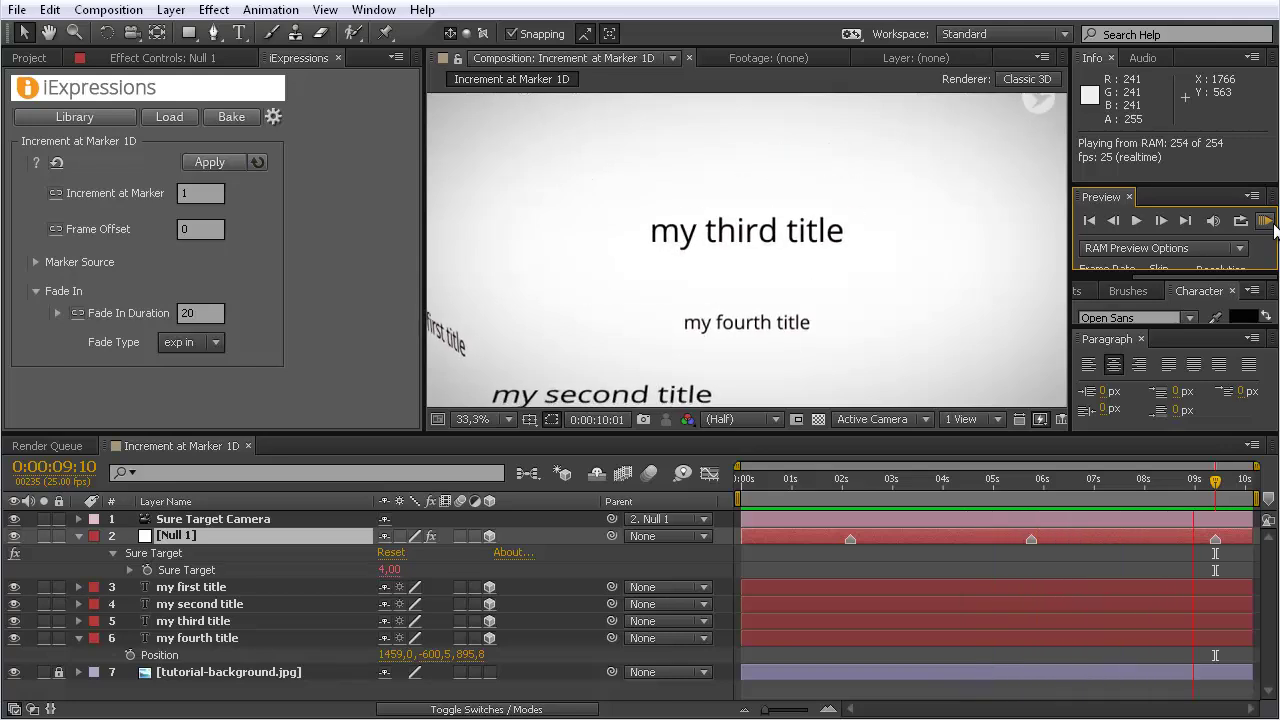
{"action": "left_click", "coordinate": [1275, 226]}
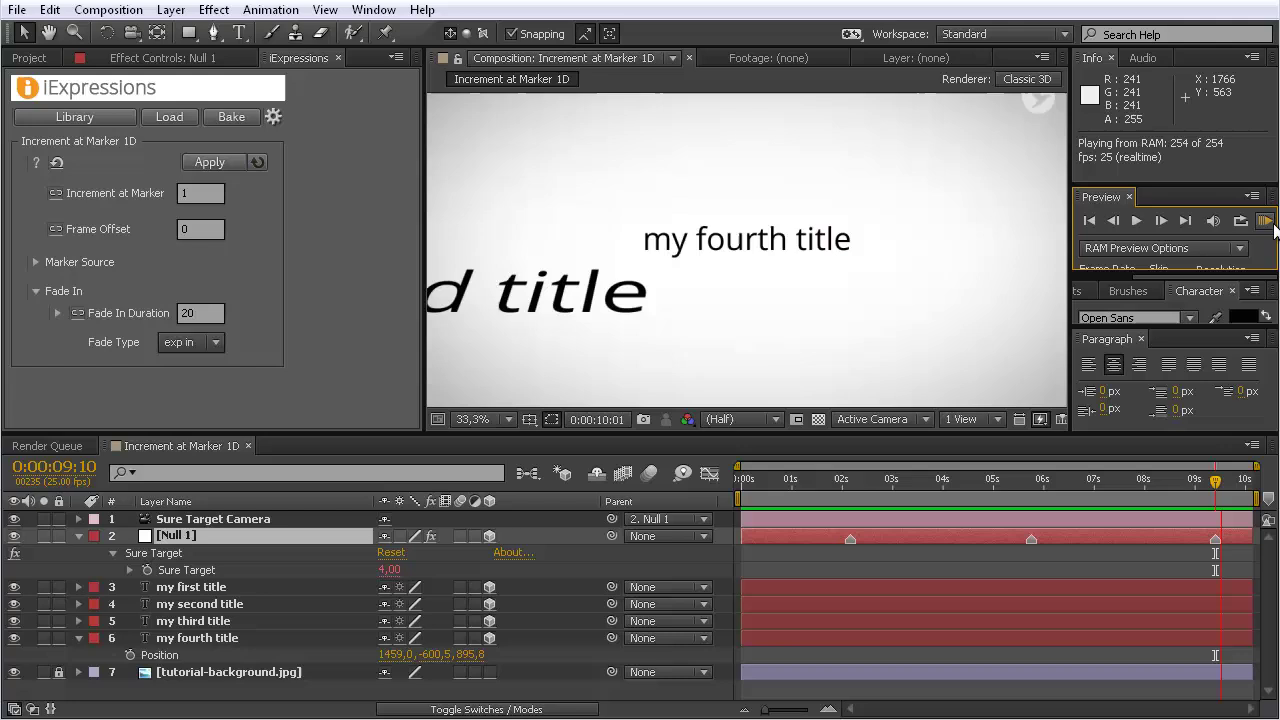
{"action": "left_click", "coordinate": [852, 483]}
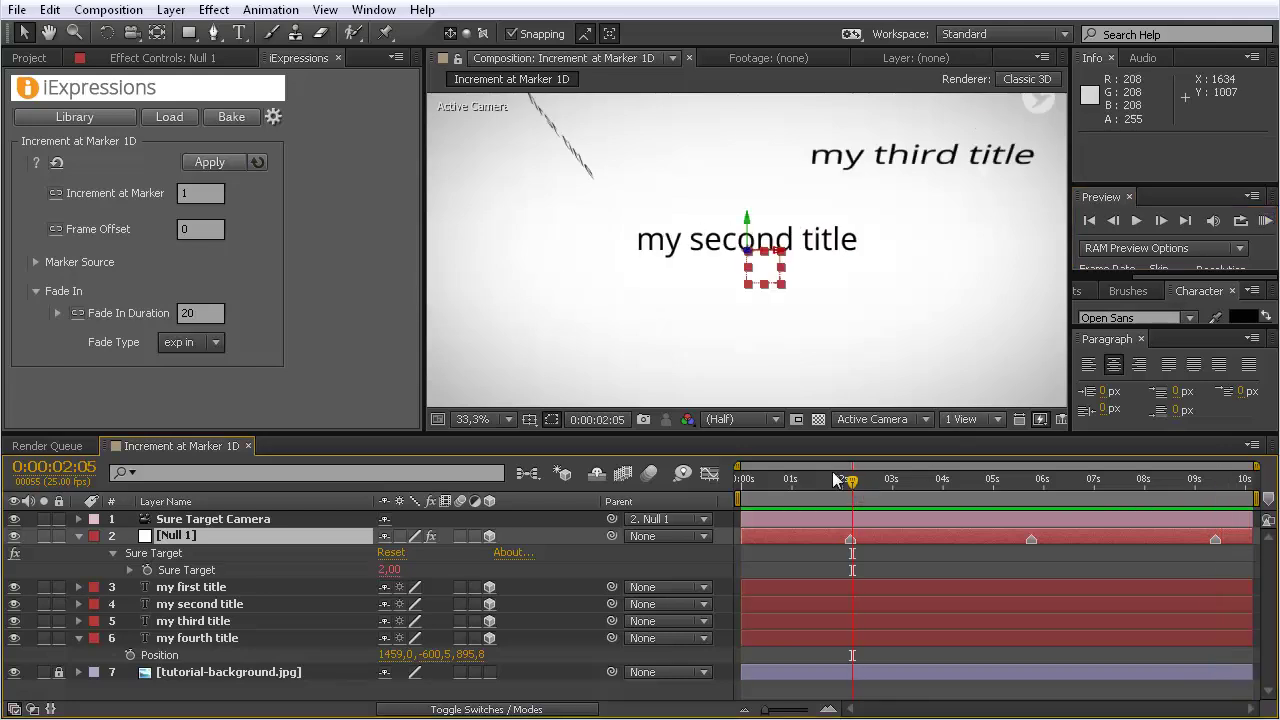
Reapply the expression to Sure Target with a Fade In Duration of 40, and preview the slower camera moves.
{"action": "left_click", "coordinate": [200, 314]}
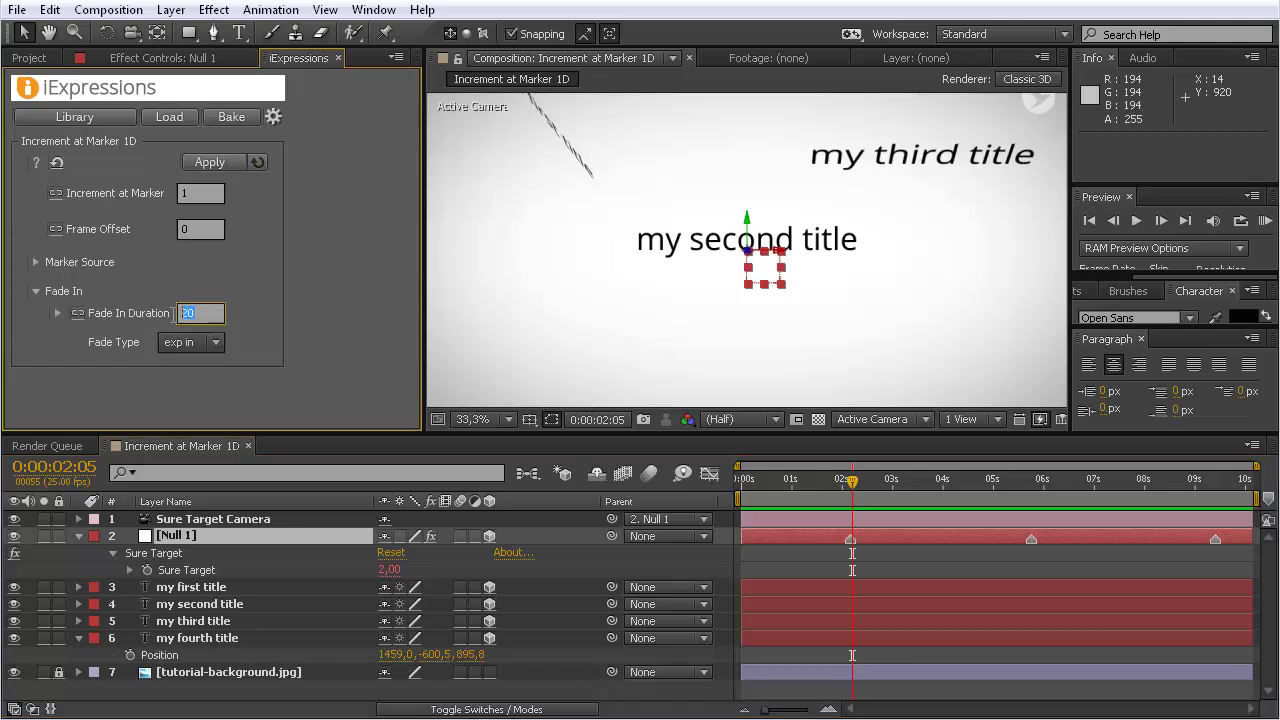
{"action": "type", "text": "40"}
{"action": "left_click", "coordinate": [176, 570]}
{"action": "left_click", "coordinate": [216, 163]}
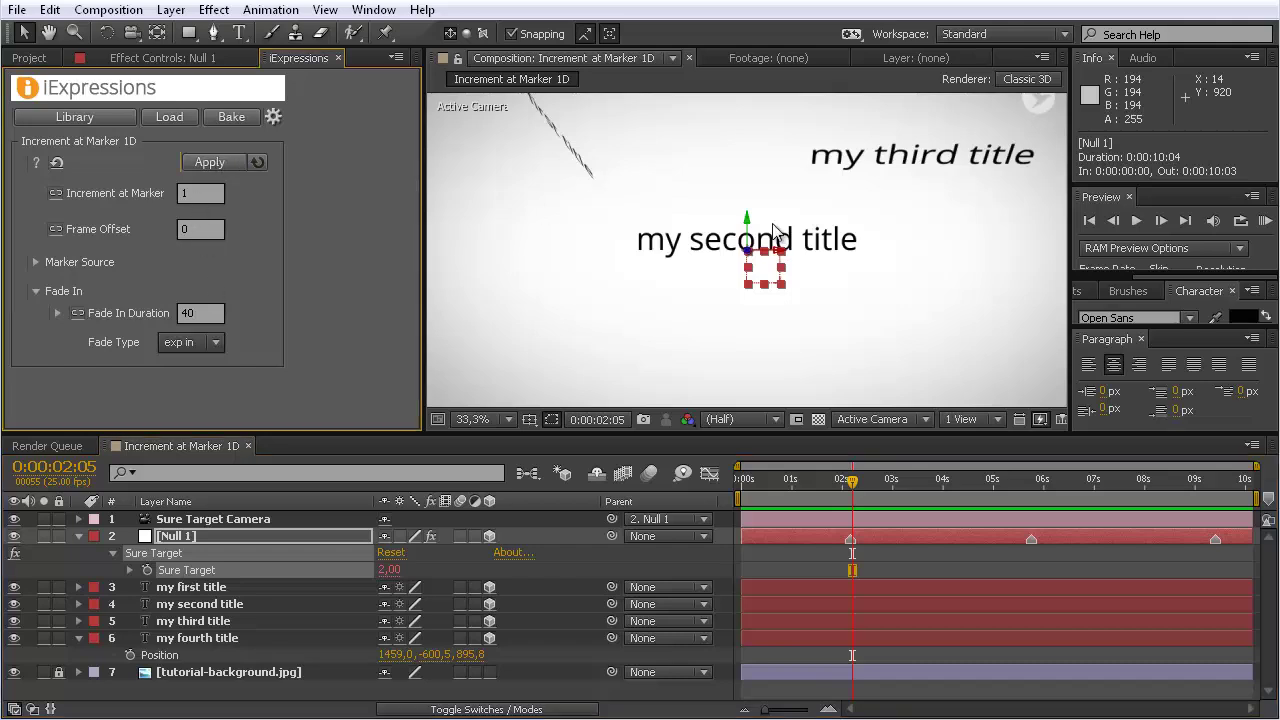
{"action": "left_click", "coordinate": [1264, 221]}
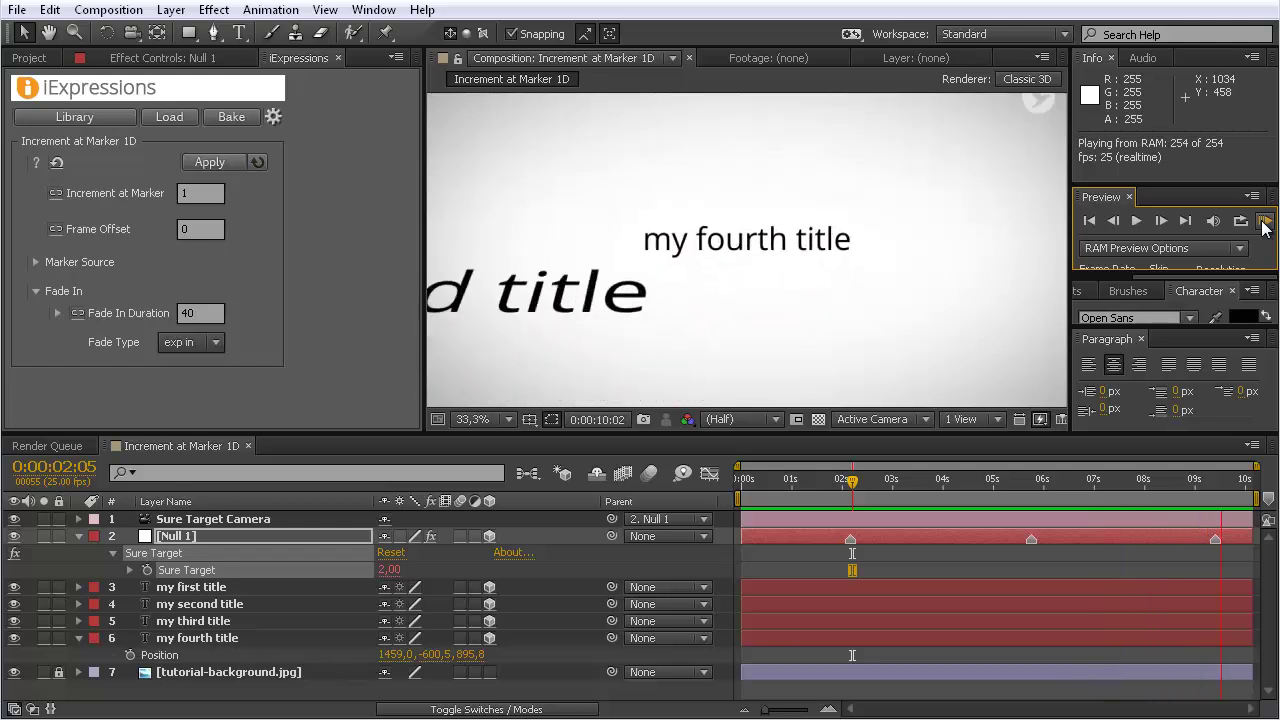
{"action": "left_click", "coordinate": [1263, 224]}
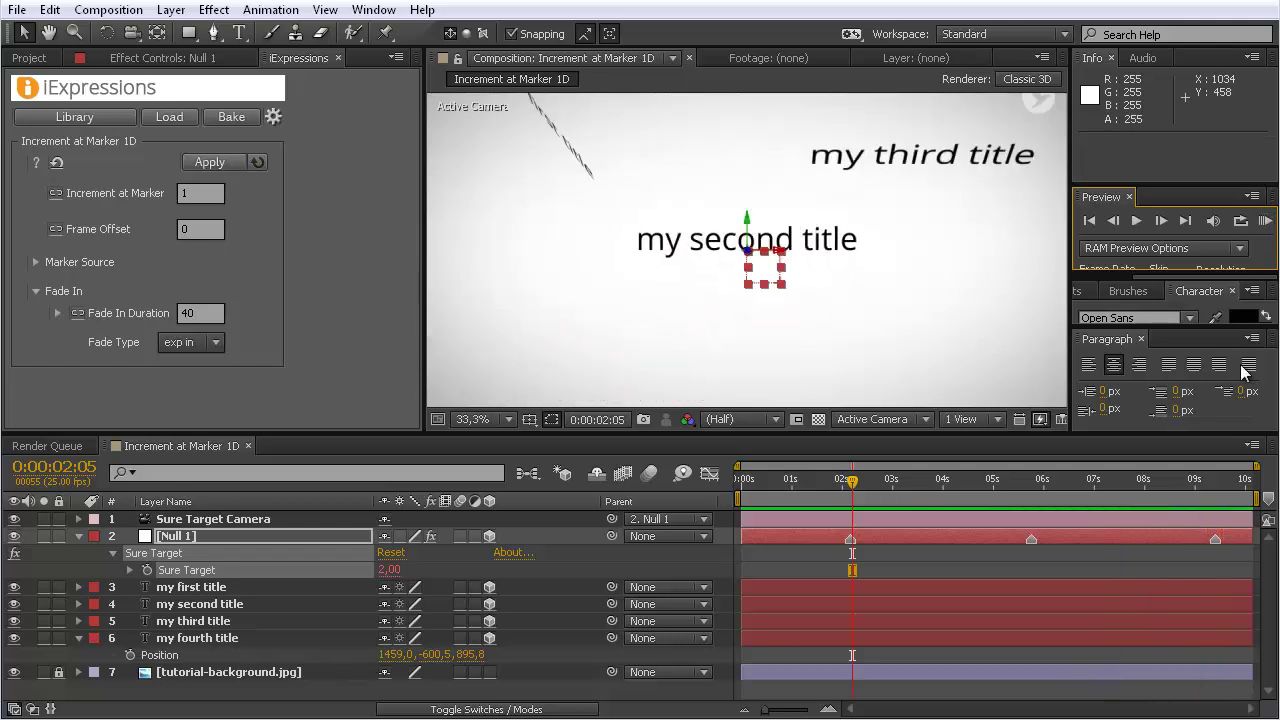
Comment the Null 1 marker at 0:00:05:19 with "5 frames" and scrub to 0:00:05:13 to check the fade.
{"action": "double_click", "coordinate": [1031, 541]}
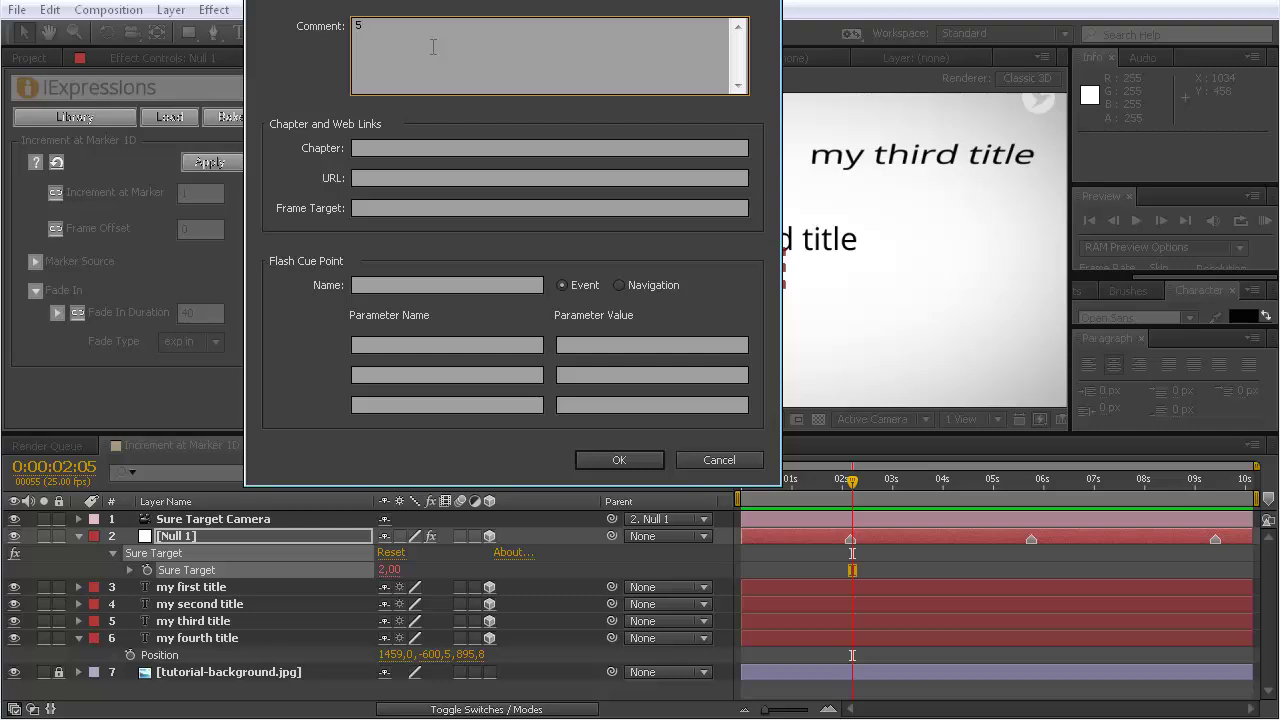
{"action": "type", "text": "5 framesa"}
{"action": "left_click", "coordinate": [617, 458]}
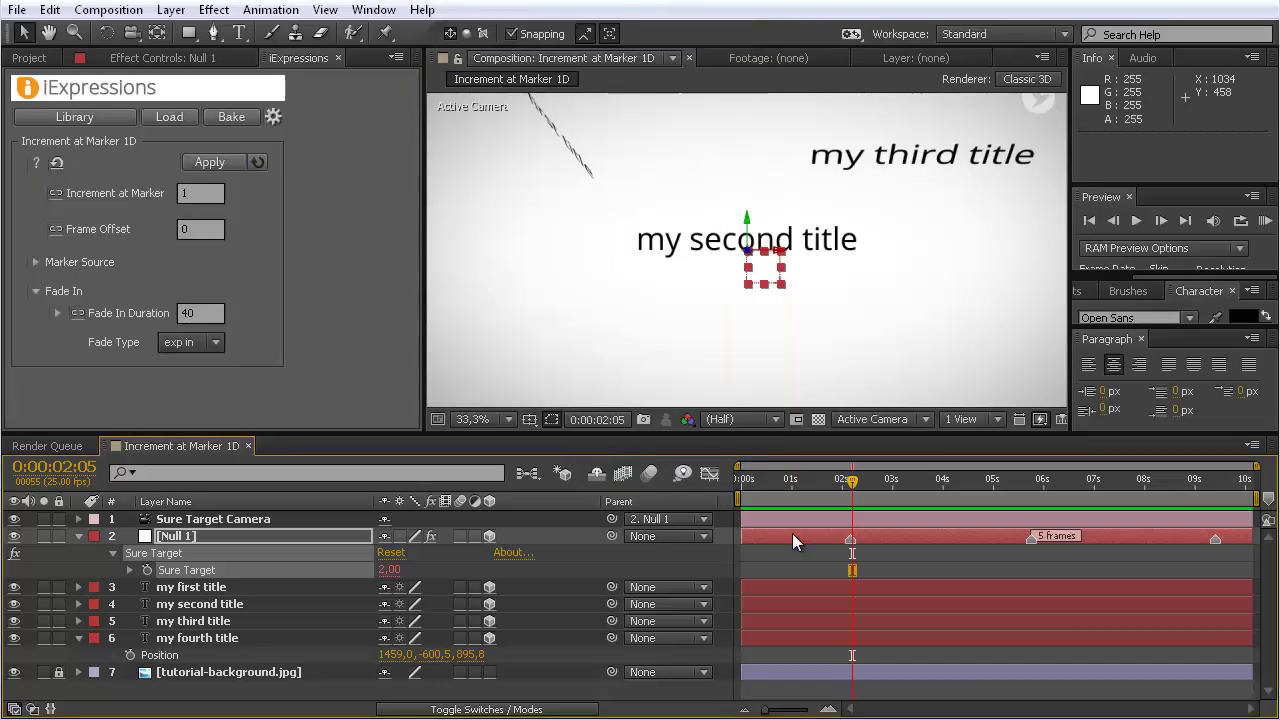
{"action": "left_click_drag", "start_coordinate": [854, 488], "coordinate": [1013, 519]}
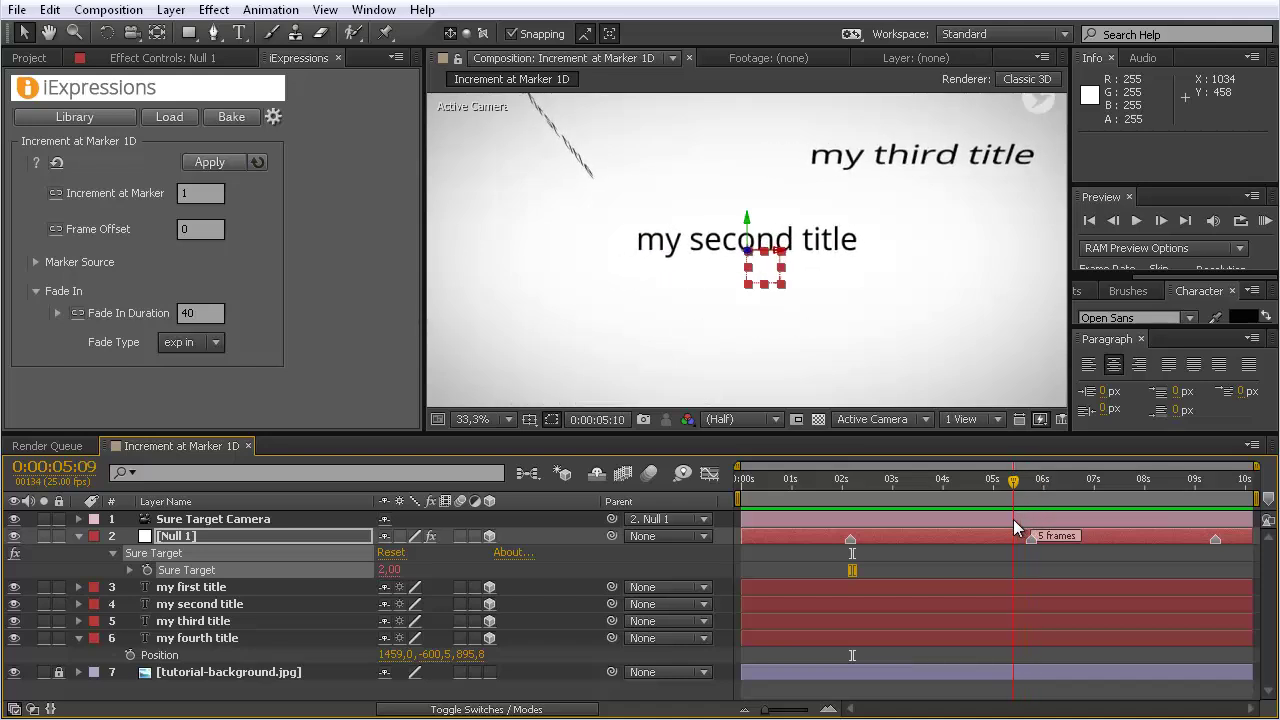
{"action": "left_click_drag", "start_coordinate": [852, 570], "coordinate": [1019, 570]}
Comment the Null 1 marker at 0:00:02:04 with "second title".
{"action": "double_click", "coordinate": [850, 538]}
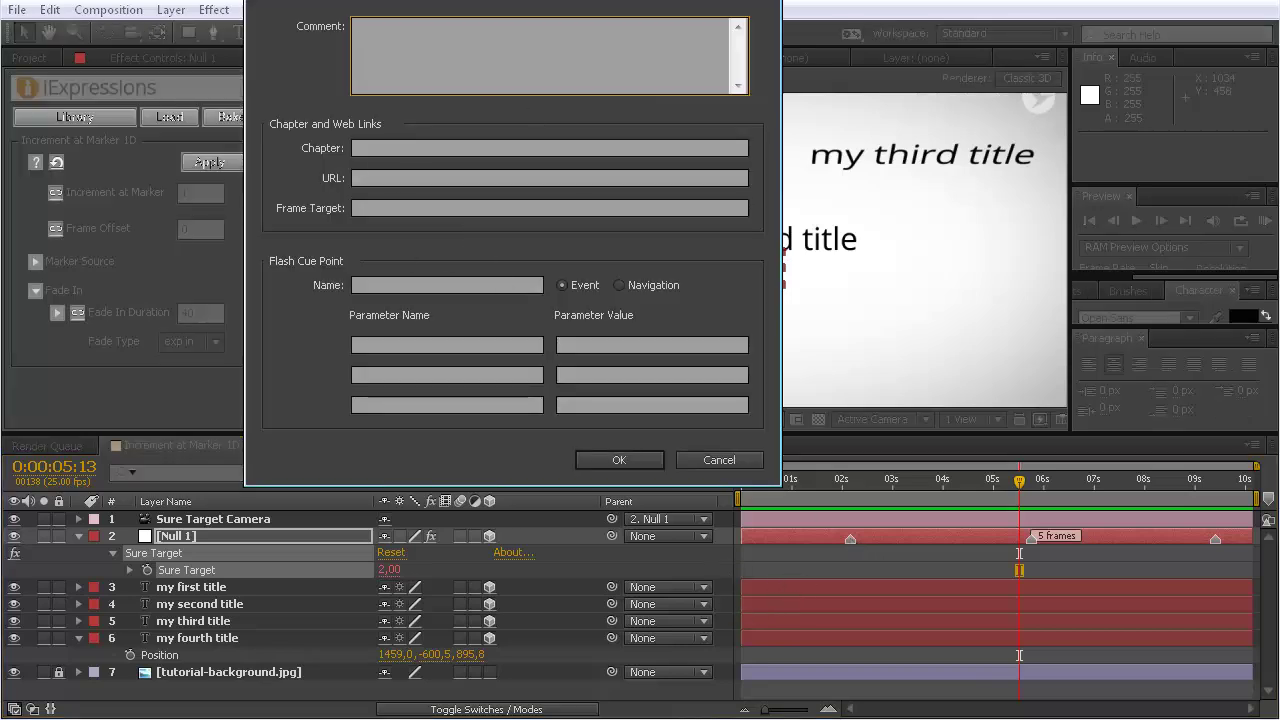
{"action": "left_click_drag", "start_coordinate": [530, 2], "coordinate": [600, 57]}
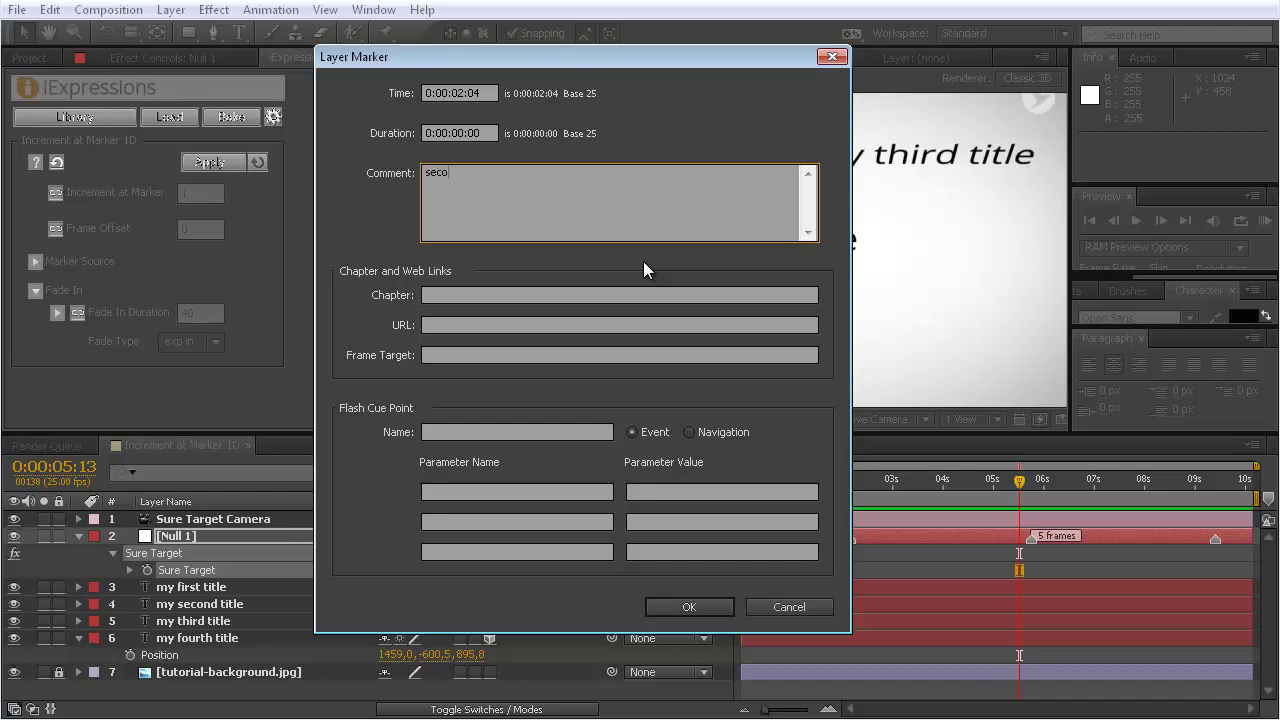
{"action": "type", "text": "nd title"}
{"action": "left_click", "coordinate": [686, 607]}
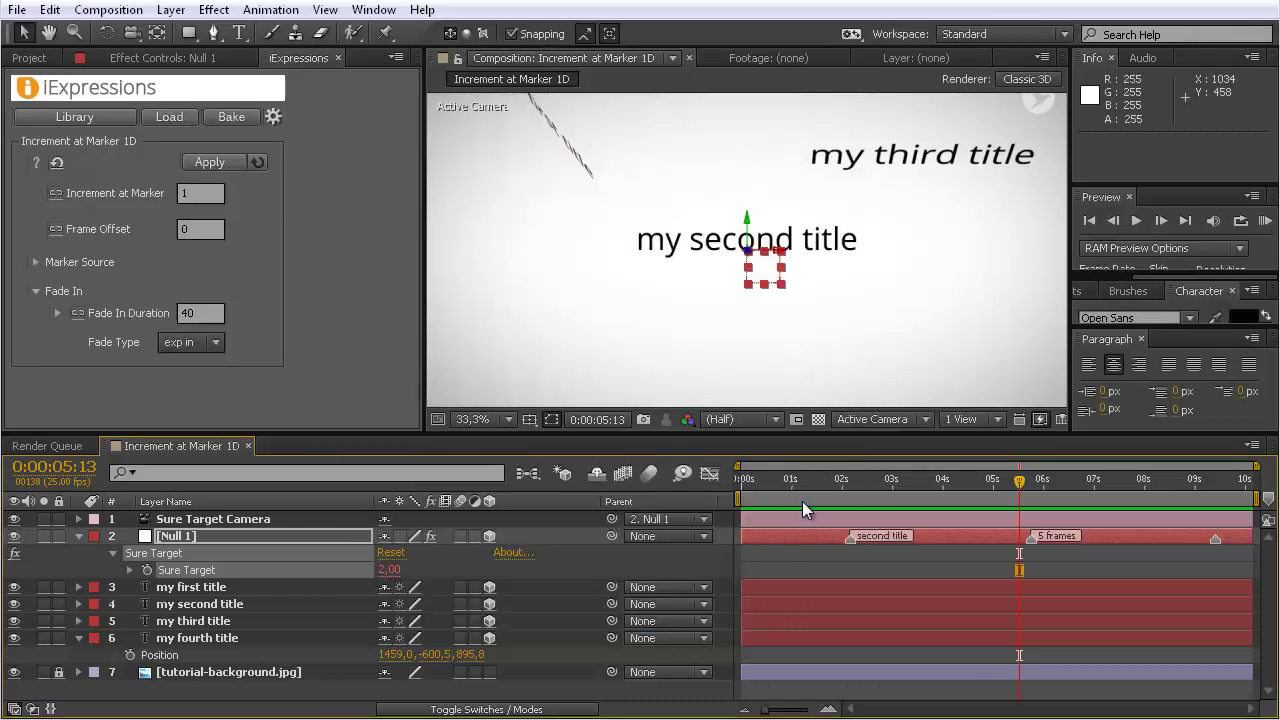
Replace the comment of the Null 1 marker at 0:00:05:19 with "third title".
{"action": "left_click_drag", "start_coordinate": [792, 482], "coordinate": [1033, 536]}
{"action": "double_click", "coordinate": [1031, 537]}
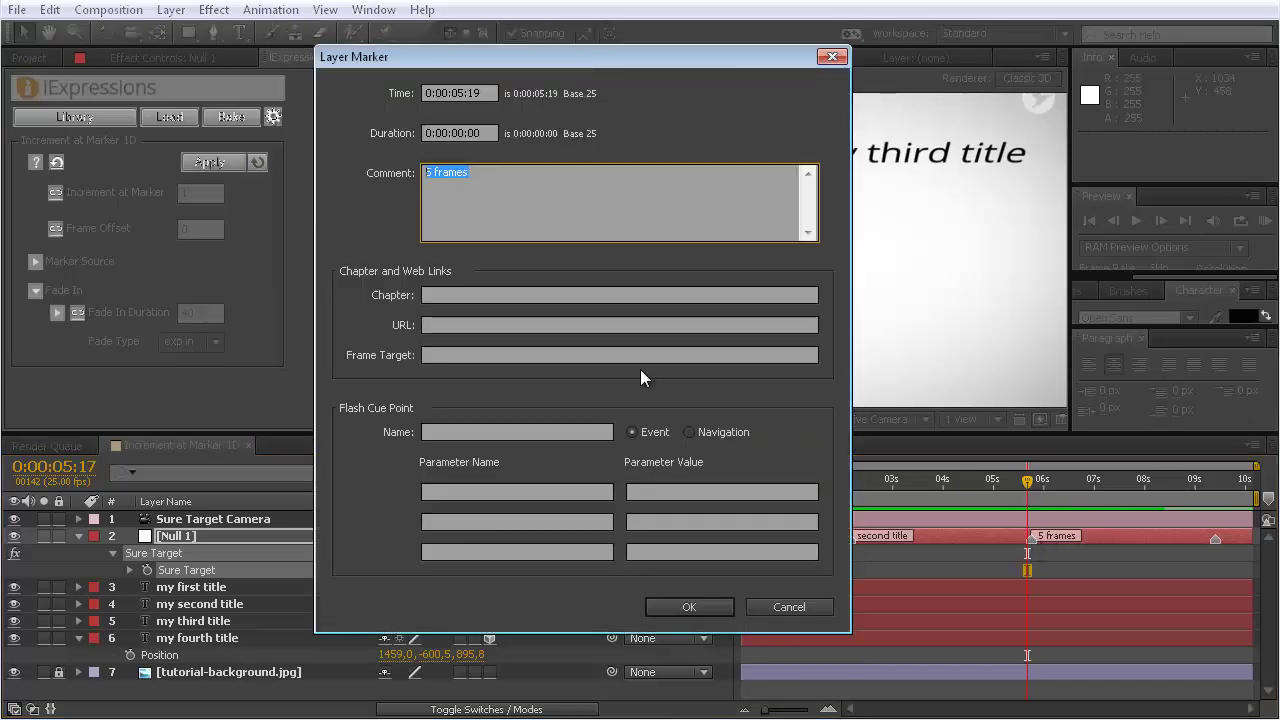
{"action": "type", "text": "thrid t"}
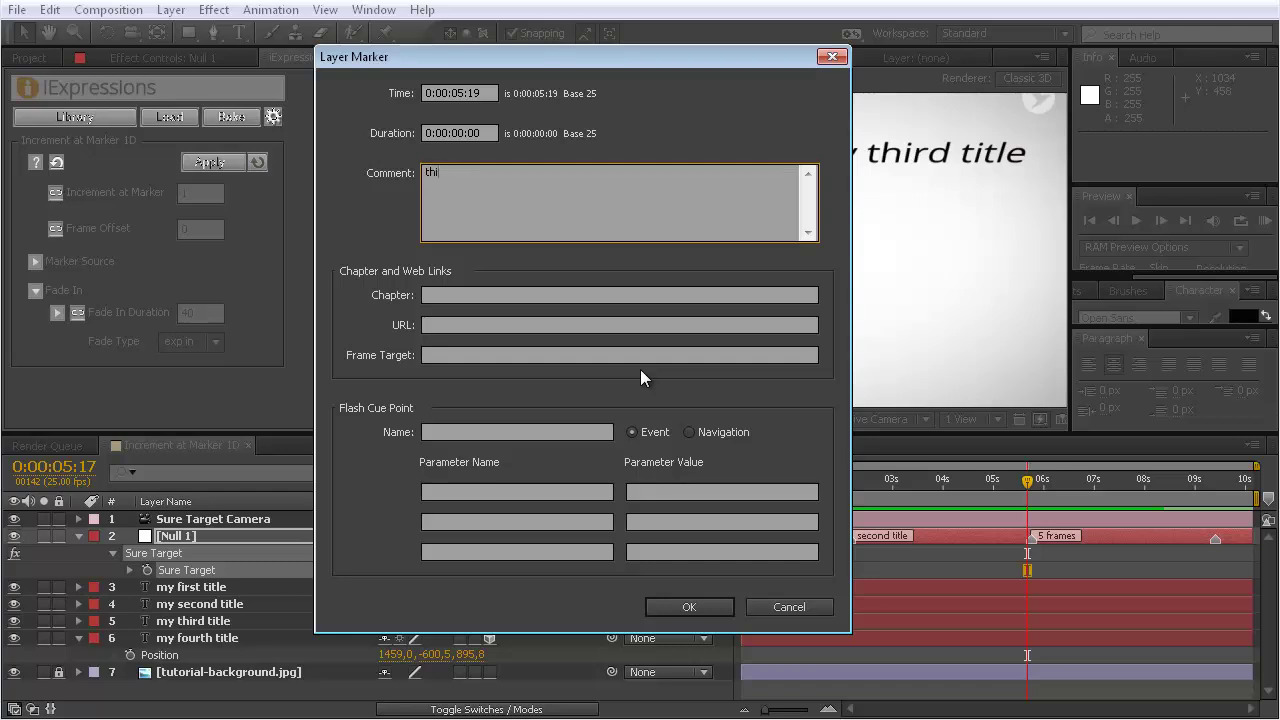
{"action": "type", "text": "itle"}
{"action": "left_click", "coordinate": [689, 607]}
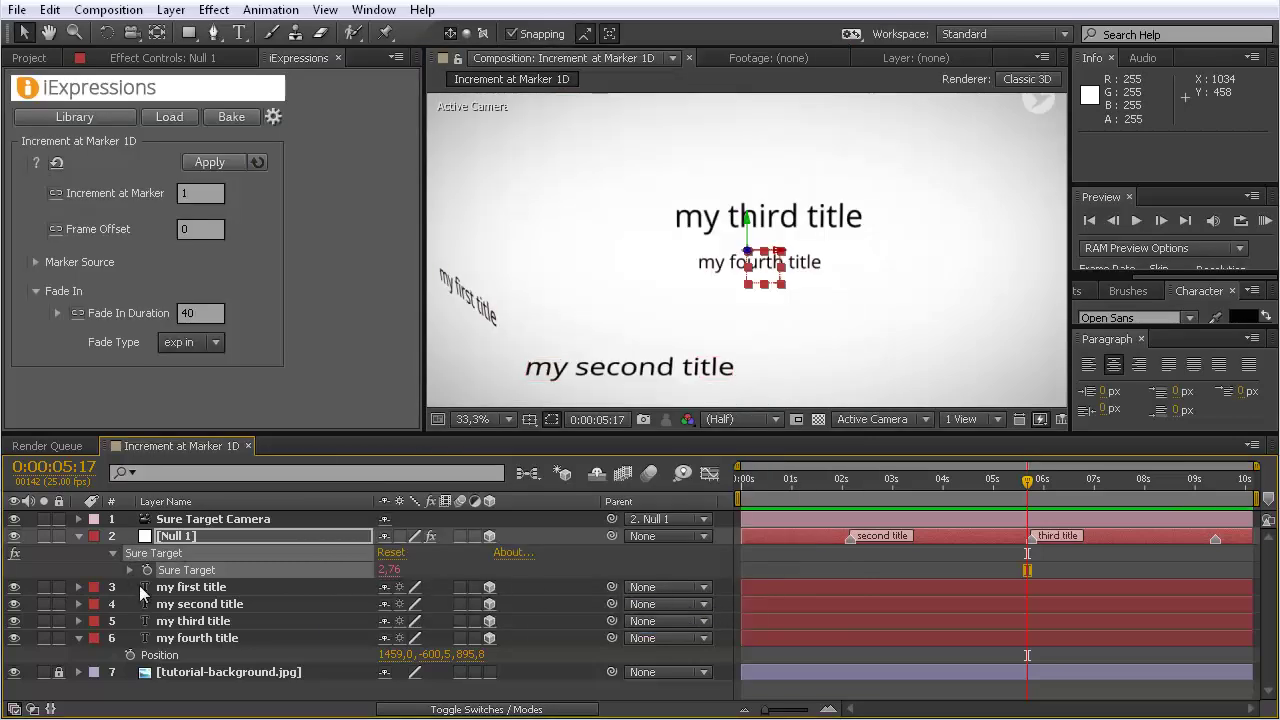
Collapse Null 1's properties and scrub back to 0:00:02:06 beside the "second title" marker.
{"action": "left_click", "coordinate": [78, 536]}
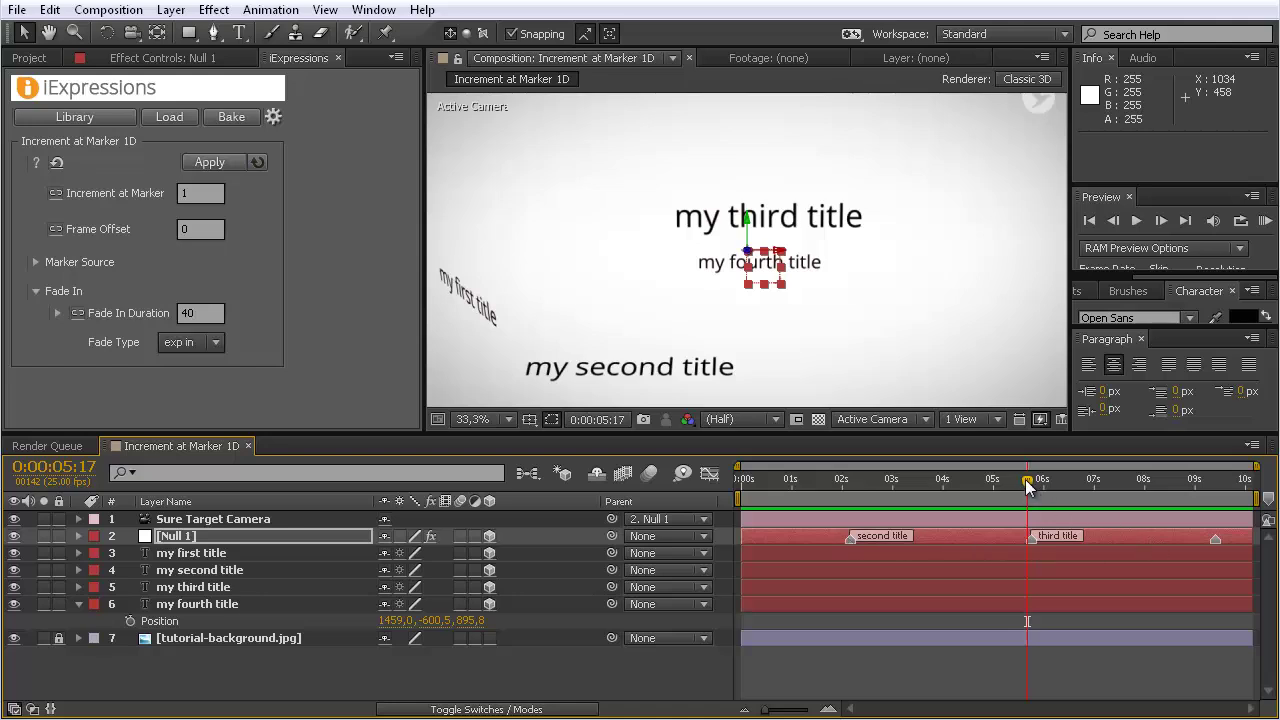
{"action": "left_click_drag", "start_coordinate": [1029, 486], "coordinate": [864, 495]}
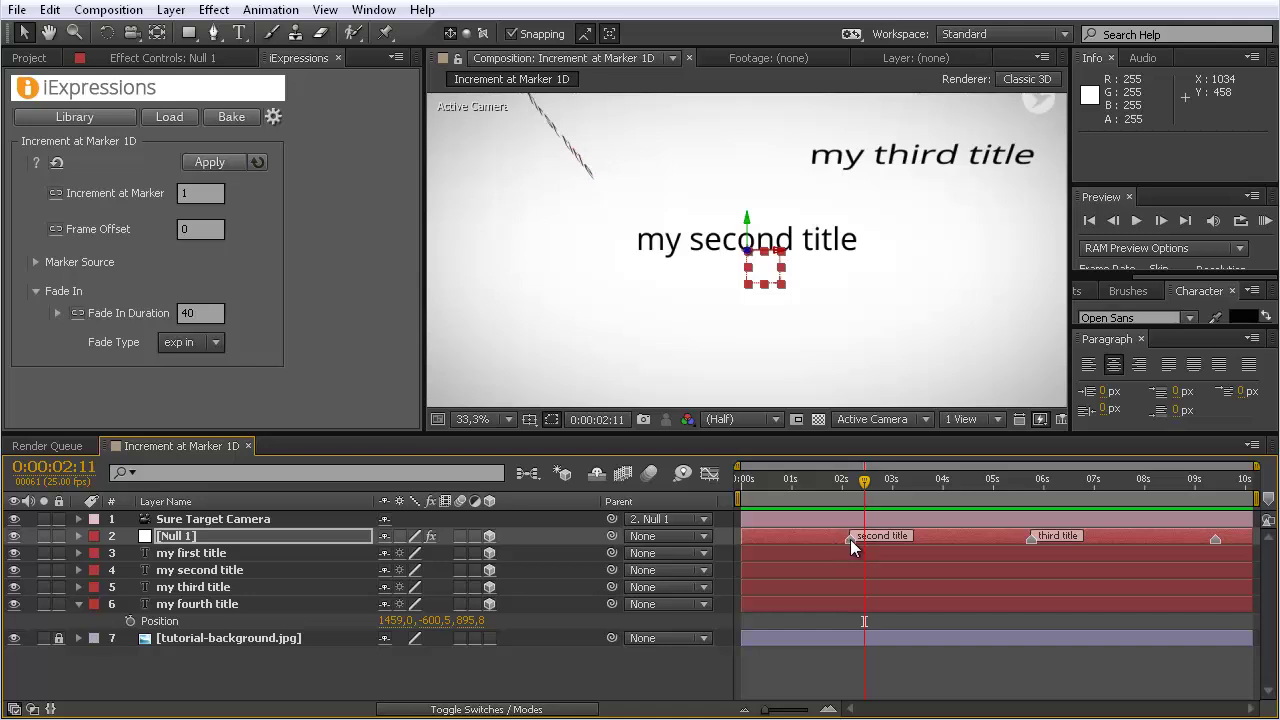
{"action": "mouse_move", "coordinate": [864, 486]}
{"action": "left_mouse_down"}
{"action": "mouse_move", "coordinate": [817, 485]}
{"action": "mouse_move", "coordinate": [855, 490]}
{"action": "left_mouse_up"}
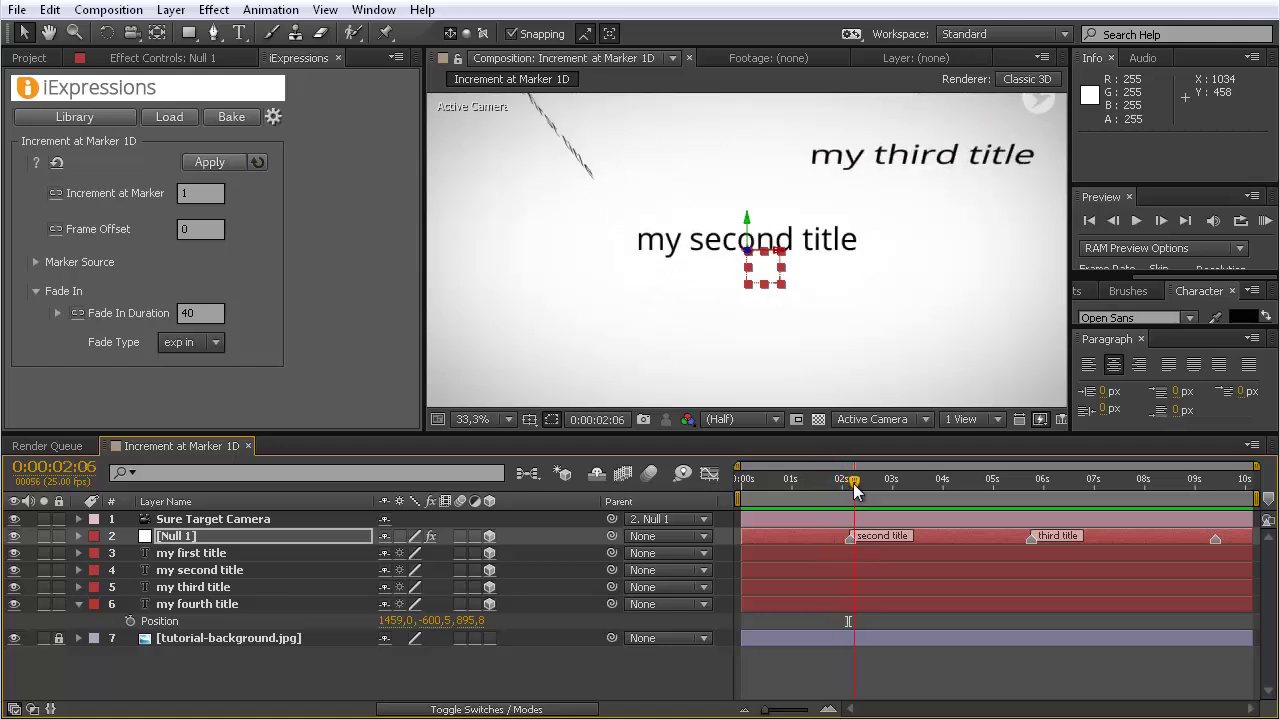
Try the "second title" marker at 0:00:03:24 and 0:00:01:16, place it at 0:00:02:03, and scrub to check the camera timing.
{"action": "left_click_drag", "start_coordinate": [849, 537], "coordinate": [941, 537]}
{"action": "left_click_drag", "start_coordinate": [853, 487], "coordinate": [943, 500]}
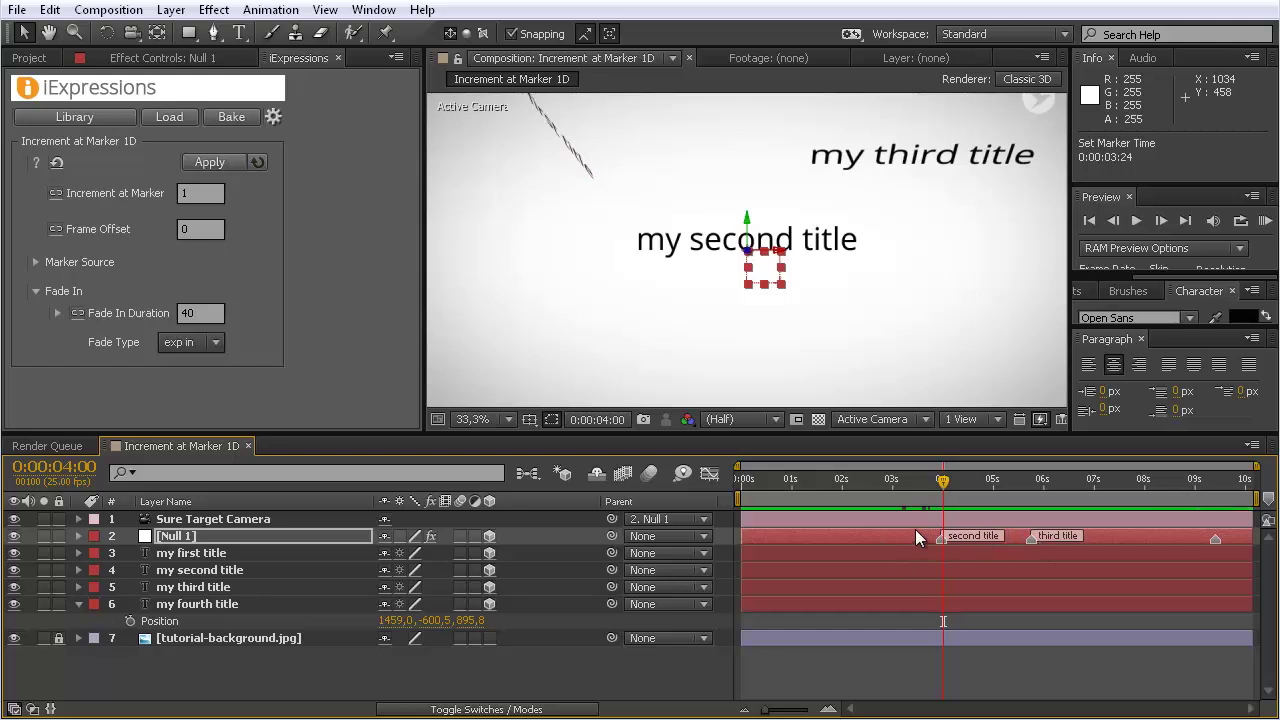
{"action": "left_click_drag", "start_coordinate": [940, 541], "coordinate": [829, 545]}
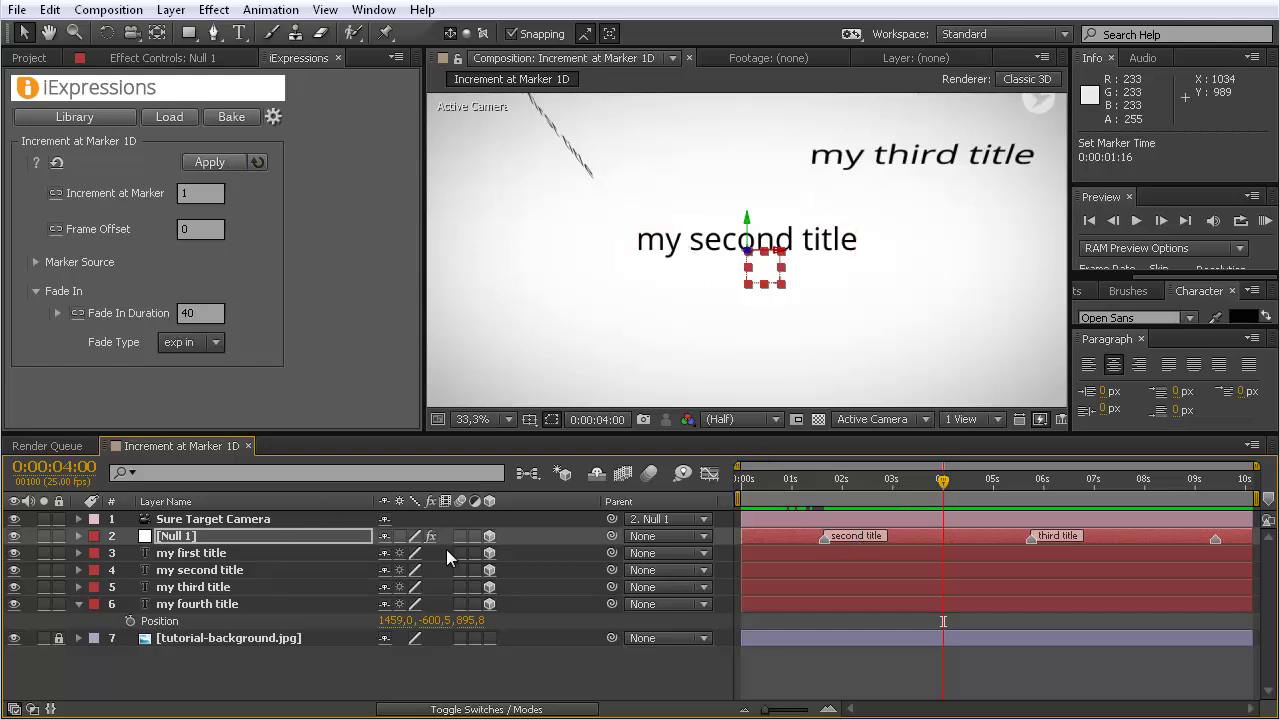
{"action": "mouse_move", "coordinate": [825, 541]}
{"action": "left_mouse_down"}
{"action": "mouse_move", "coordinate": [906, 544]}
{"action": "mouse_move", "coordinate": [871, 538]}
{"action": "left_mouse_up"}
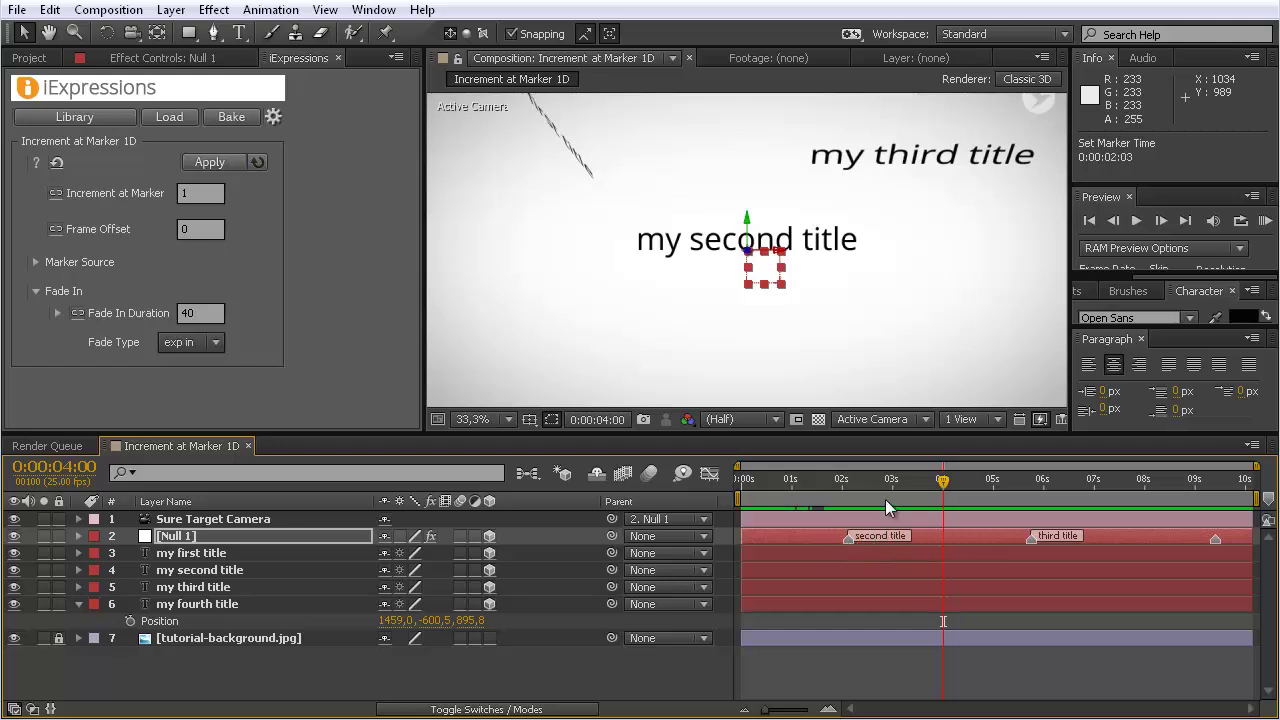
{"action": "left_click_drag", "start_coordinate": [815, 492], "coordinate": [850, 499]}
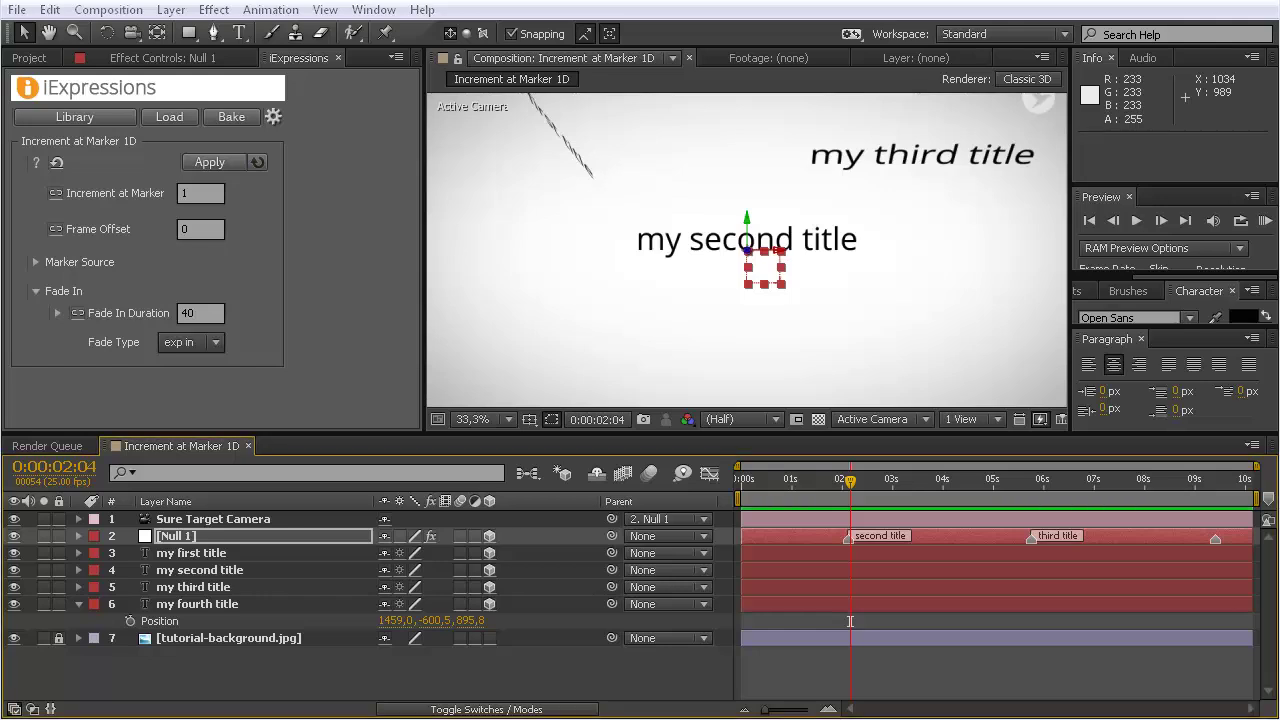